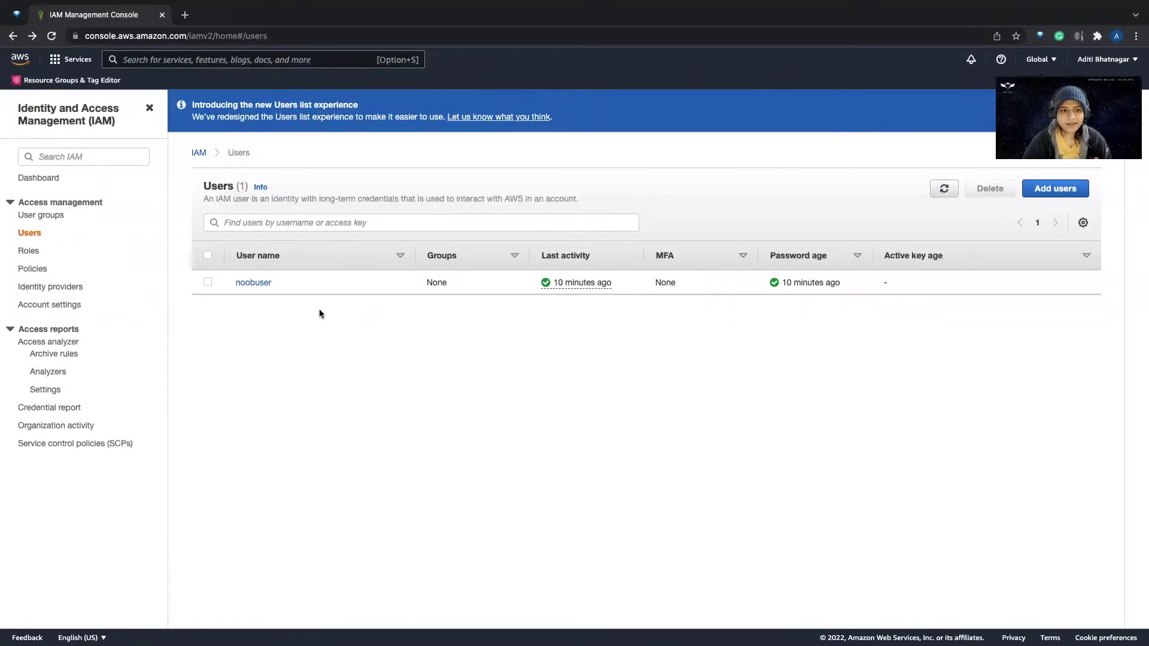
Check the permissions of the IAM user noobuser, and return to the users list.
click(253, 283)
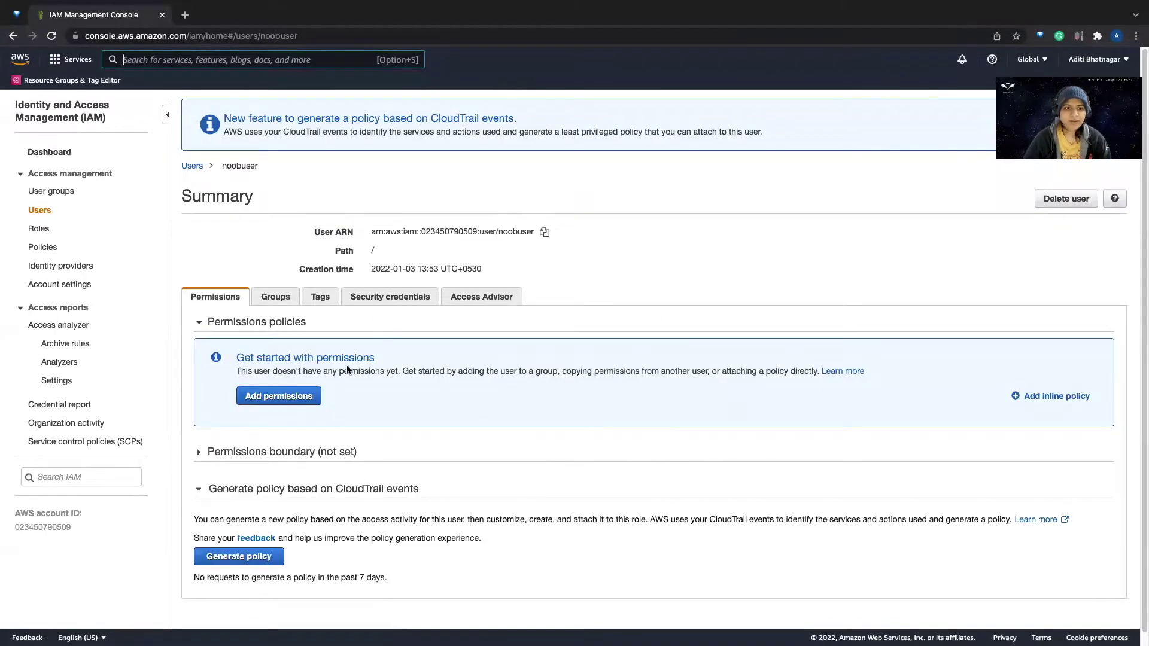
click(45, 212)
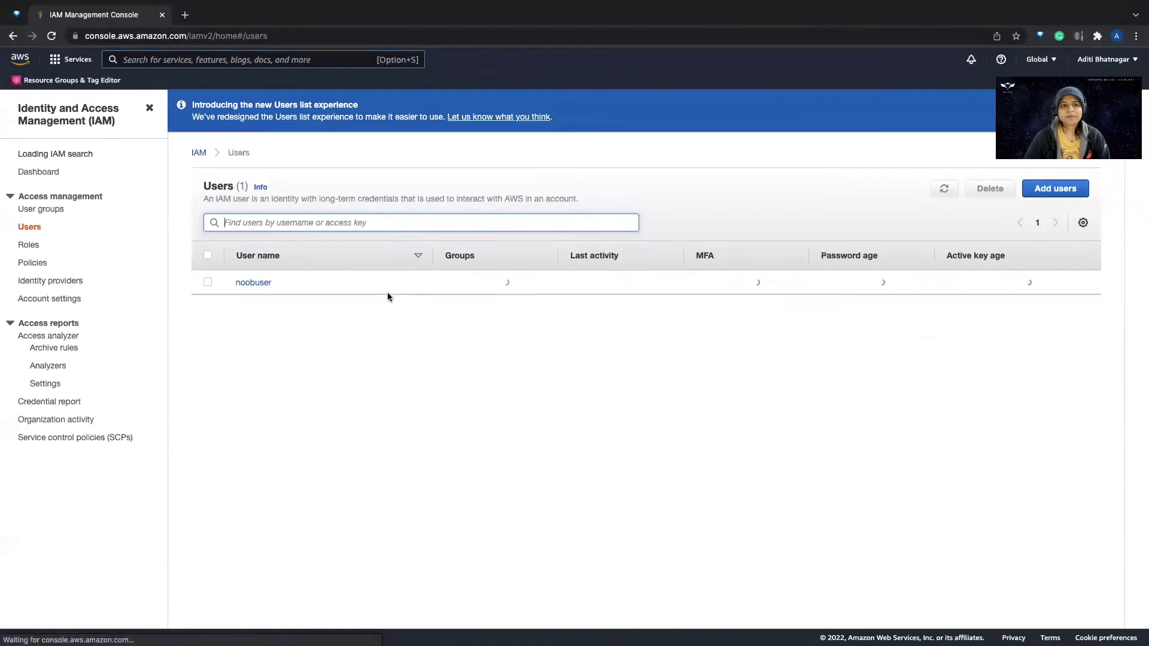
Find the S3 service and open infinitehacksbucket from its bucket list to view the stored objects.
click(202, 60)
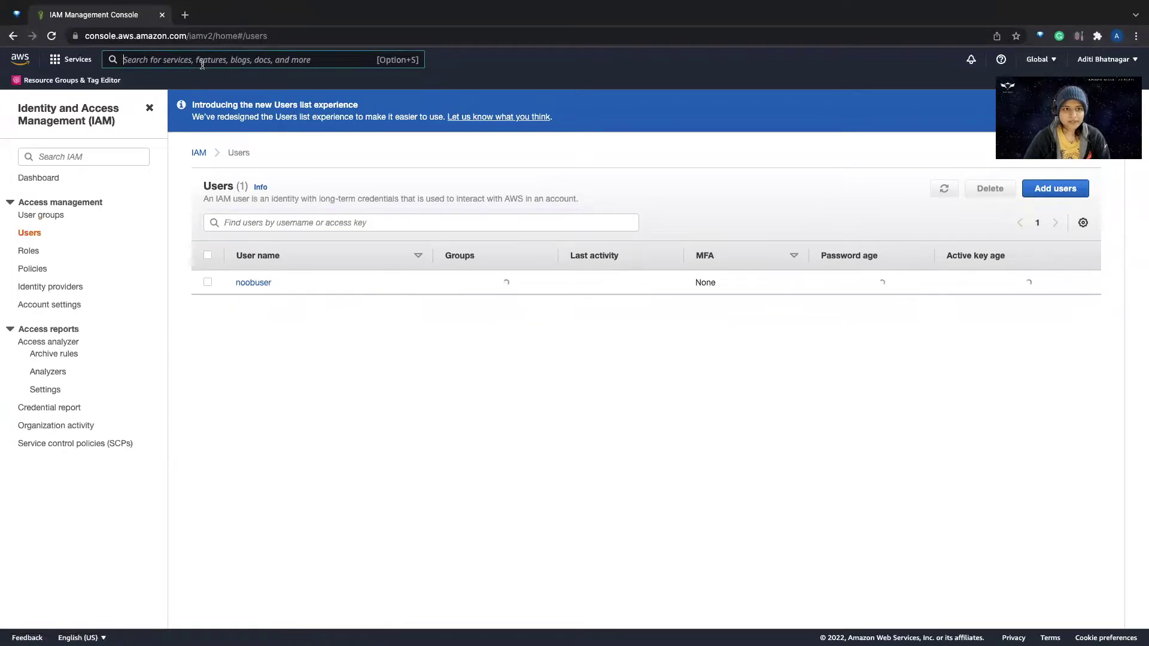
text(s3)
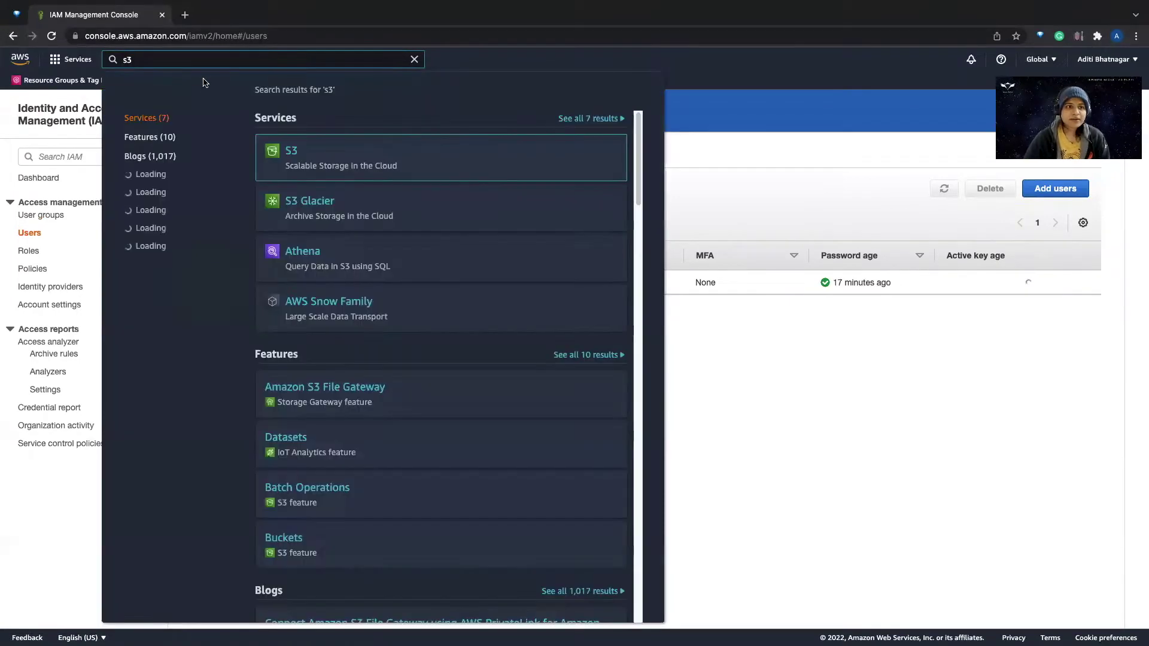
mouse_move(291, 157)
click(291, 203)
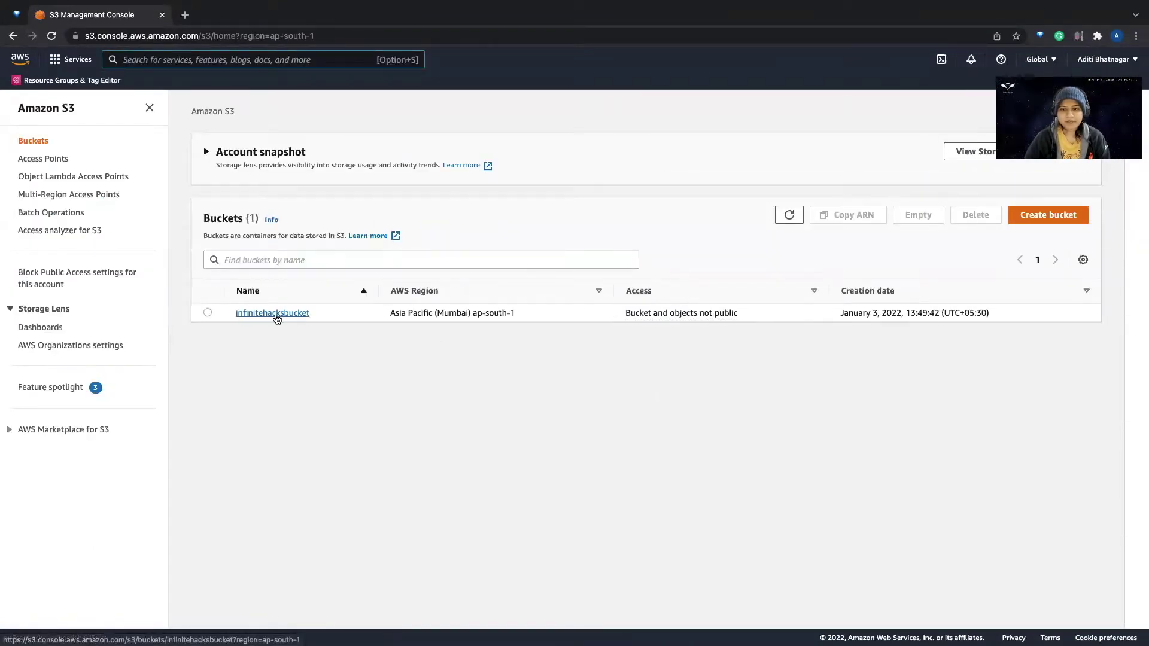
click(277, 315)
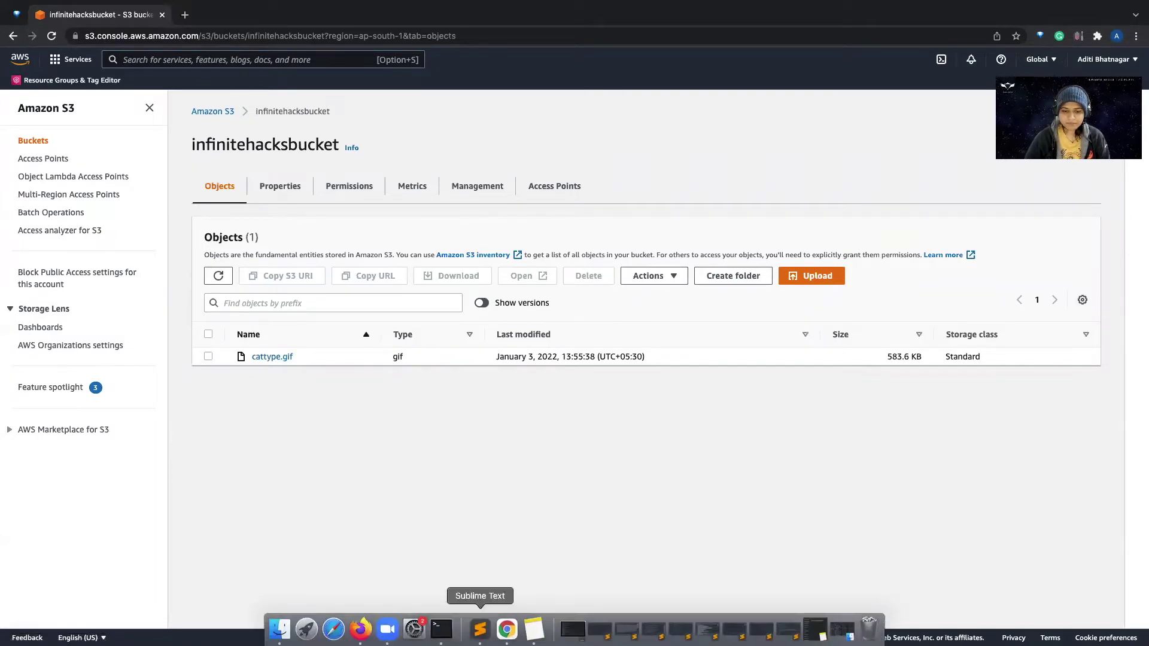
Switch to the incognito S3 Management Console window signed in as noobuser and check its bucket access.
right_click(506, 629)
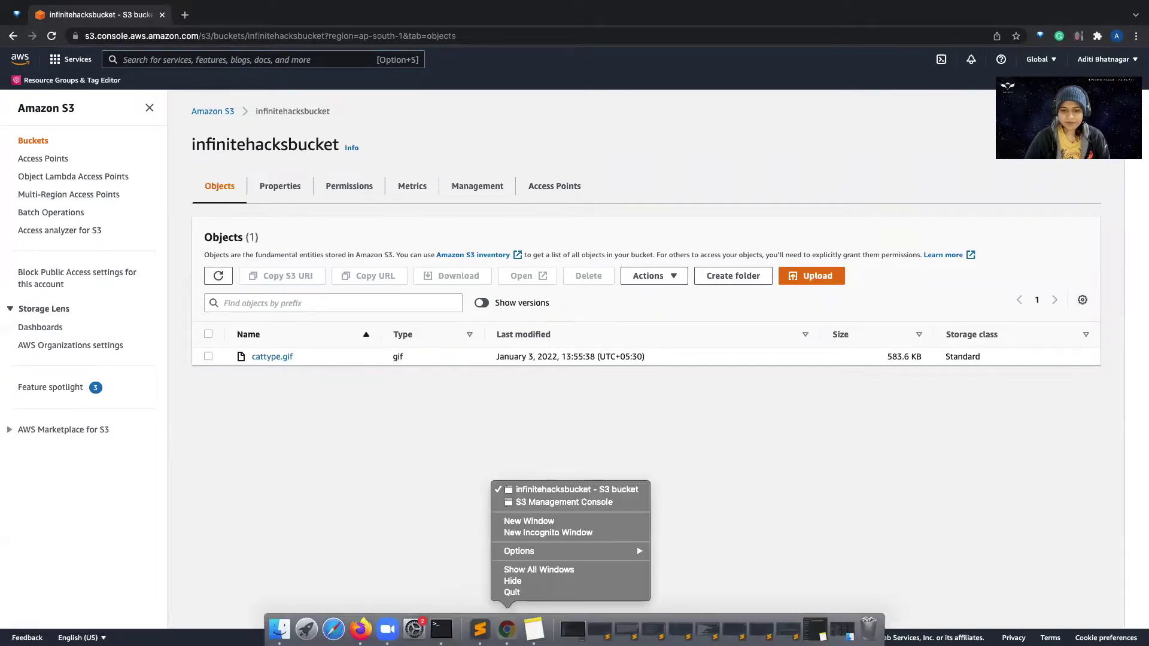
click(529, 506)
drag(461, 95, 395, 47)
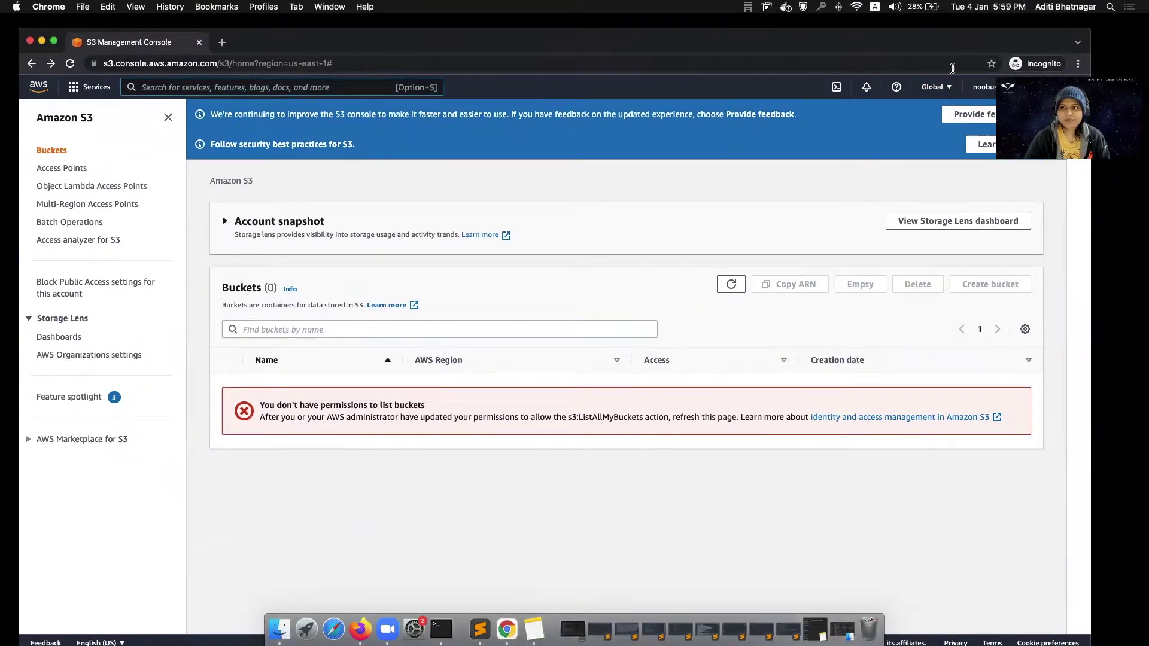
drag(935, 43, 919, 30)
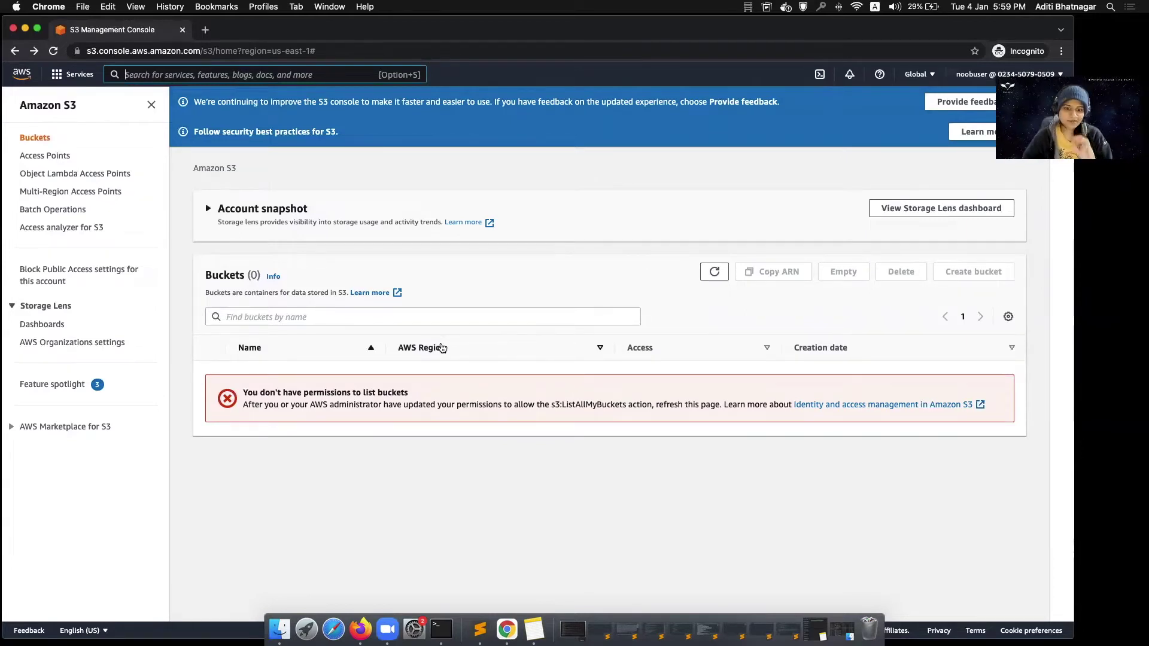
Return to the infinitehacksbucket browser window and open the Policies list of the IAM service.
right_click(506, 628)
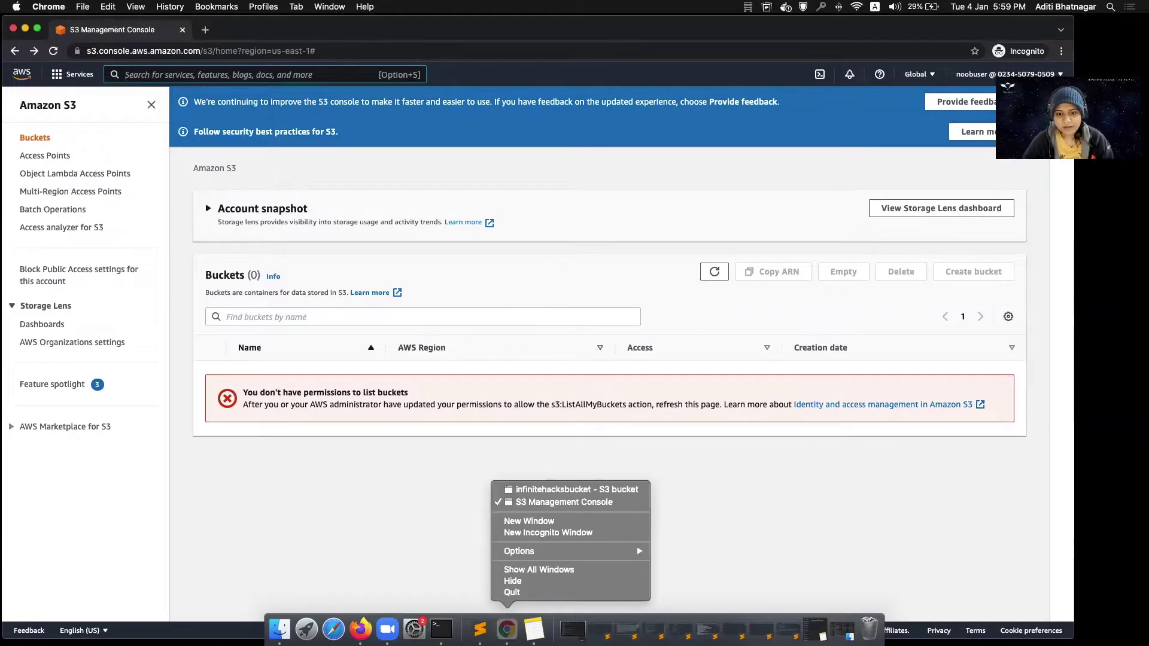
click(515, 488)
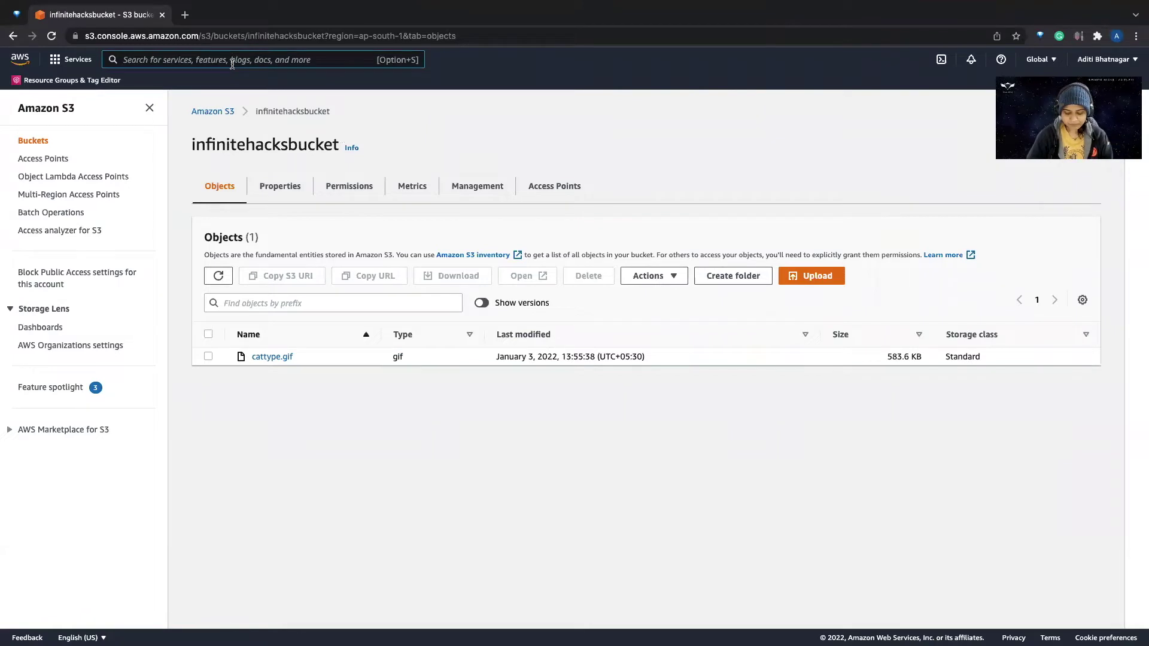
click(232, 61)
text(iam)
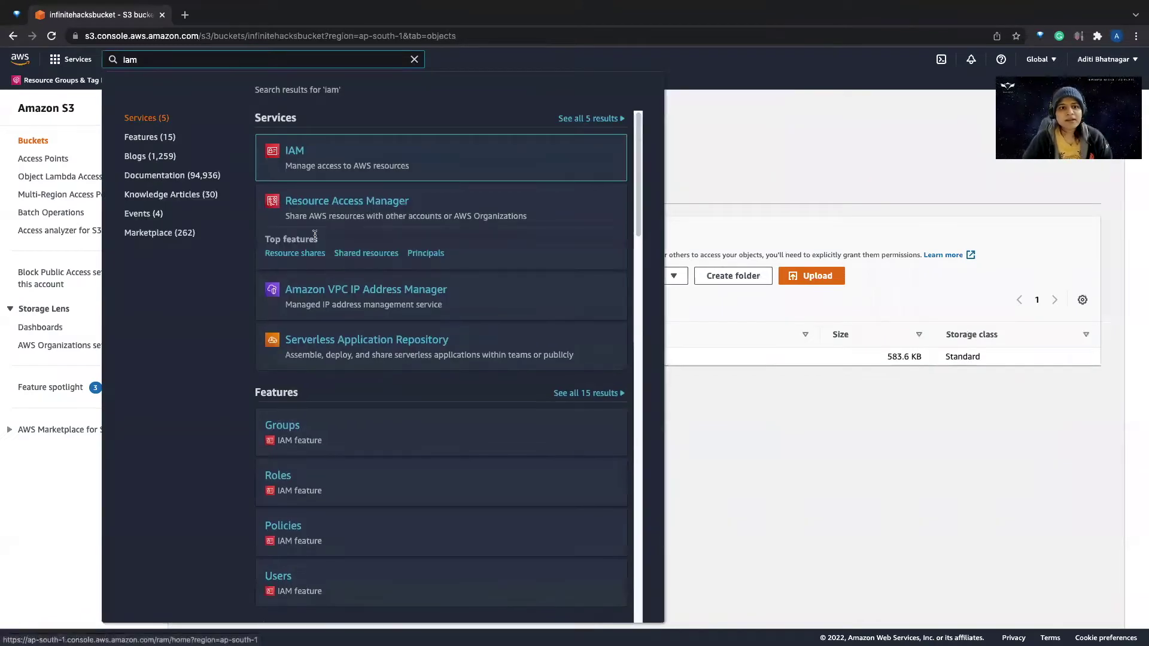
mouse_move(301, 156)
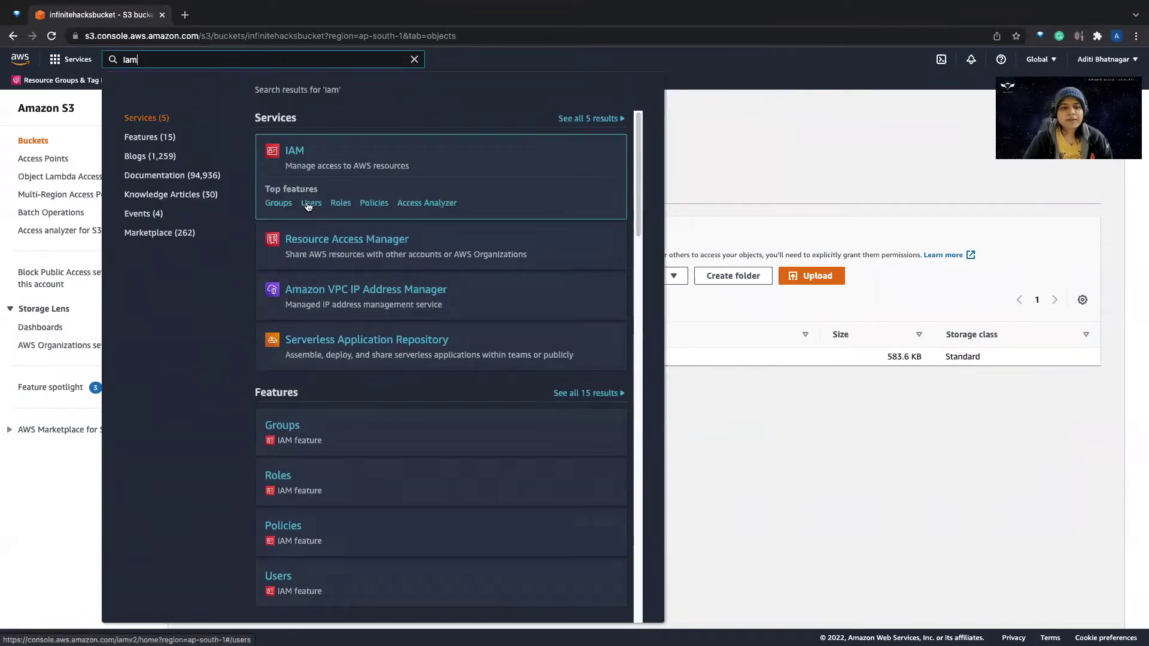
click(386, 204)
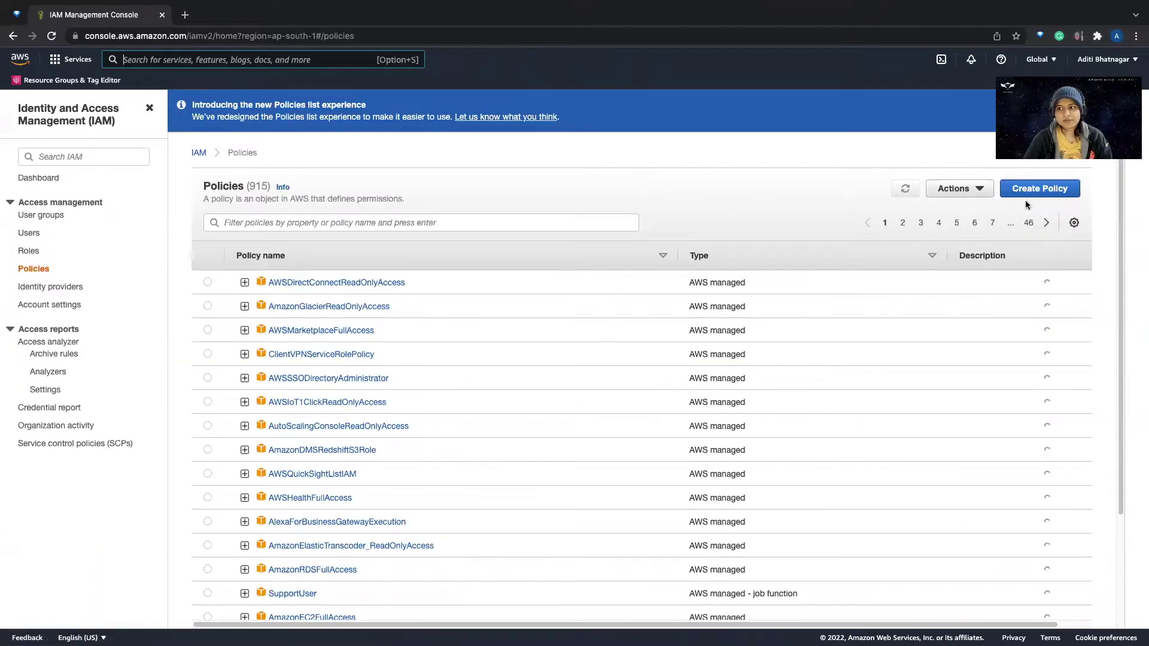
Start a new IAM policy in the visual editor with S3 as its service.
click(1027, 196)
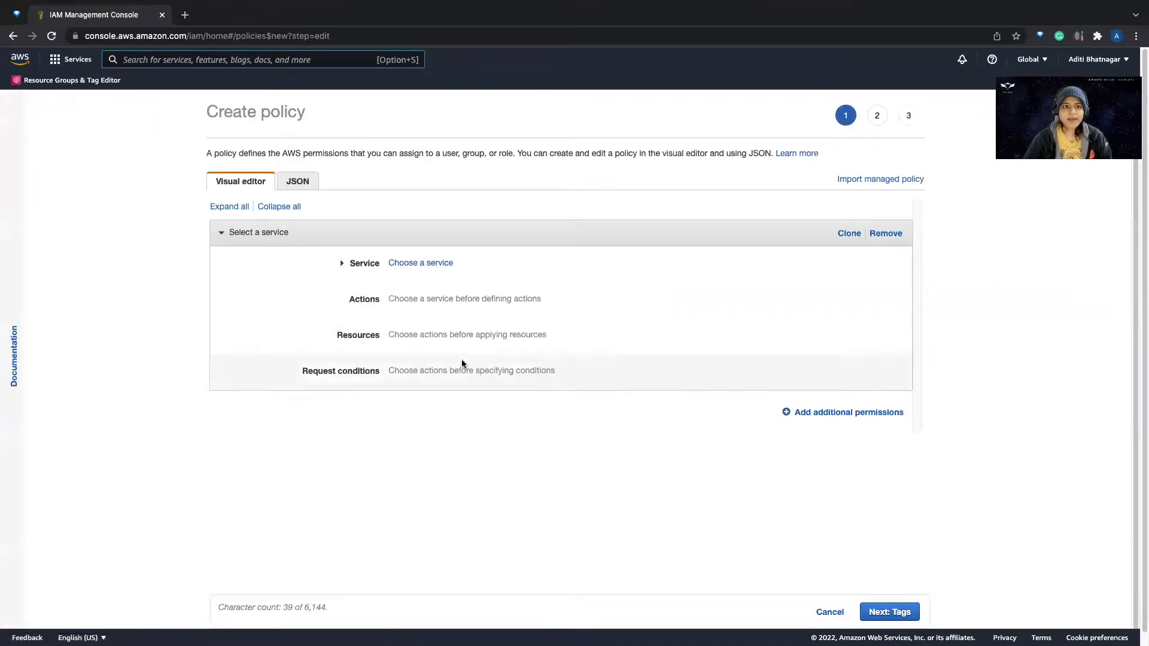
click(398, 264)
text(s3)
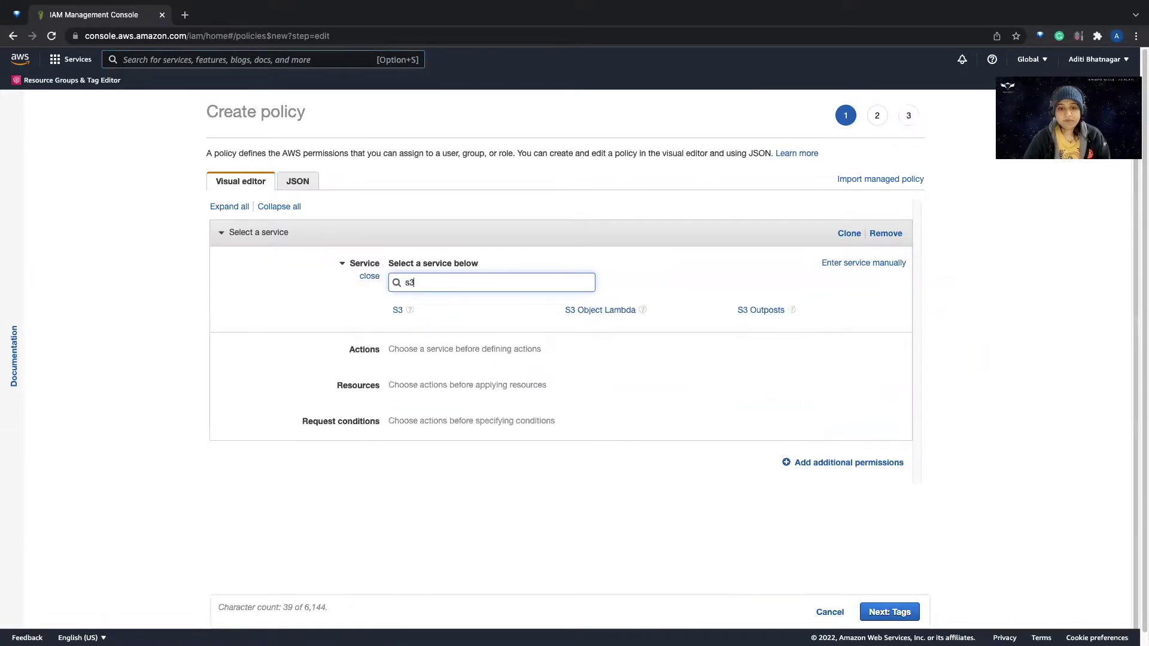
click(390, 310)
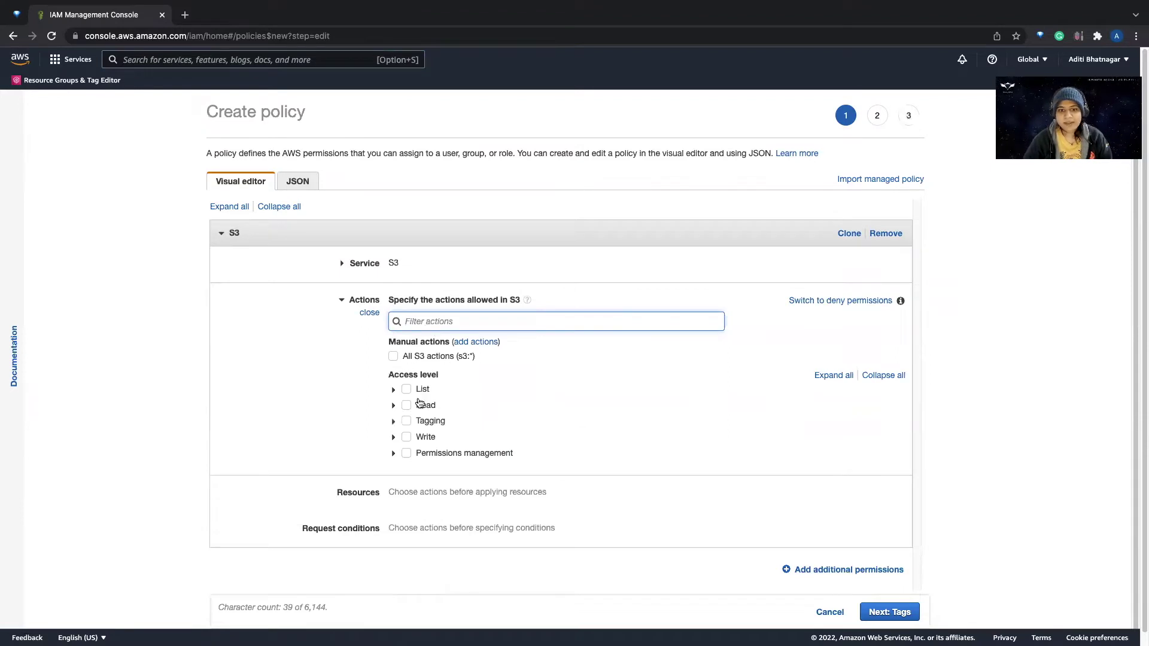
Allow only the ListAllMyBuckets action from the List access level in the S3 policy.
click(393, 390)
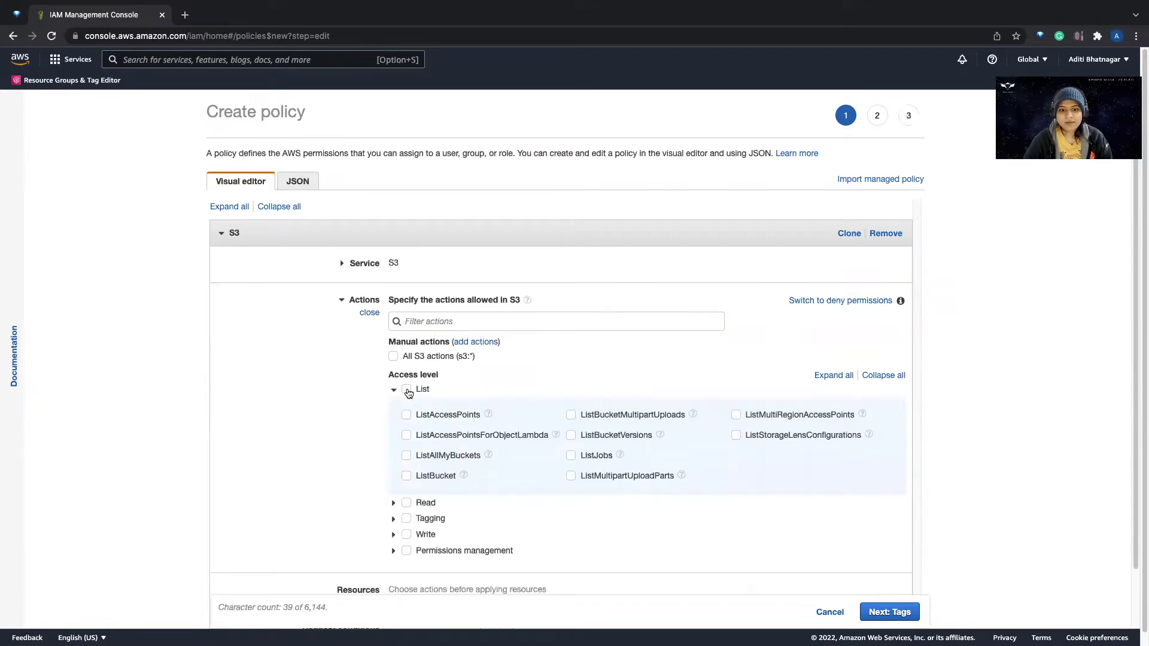
click(407, 390)
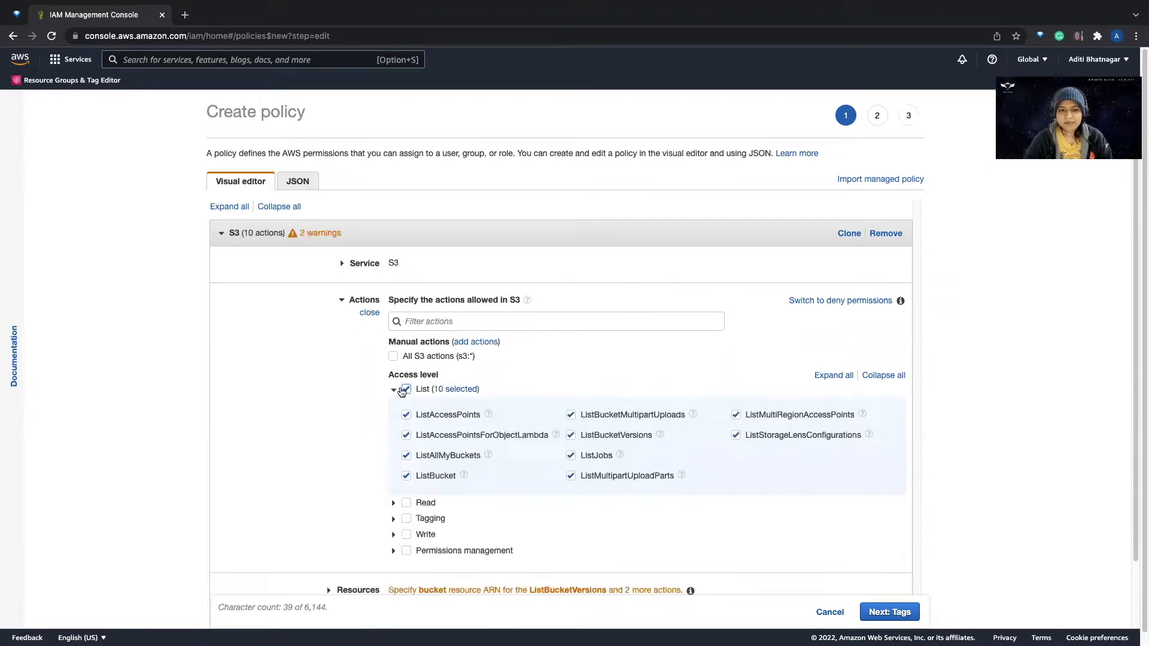
click(405, 390)
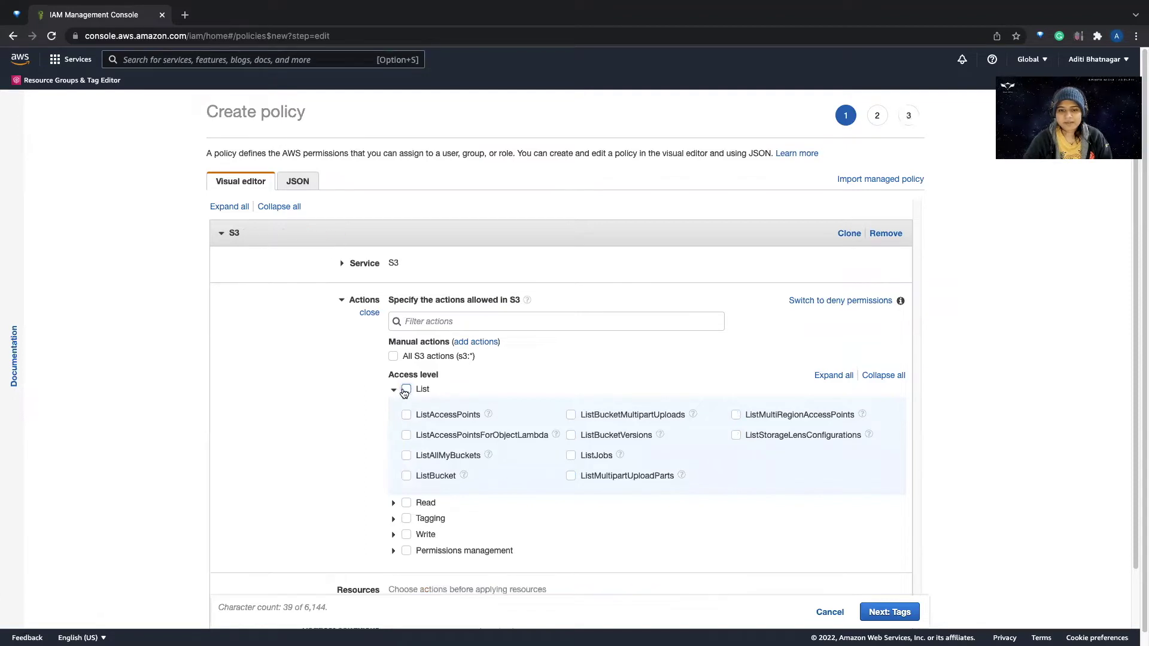
click(406, 456)
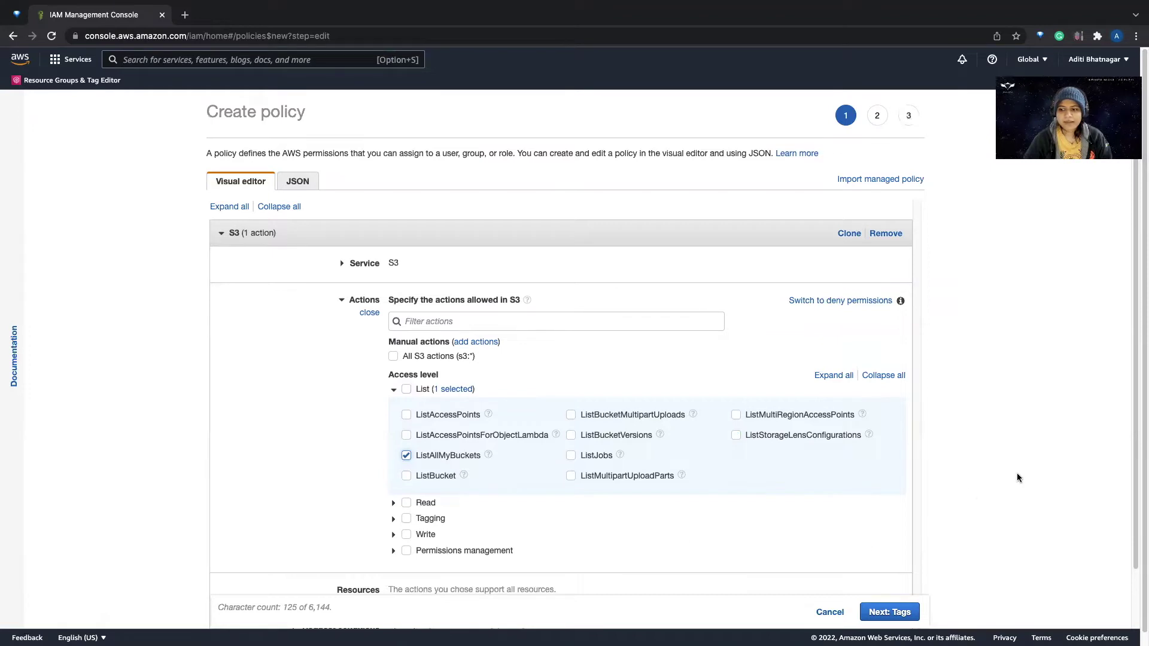
scroll(1017, 473, down, 1)
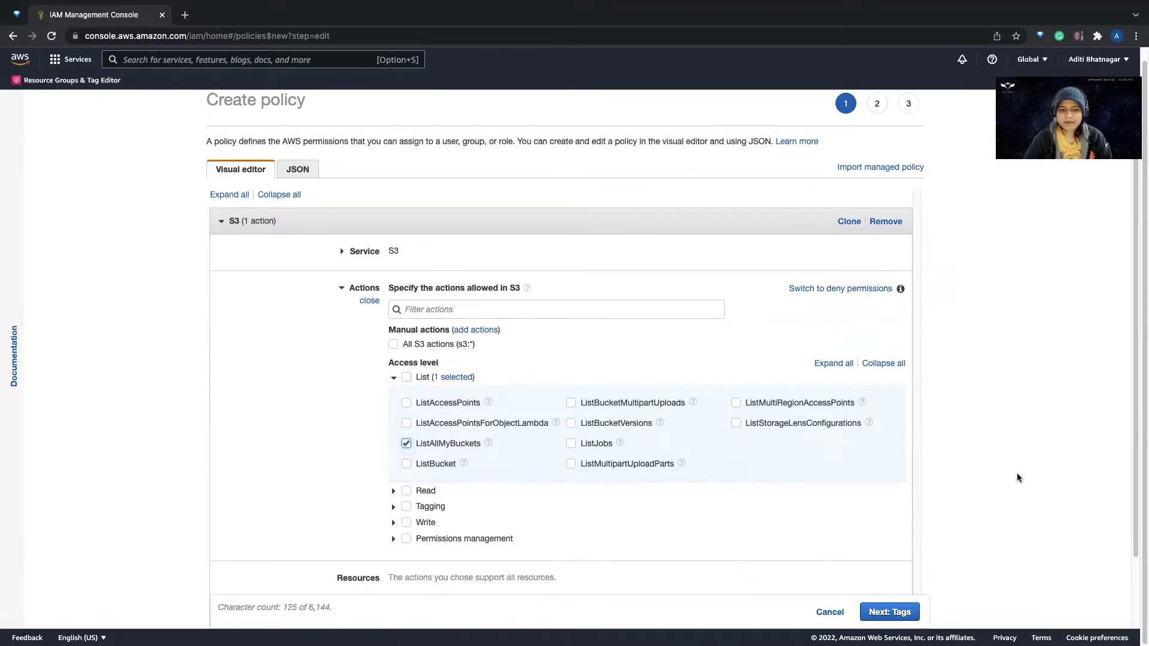
Leave the policy without tags, name it ListAllS3Buckets, and create it.
click(897, 614)
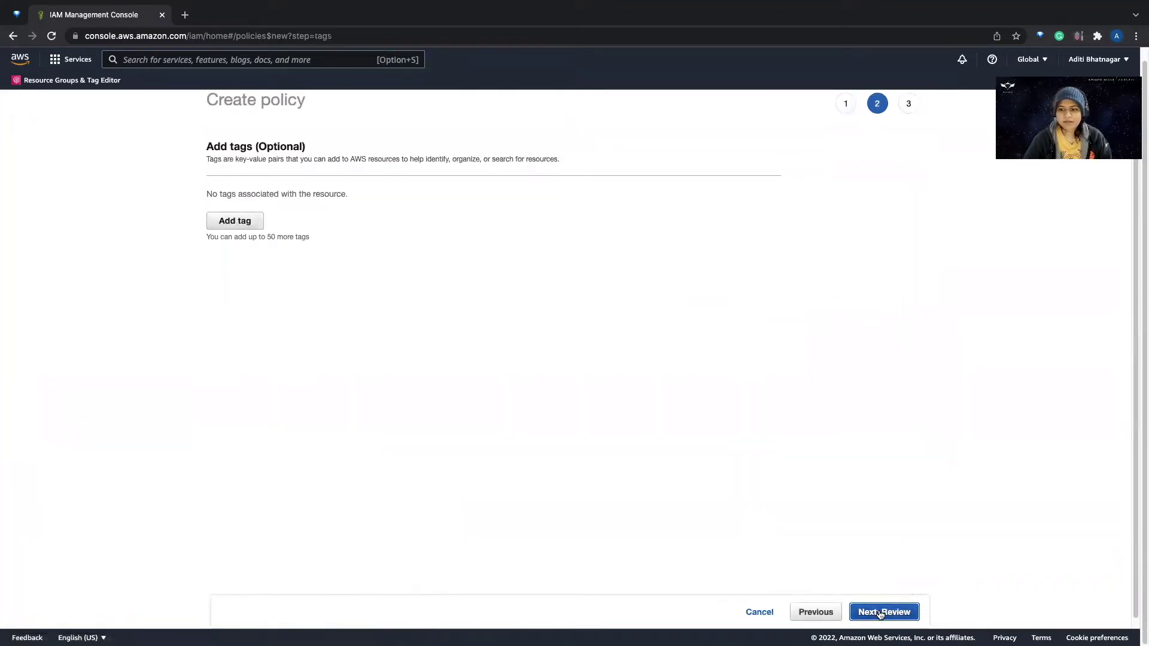
click(880, 614)
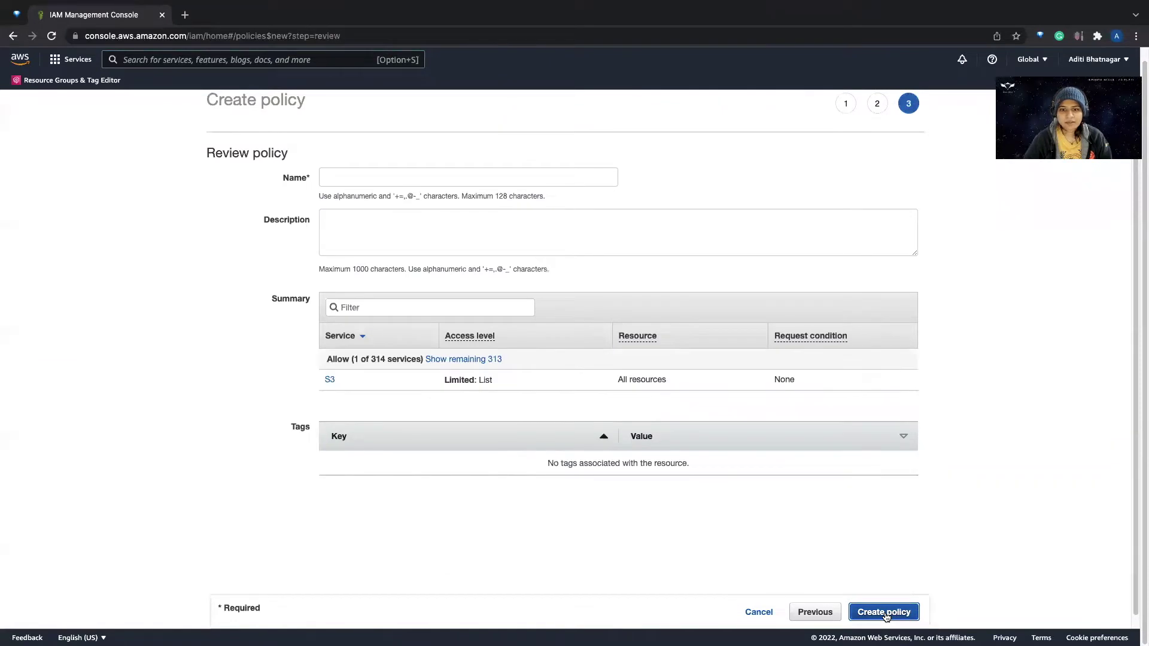
click(449, 180)
text(Li)
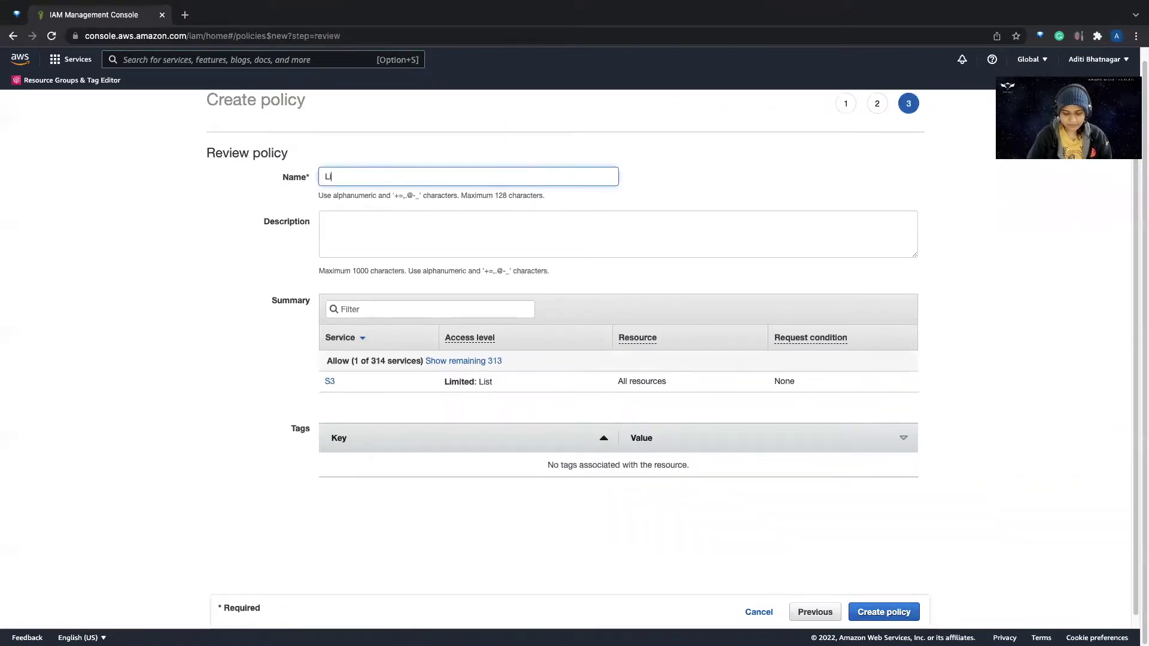
text(stAllBucket)
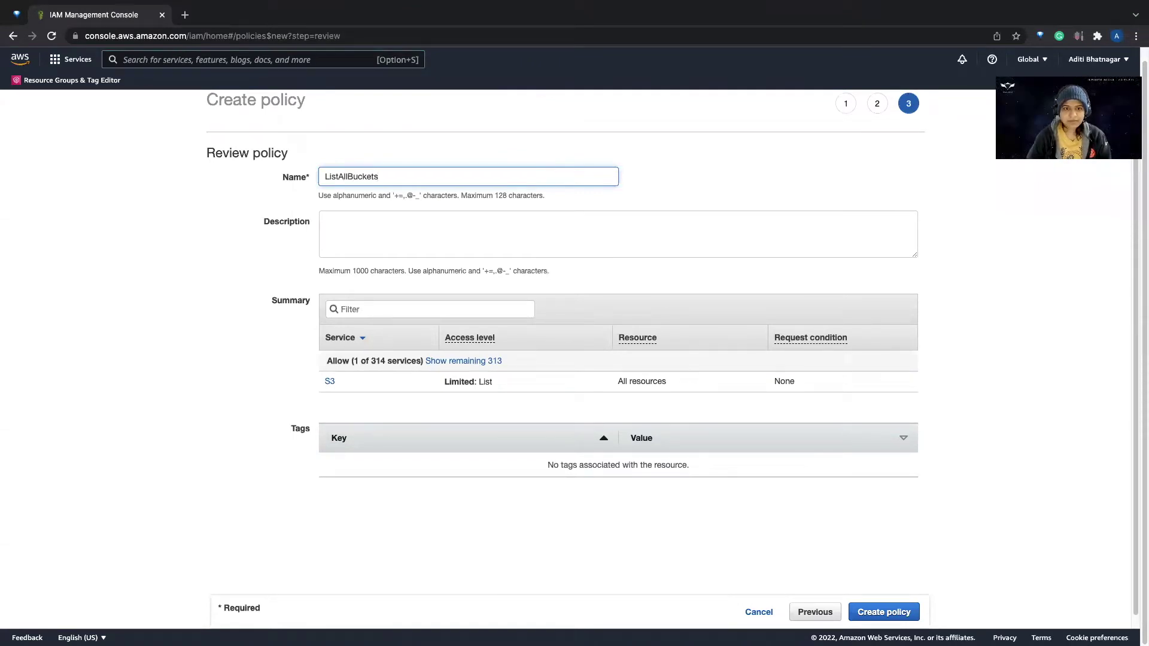
text(S)
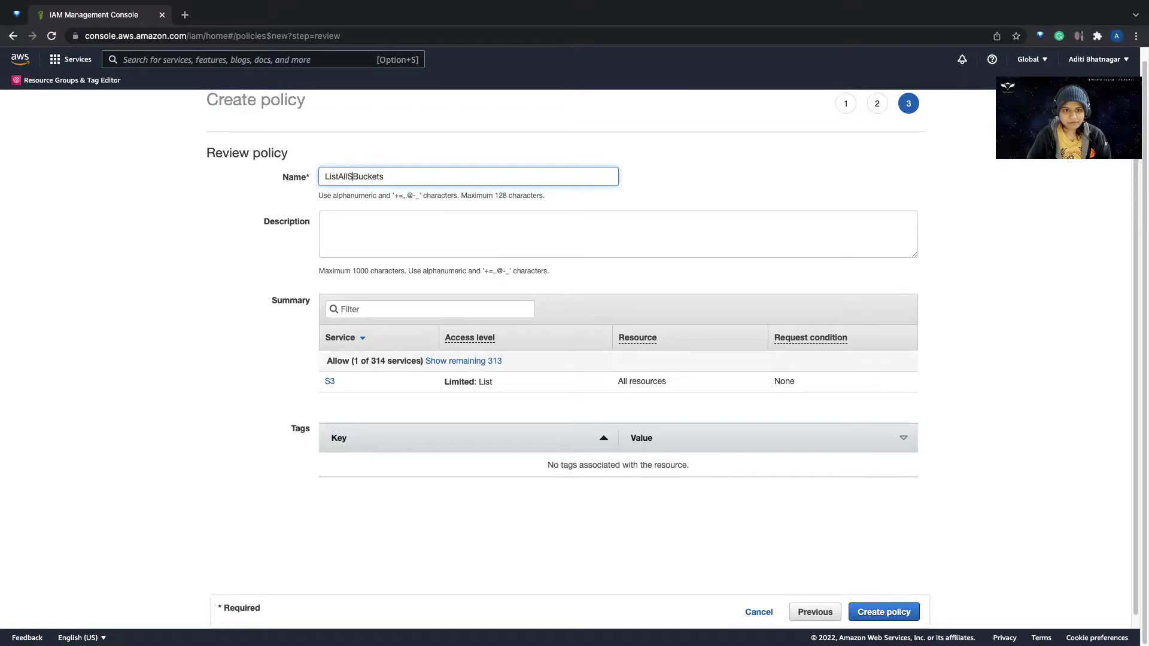
text(3)
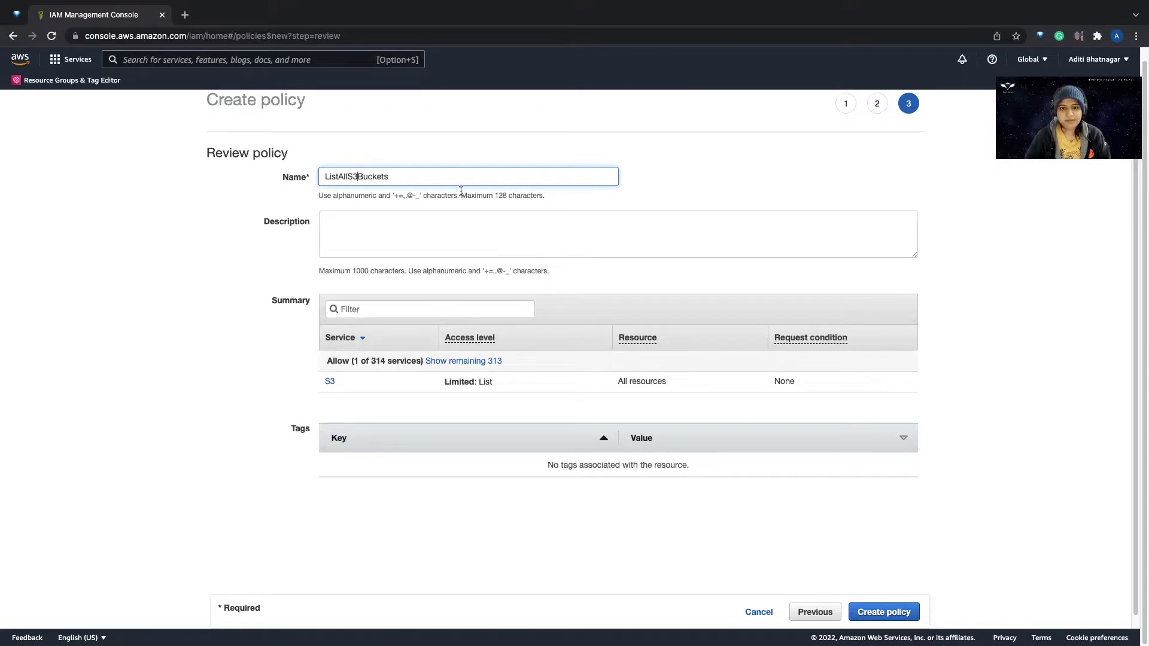
click(876, 620)
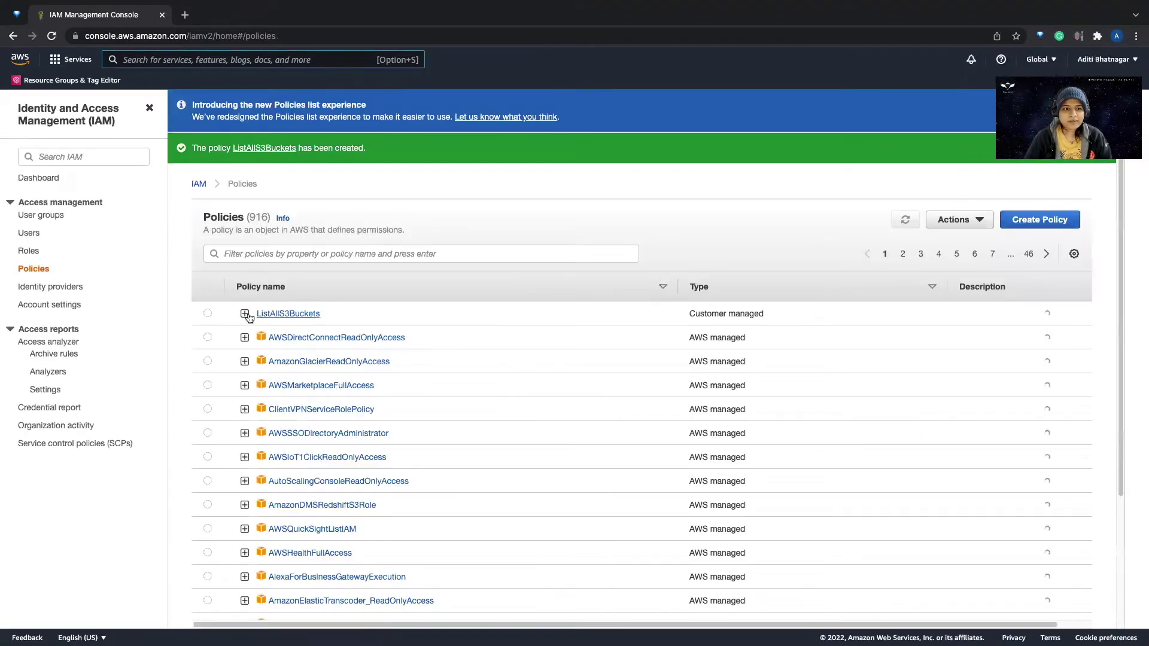
Expand the ListAllS3Buckets policy and examine the action and resource in its JSON.
click(253, 314)
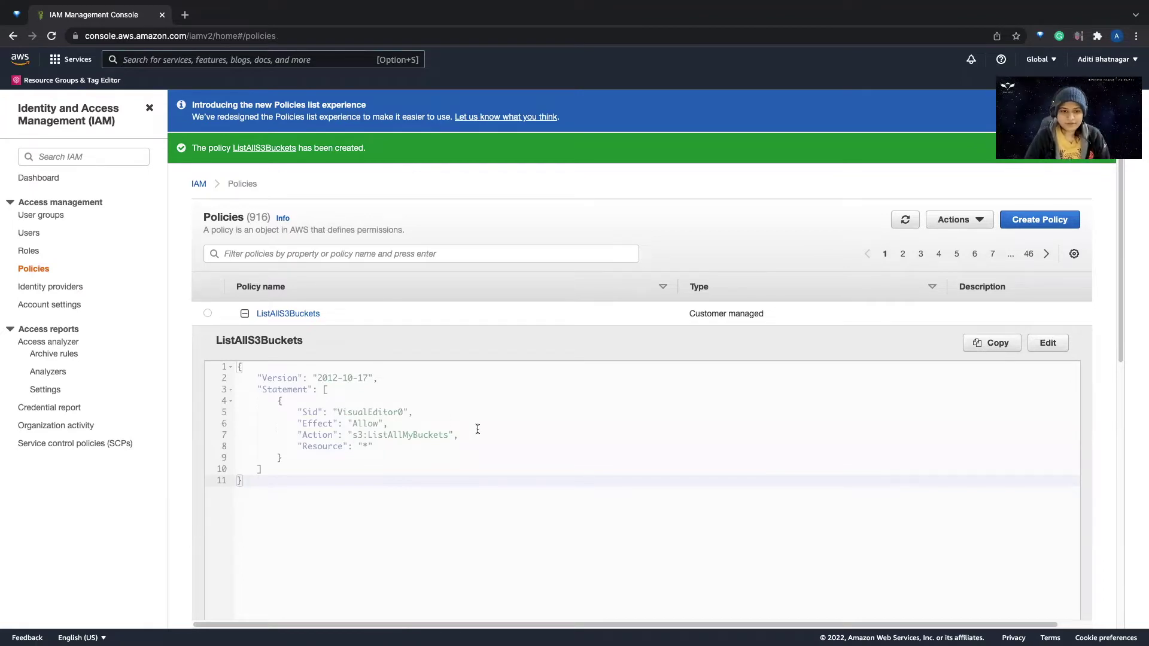
click(362, 448)
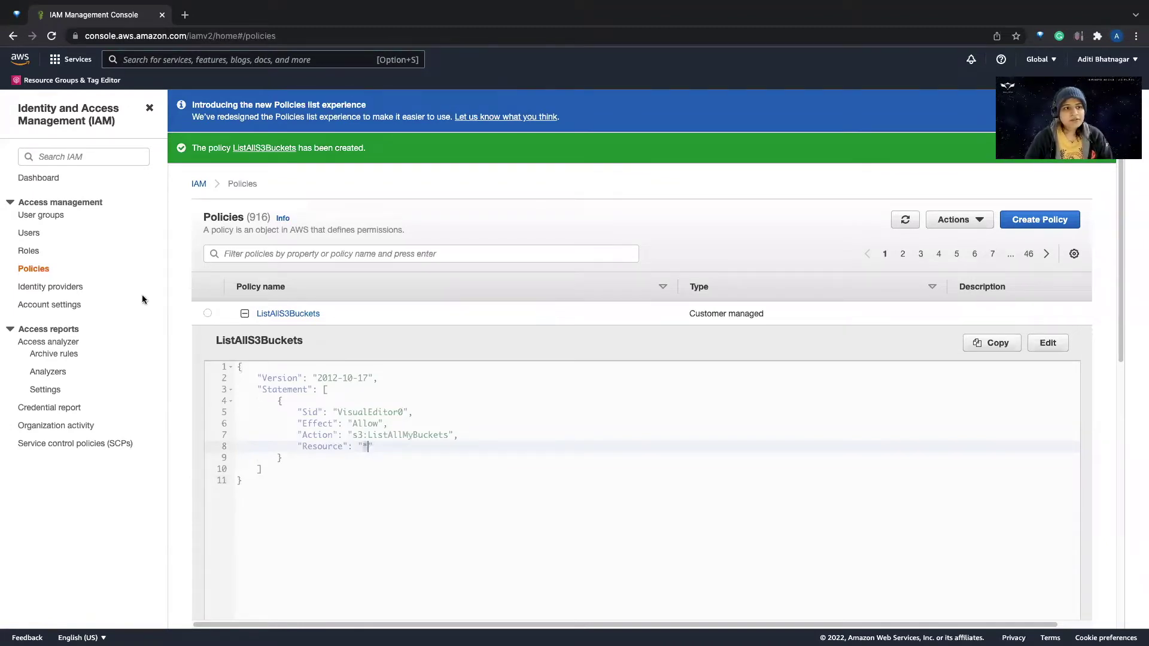
Attach the existing ListAllS3Buckets policy directly to the IAM user noobuser.
click(30, 233)
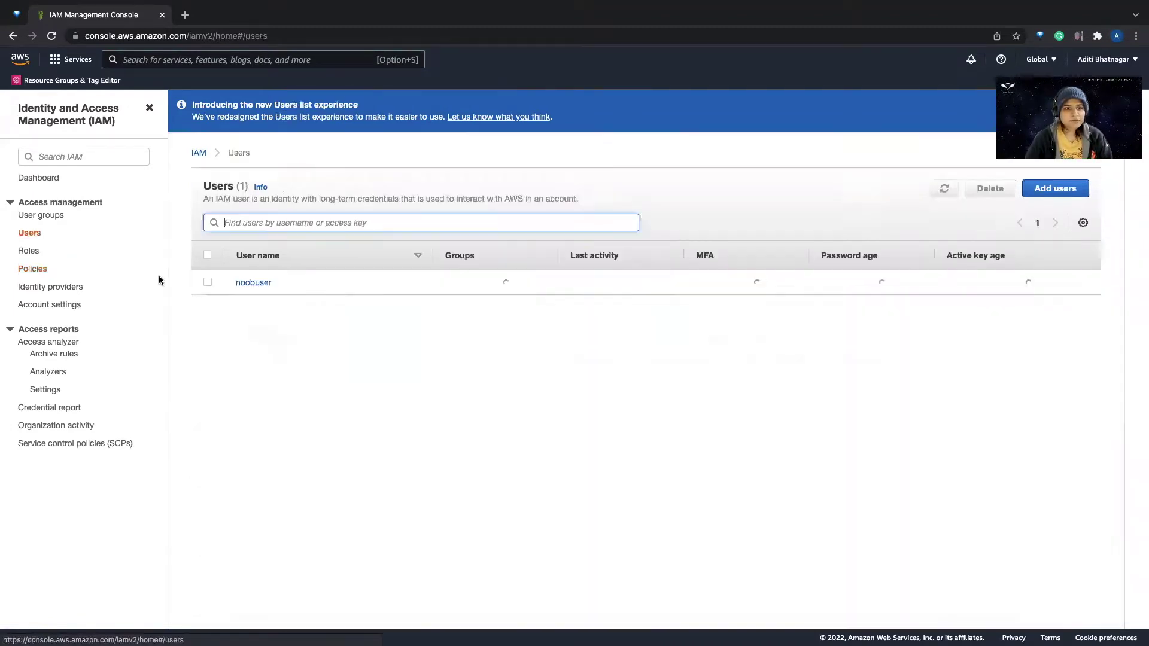
click(248, 284)
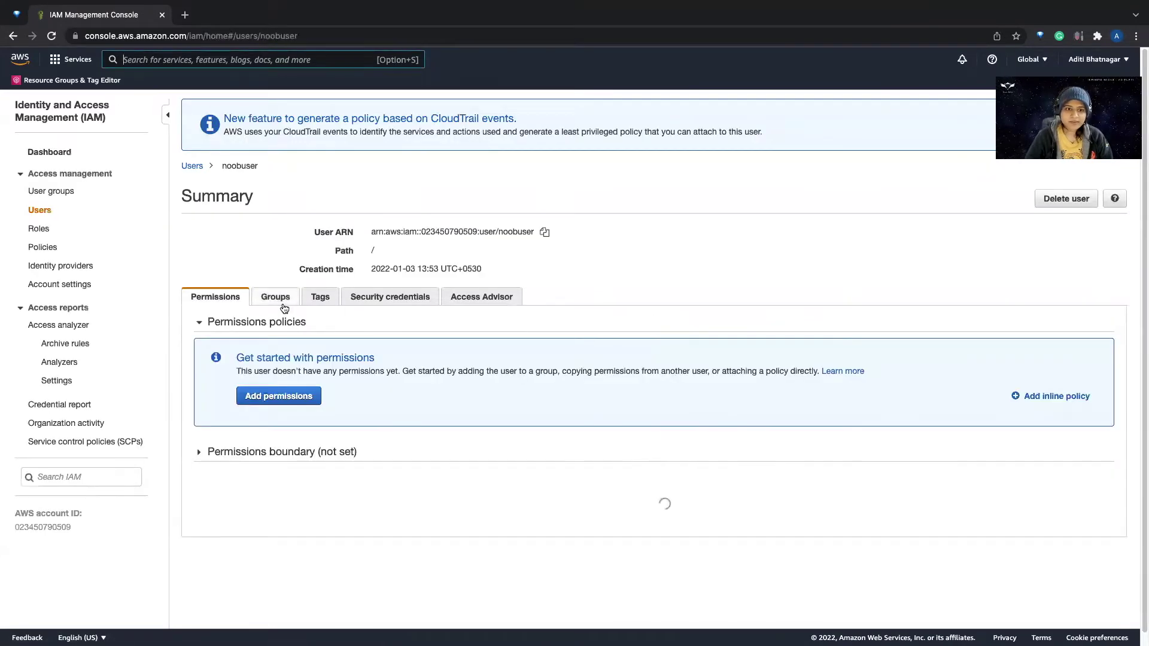
click(296, 397)
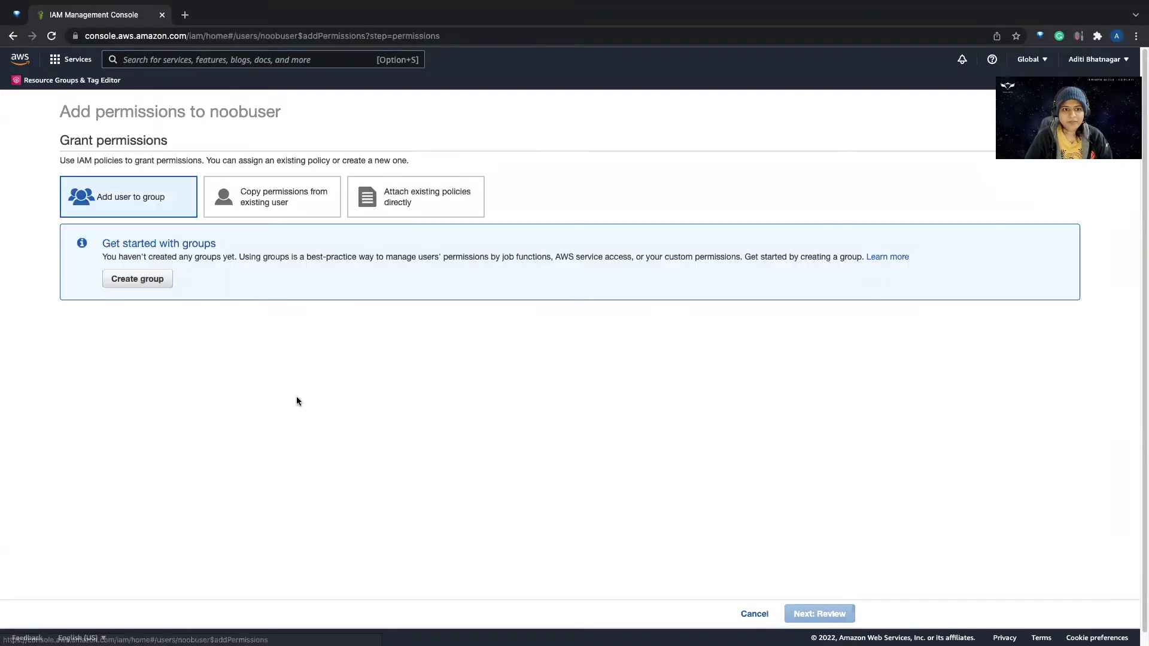
click(419, 201)
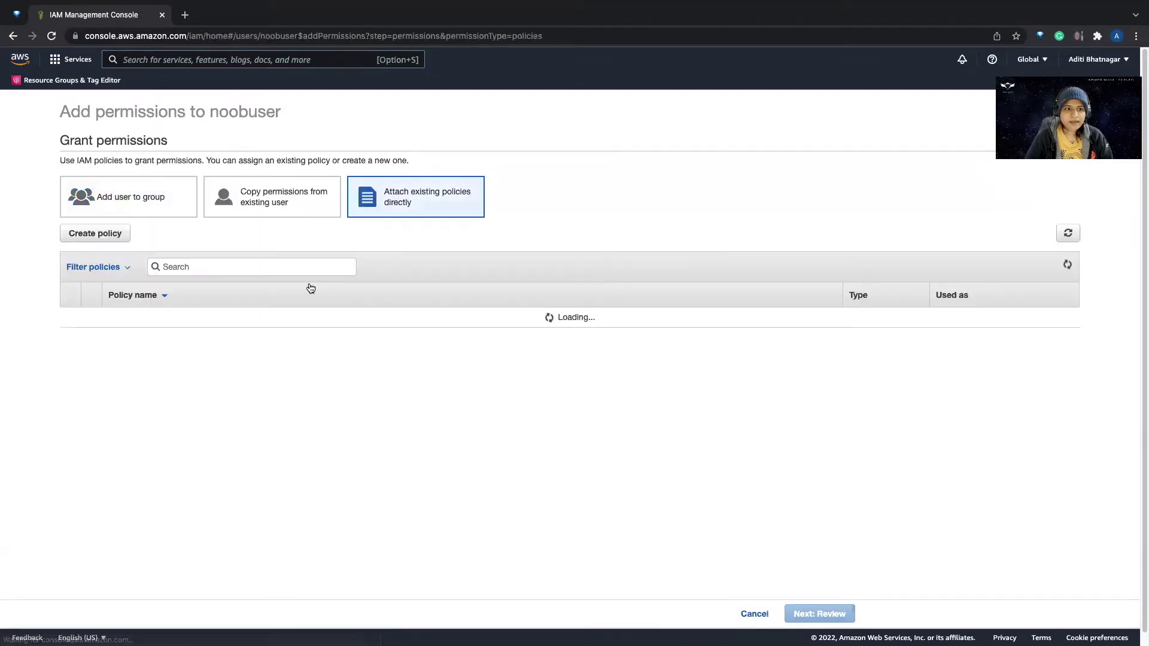
text(lIST)
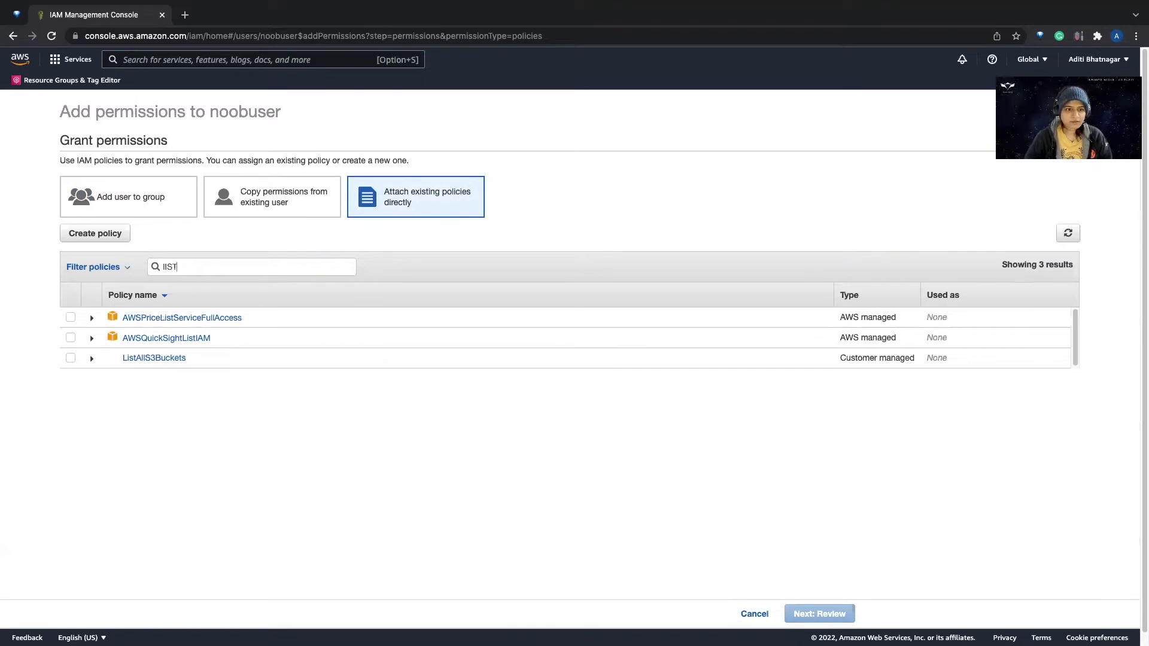
click(71, 358)
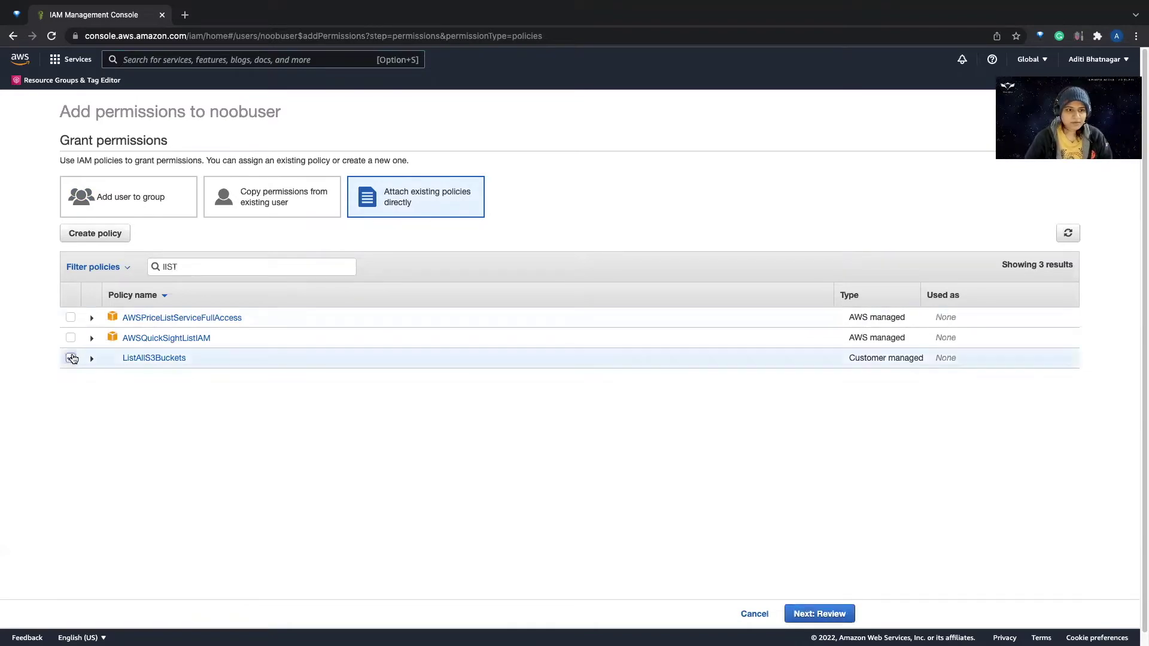
click(819, 613)
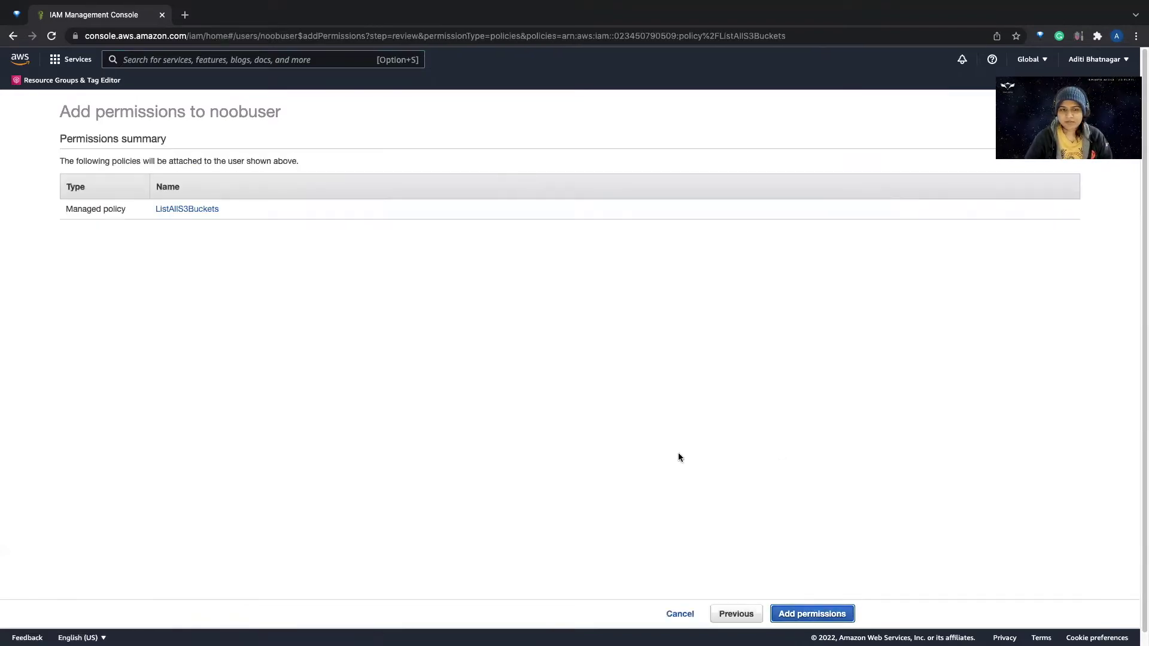
click(803, 612)
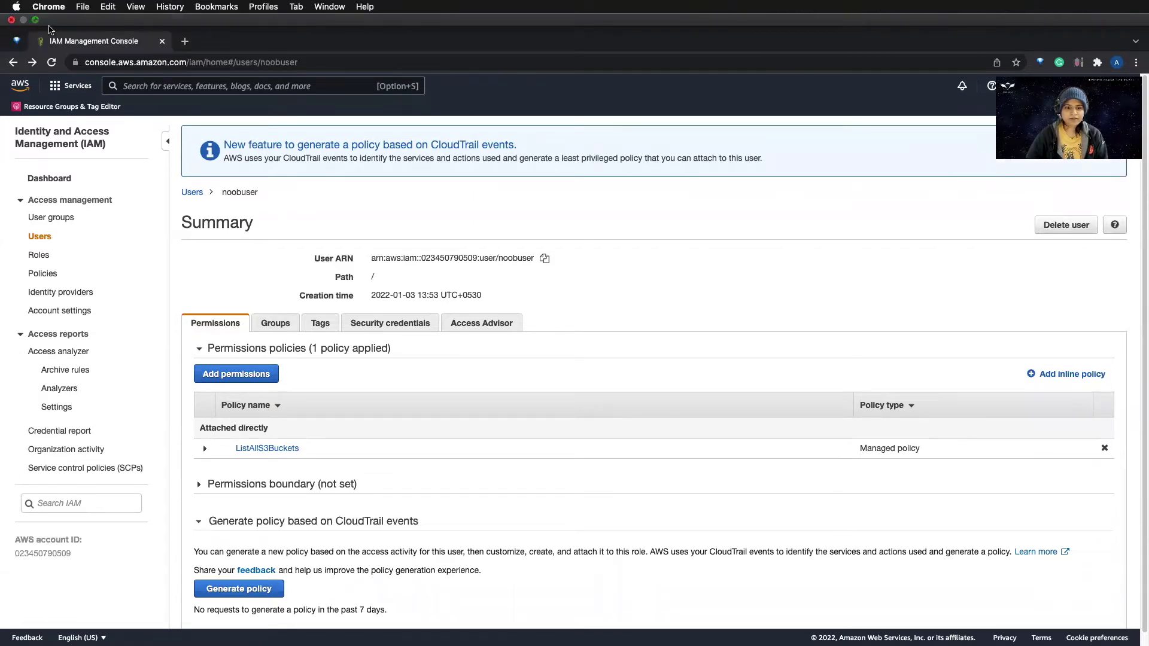
Switch to noobuser's incognito window, reload the S3 bucket list, and check access to the objects in infinitehacksbucket.
click(34, 28)
click(27, 470)
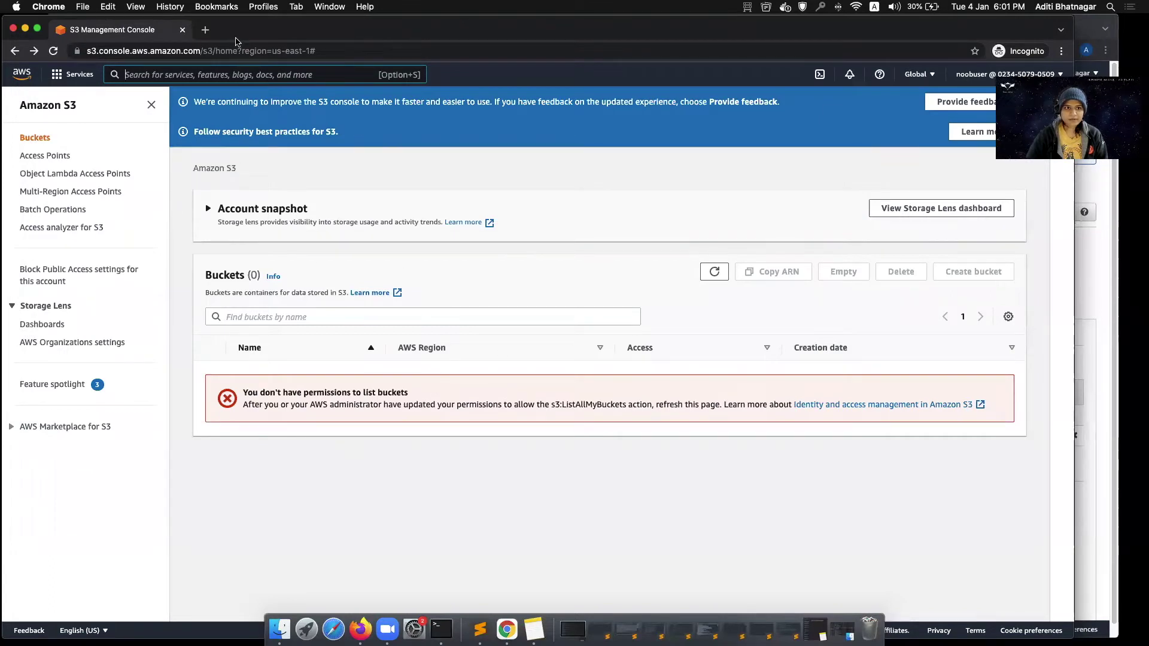
click(53, 51)
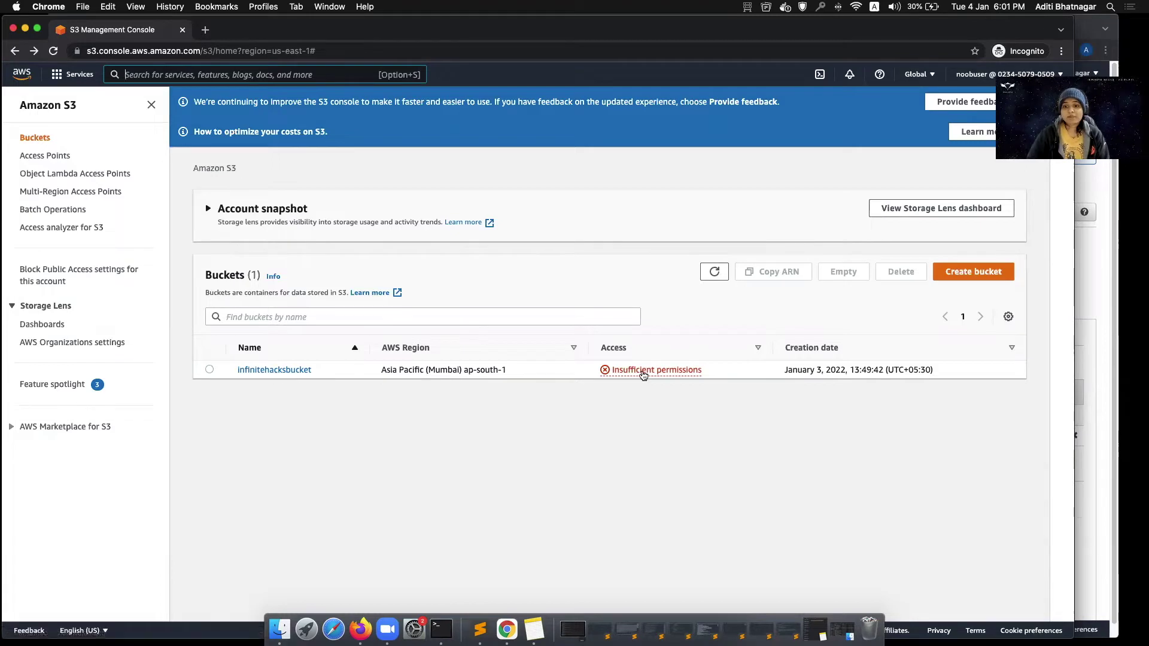
click(287, 370)
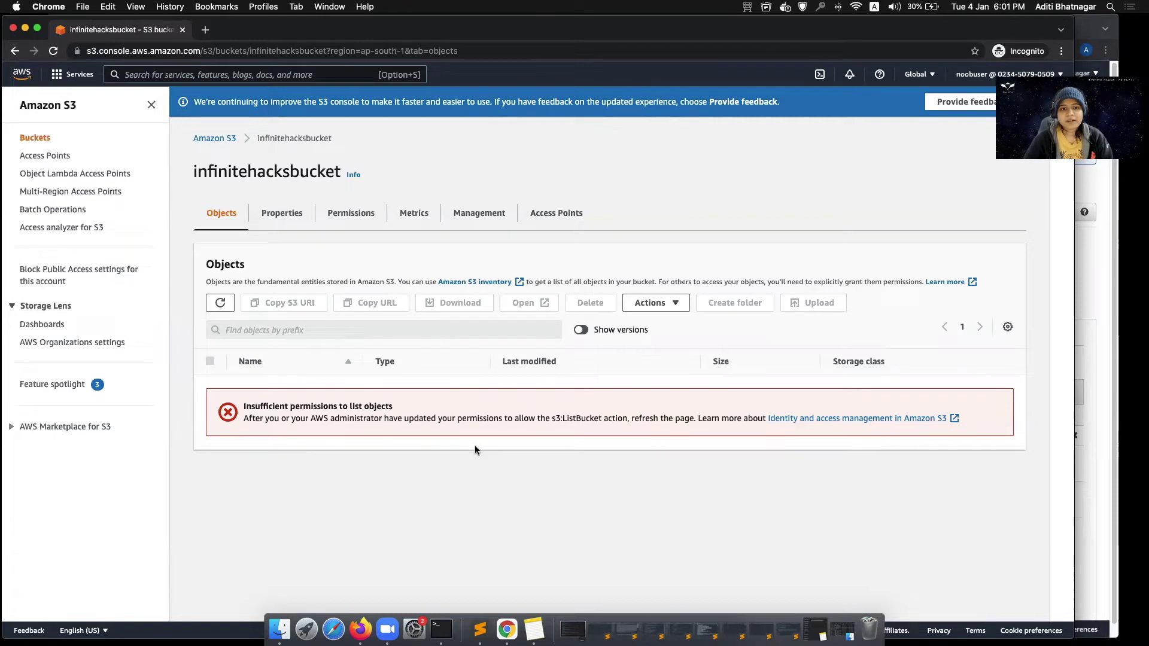
Return to the administrator's IAM window, go to the S3 service, and open infinitehacksbucket.
right_click(507, 628)
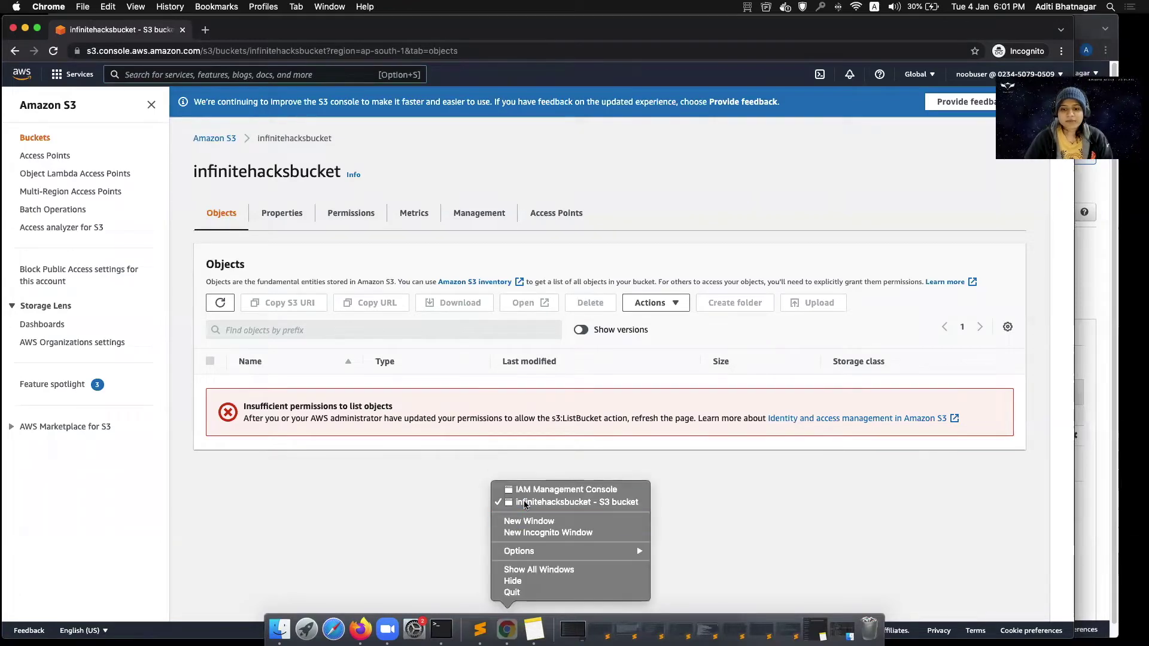
click(525, 490)
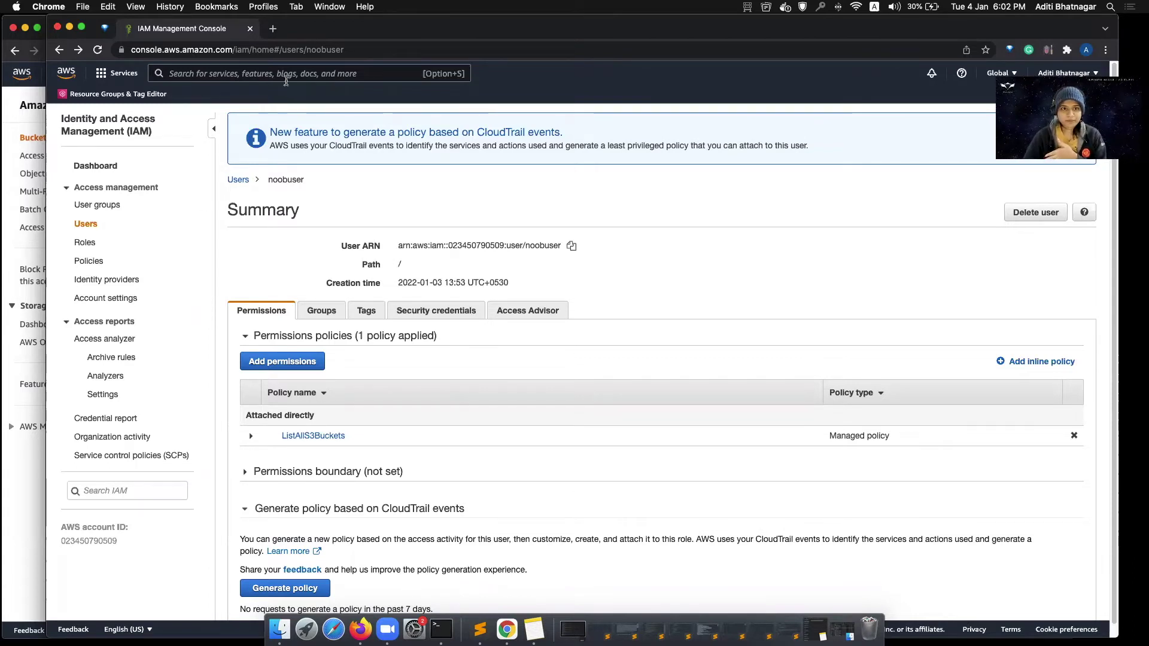
click(287, 75)
text(S3)
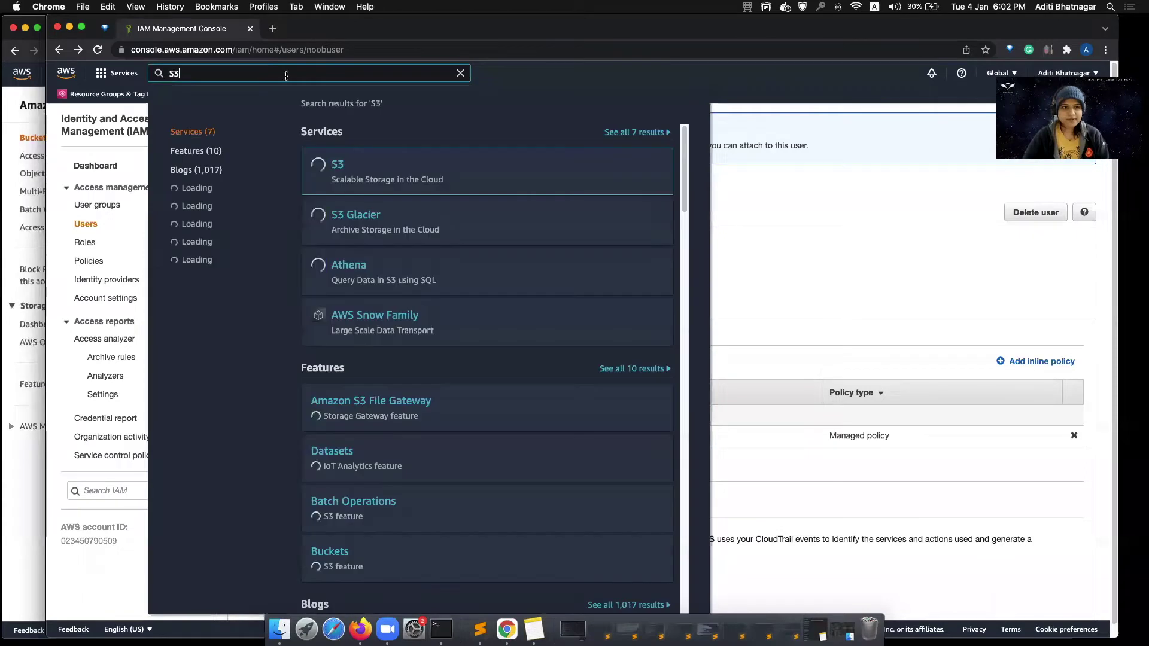
click(326, 217)
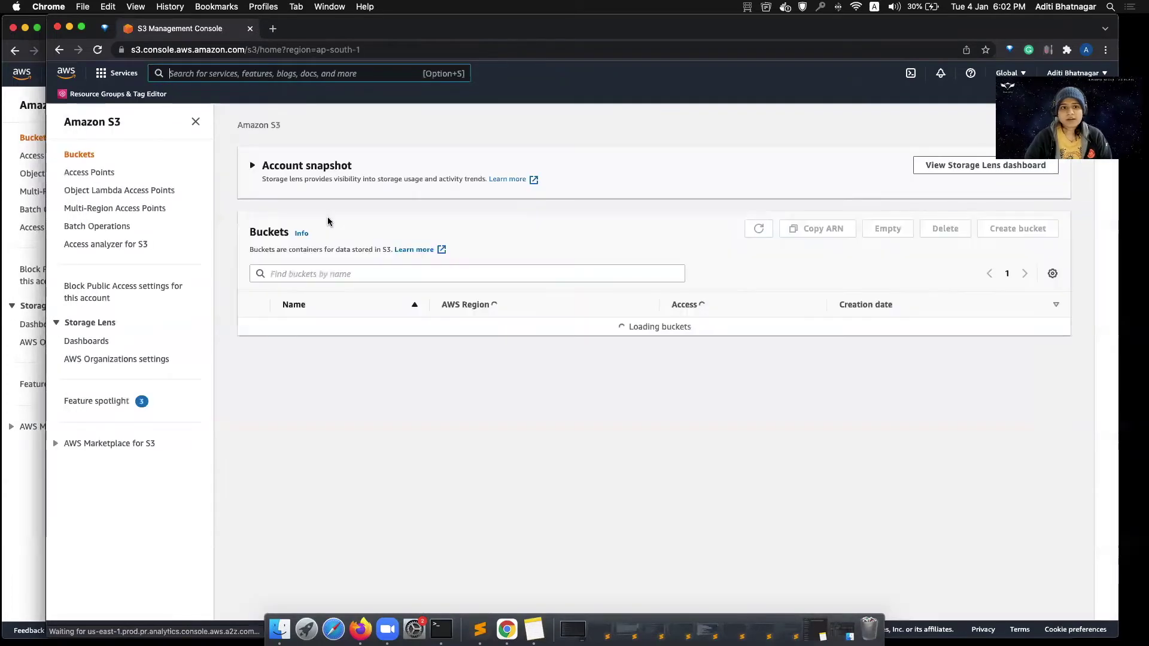
click(350, 327)
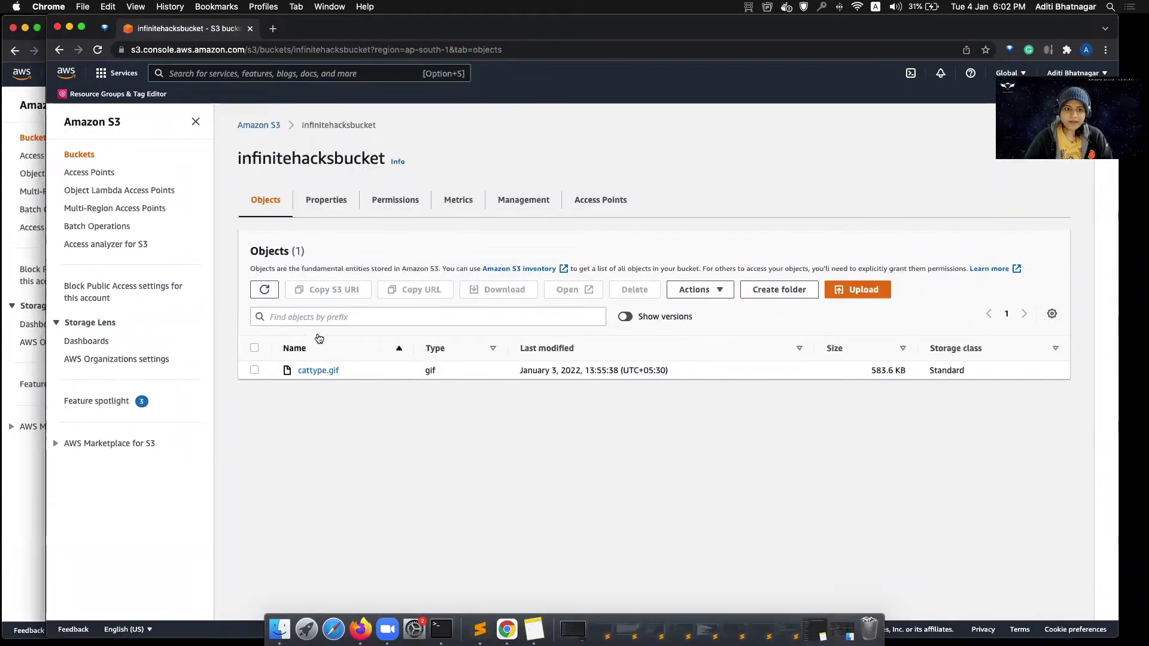
Open the bucket policy in the permissions of infinitehacksbucket for editing.
click(394, 199)
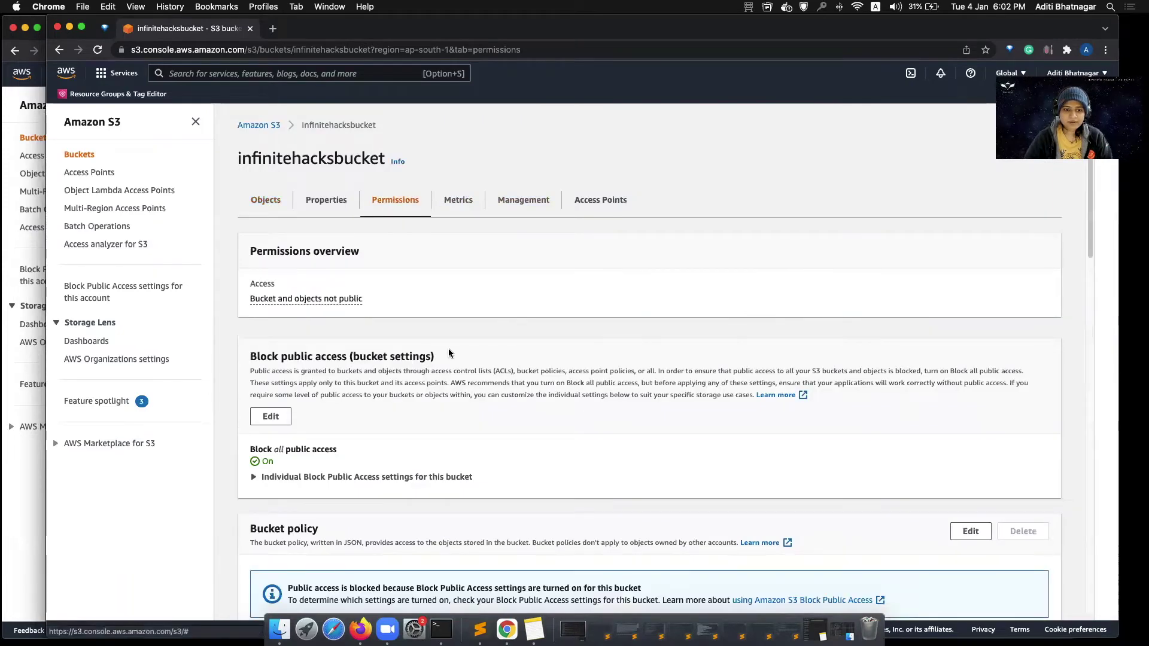
scroll(478, 457, down, 15)
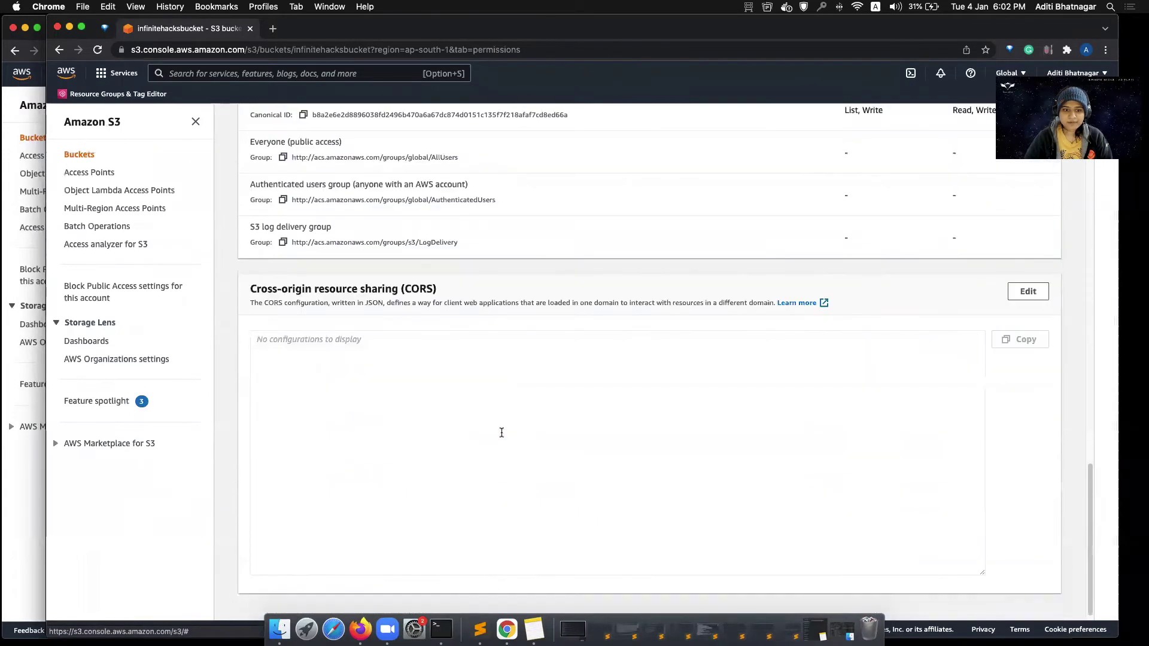
scroll(500, 432, up, 10)
scroll(500, 432, up, 2)
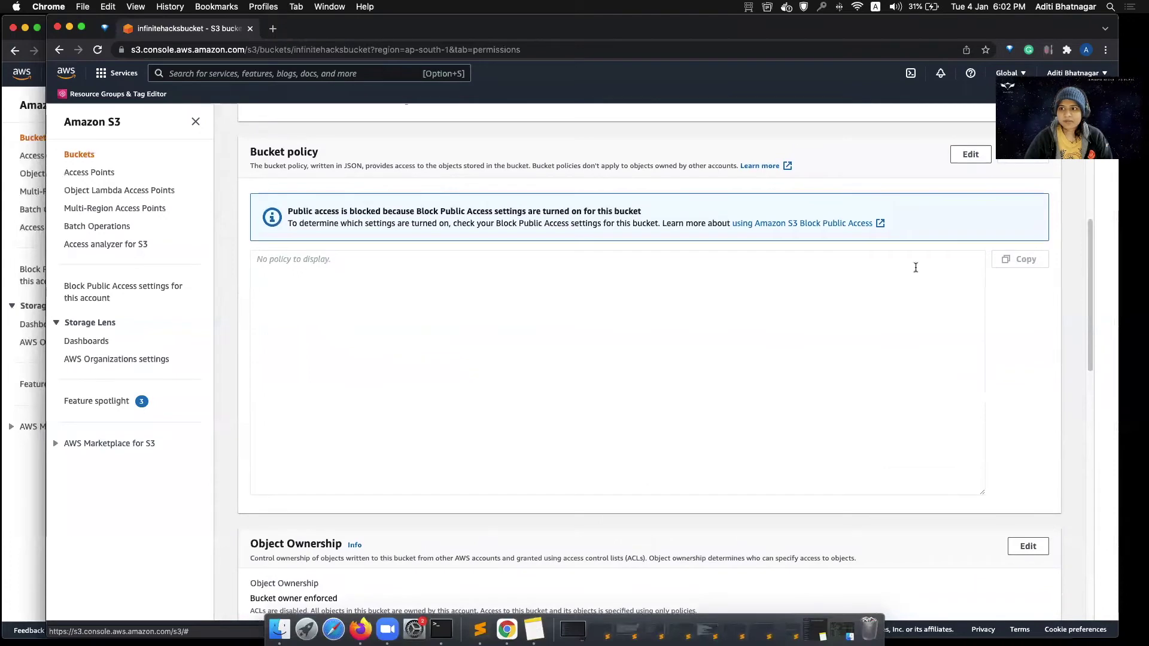
click(981, 160)
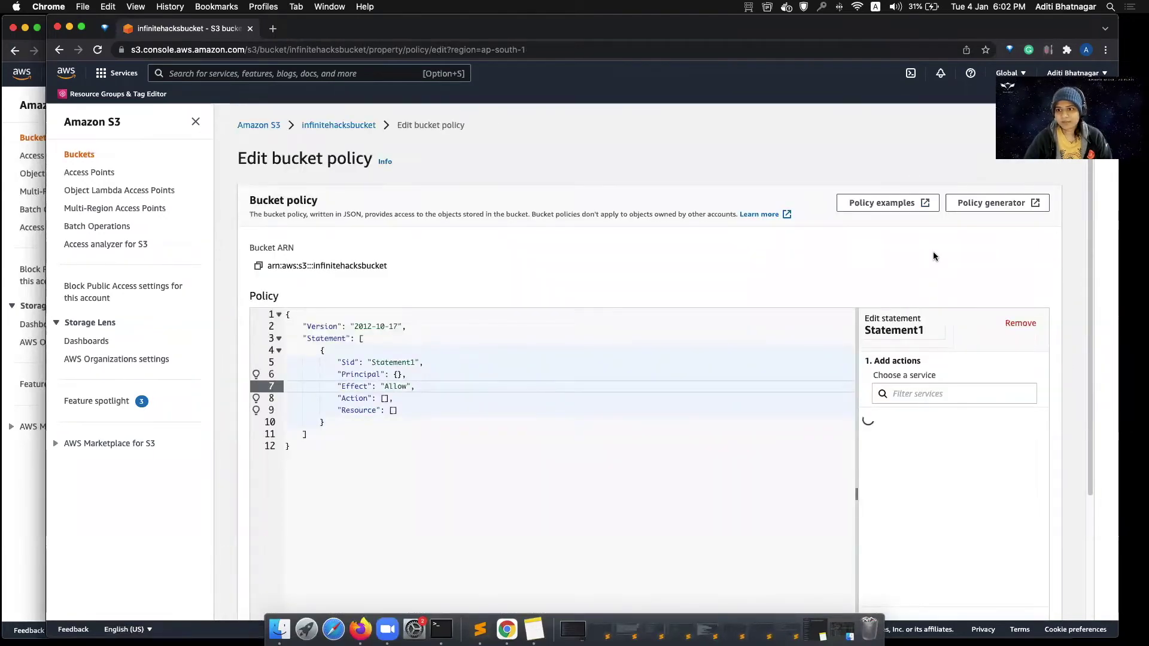
Open the AWS Policy Generator in a separate browser tab and choose S3 Bucket Policy as the policy type.
right_click(984, 207)
click(951, 212)
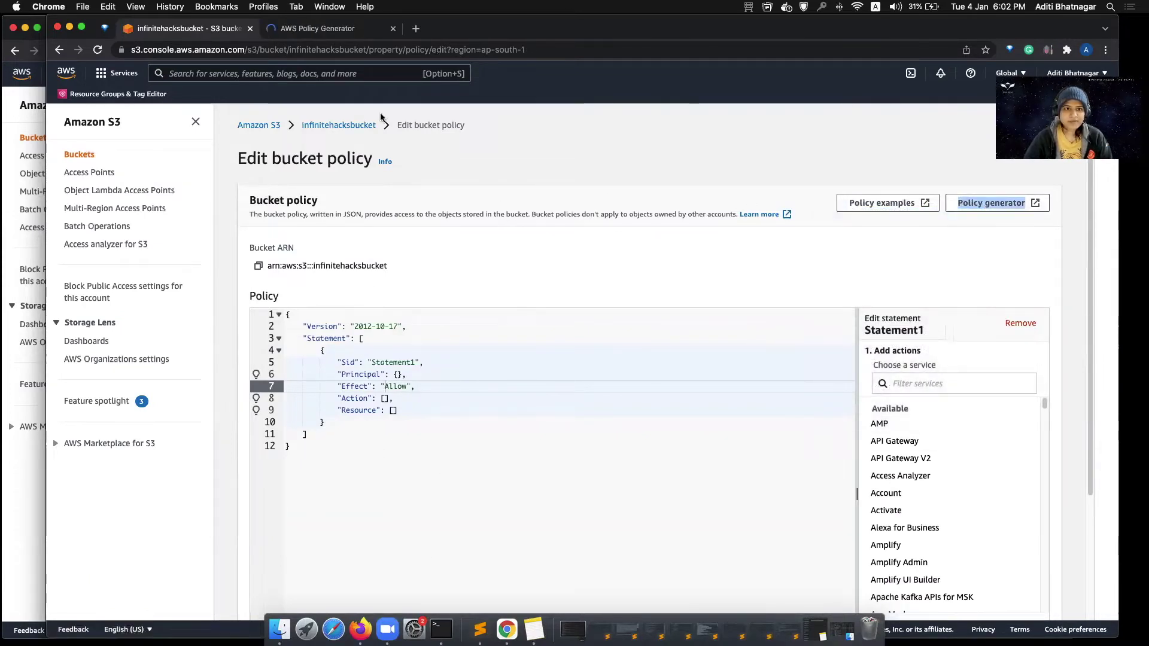
click(339, 30)
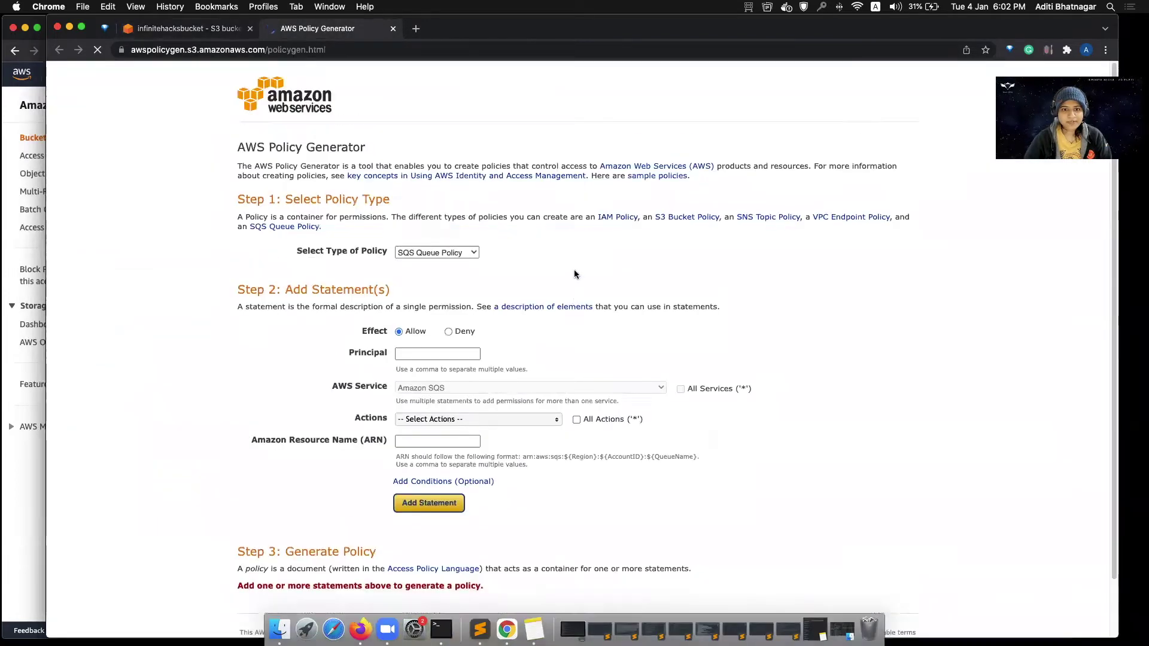
click(436, 252)
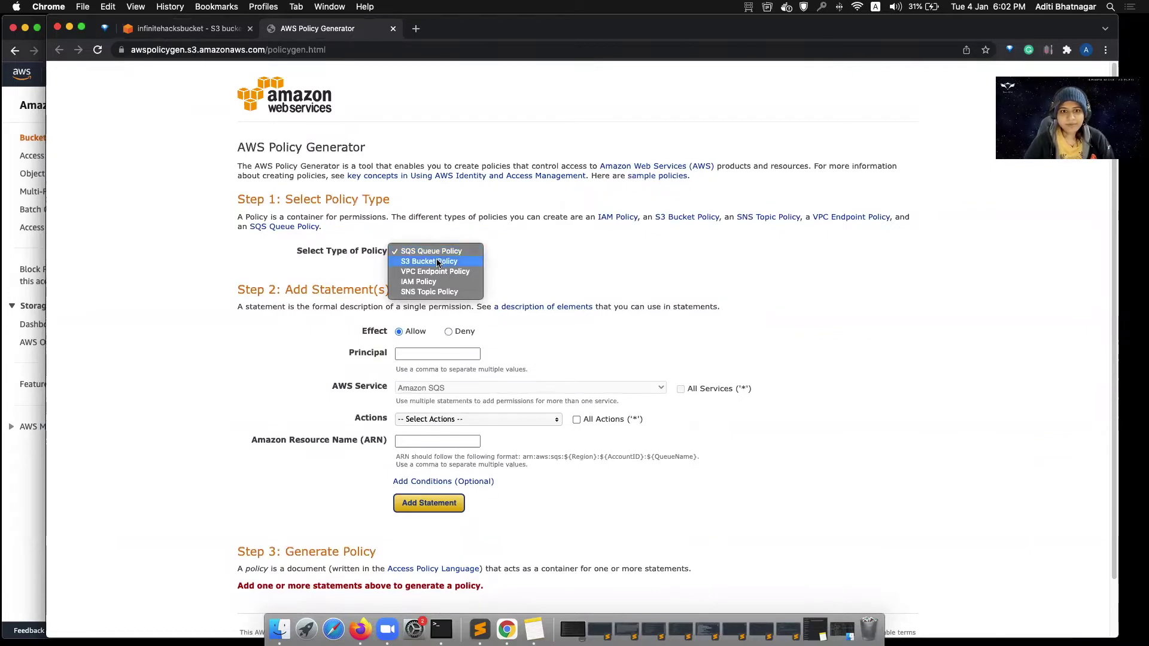
click(437, 261)
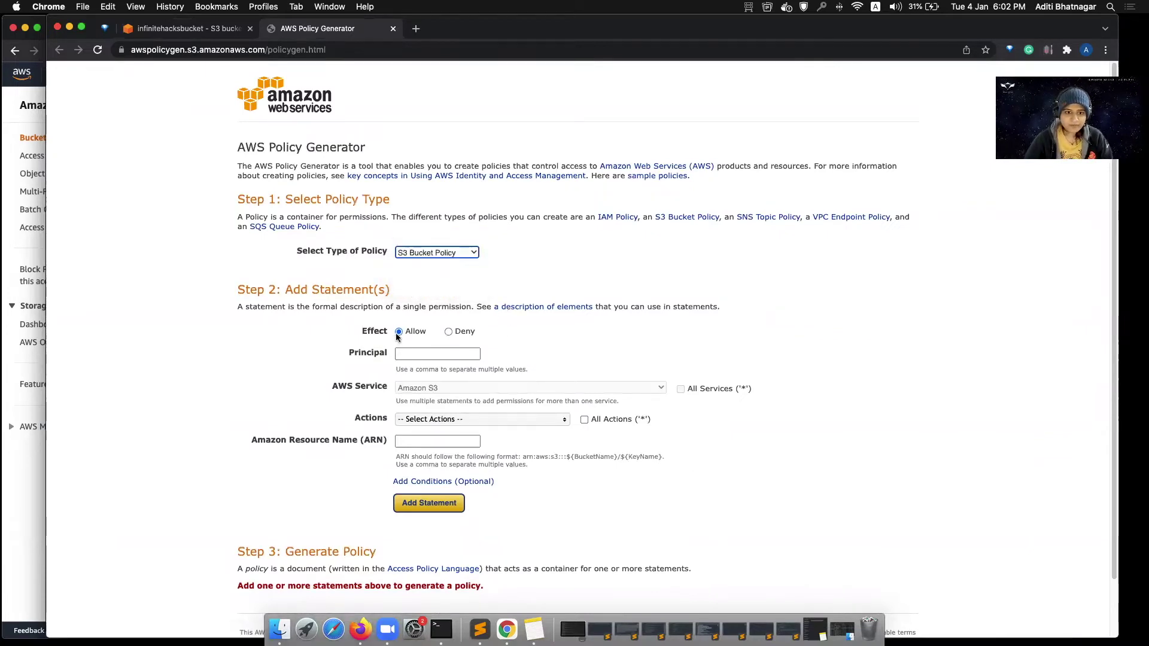
click(422, 356)
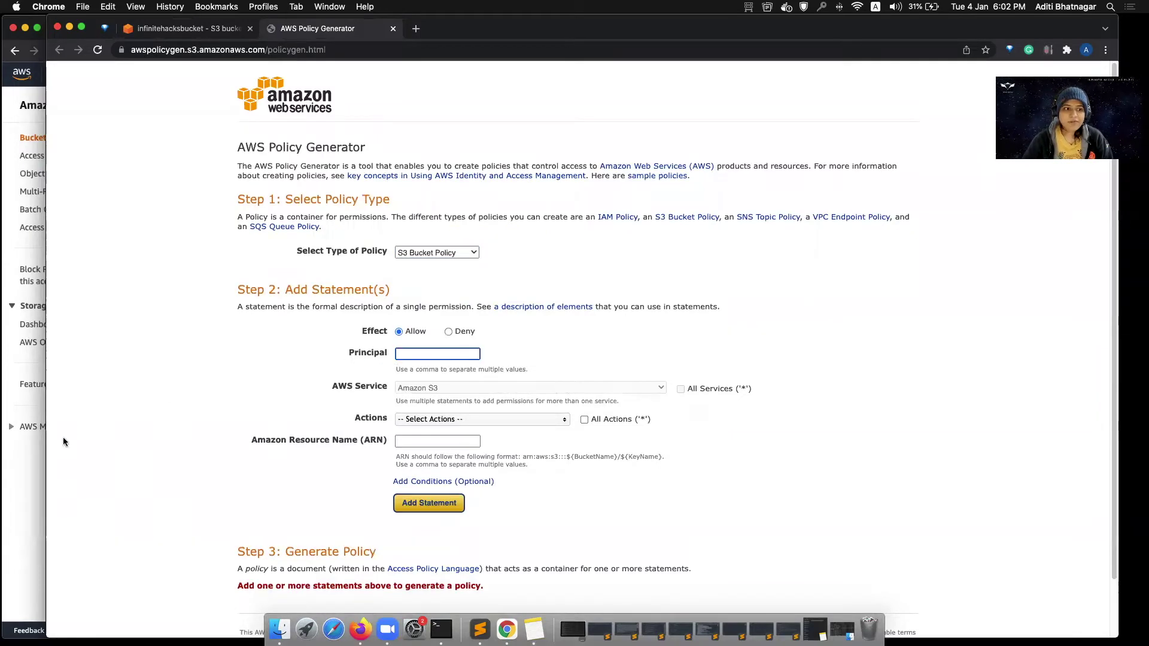
click(22, 497)
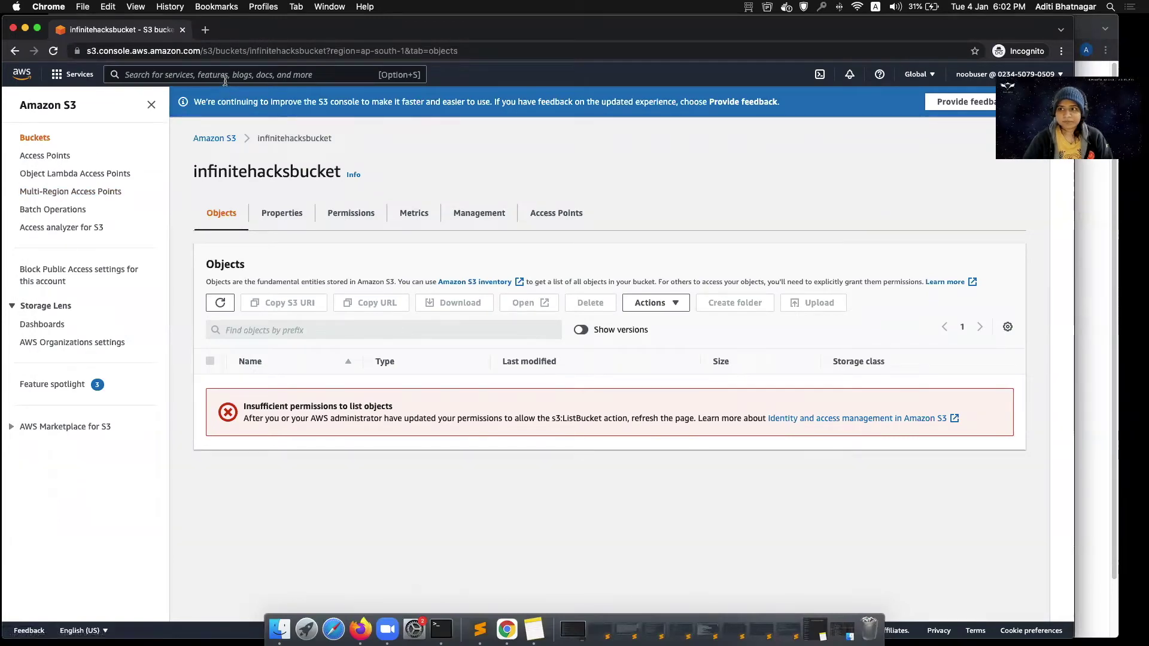
right_click(507, 629)
click(522, 489)
Copy noobuser's ARN from the IAM user details and enter it as the principal of the policy generator statement.
click(178, 30)
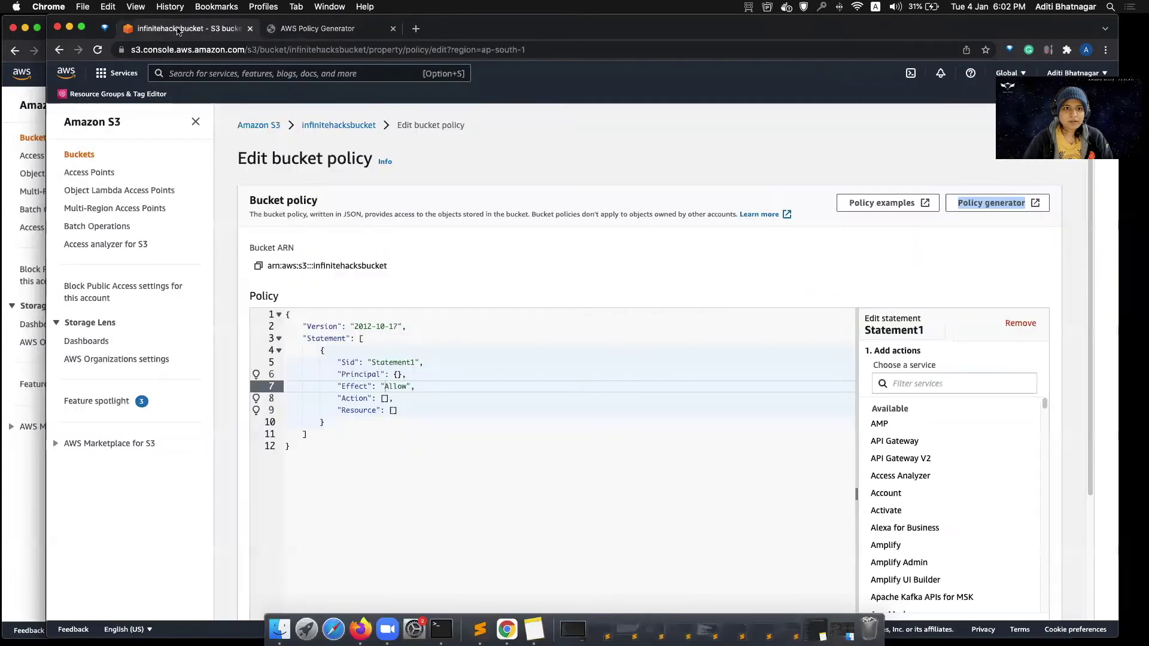
click(291, 73)
text(USERS)
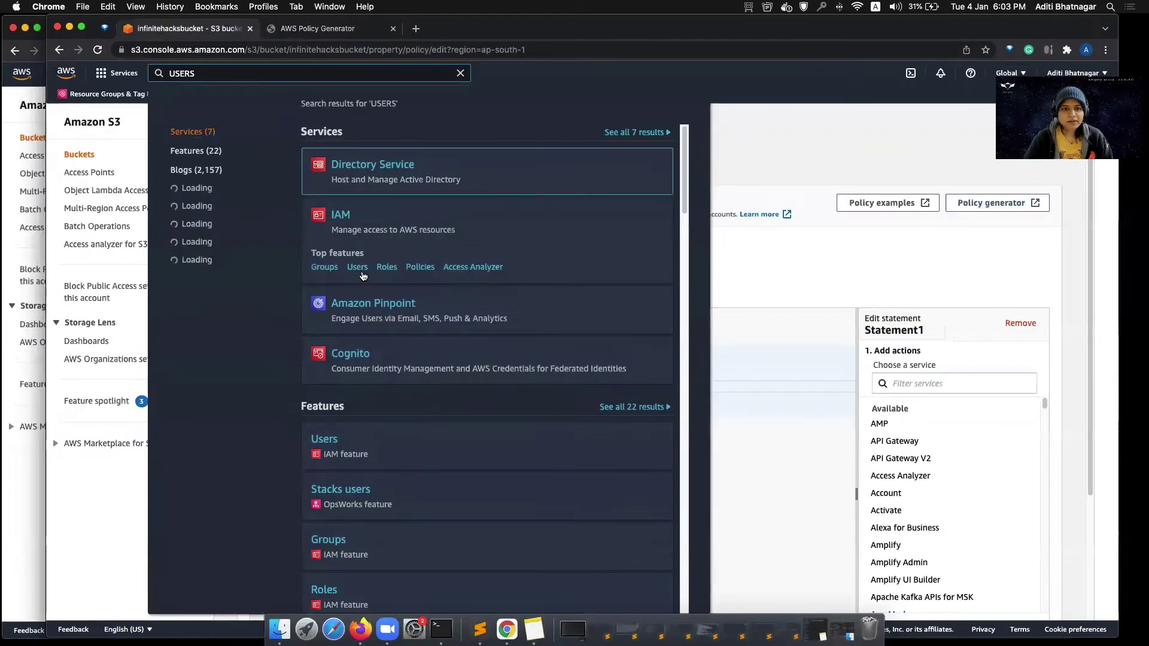
click(357, 268)
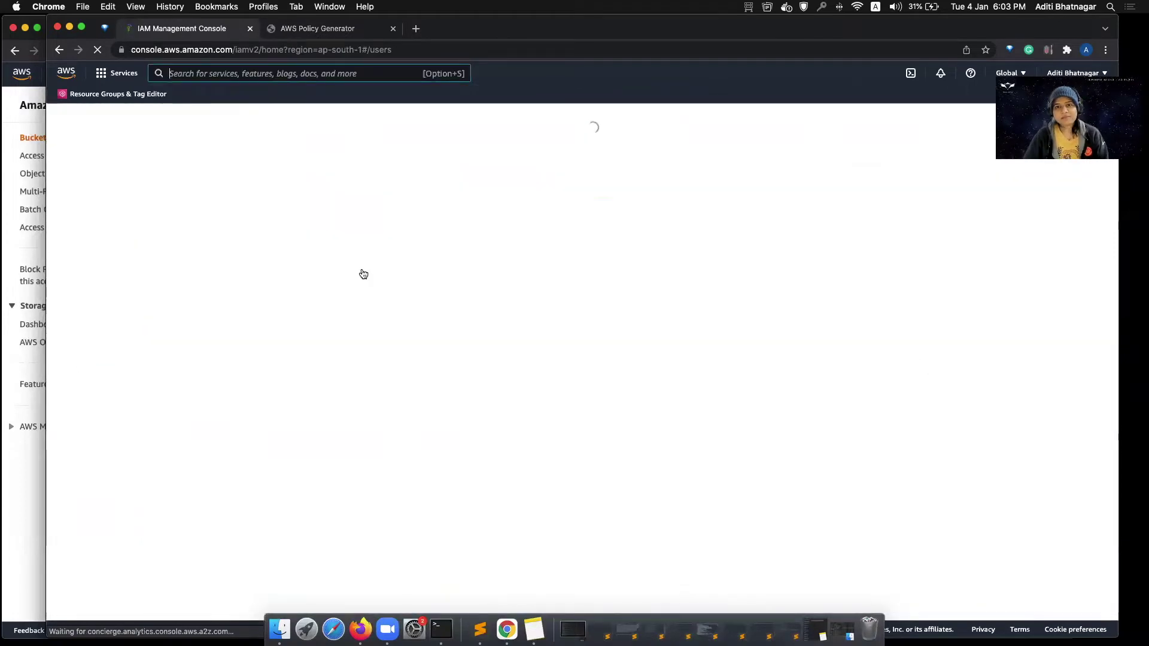
click(299, 296)
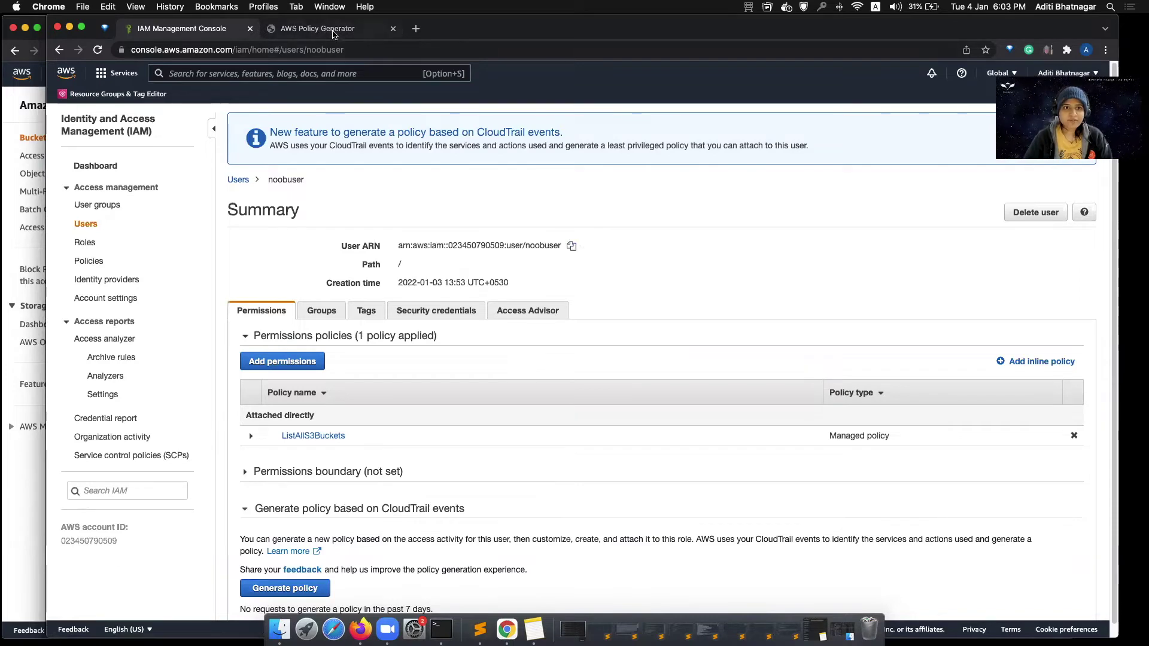
click(333, 31)
key(super+v)
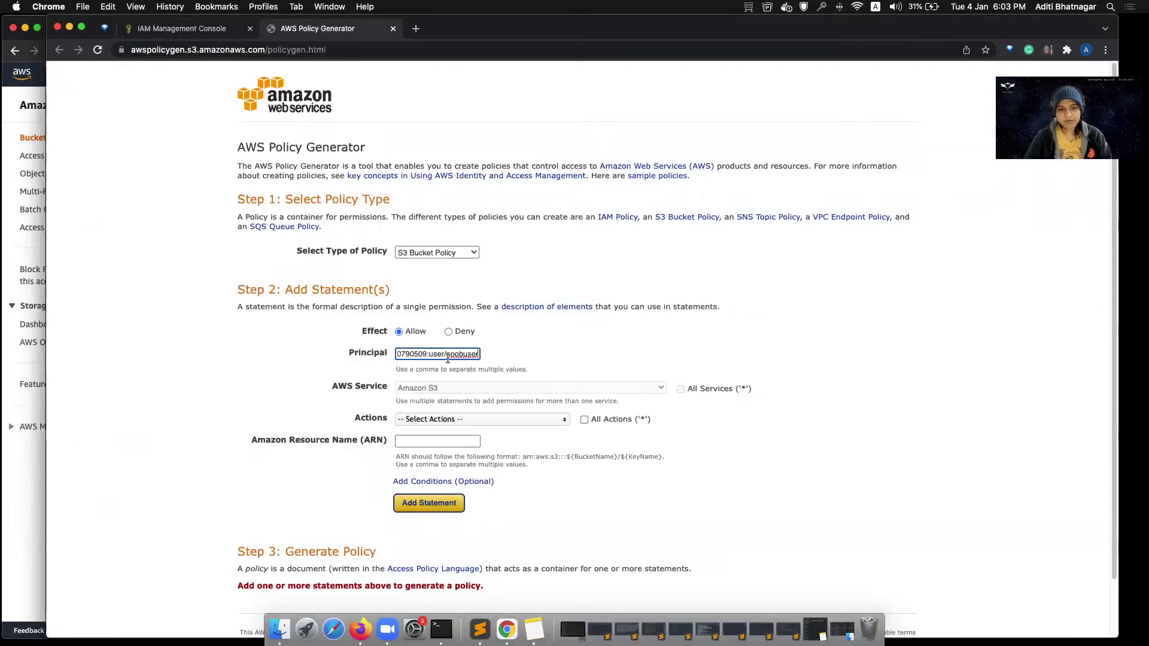
key(Return)
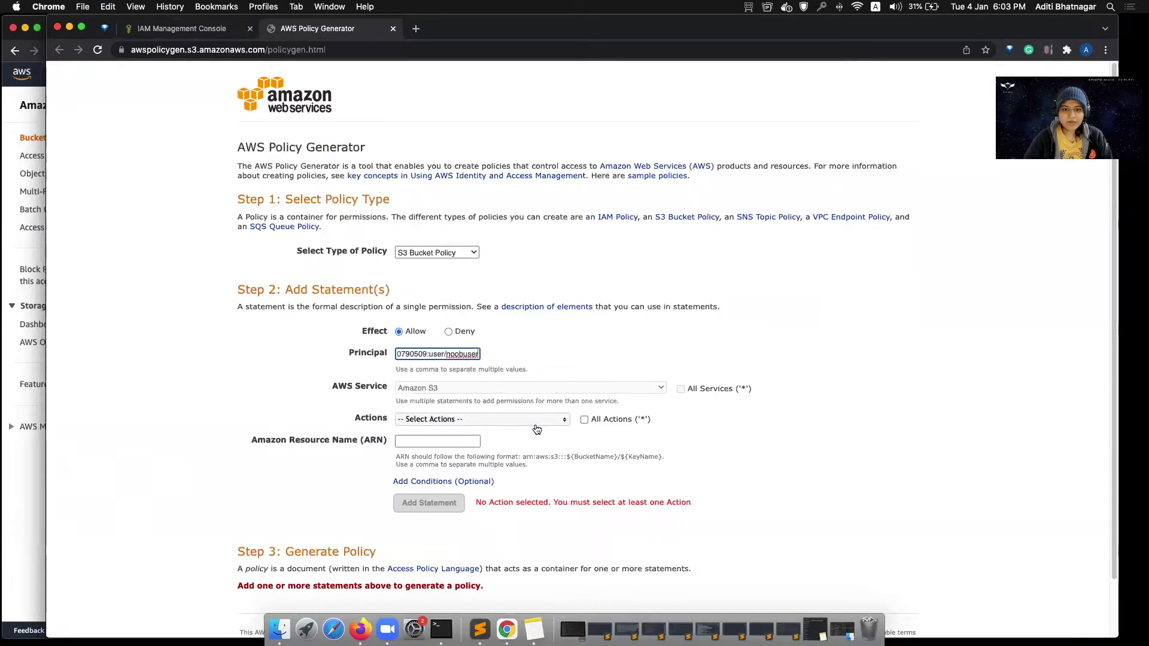
Select GetObject as the action allowed by the policy generator statement.
click(567, 422)
scroll(497, 488, down, 5)
scroll(478, 443, down, 8)
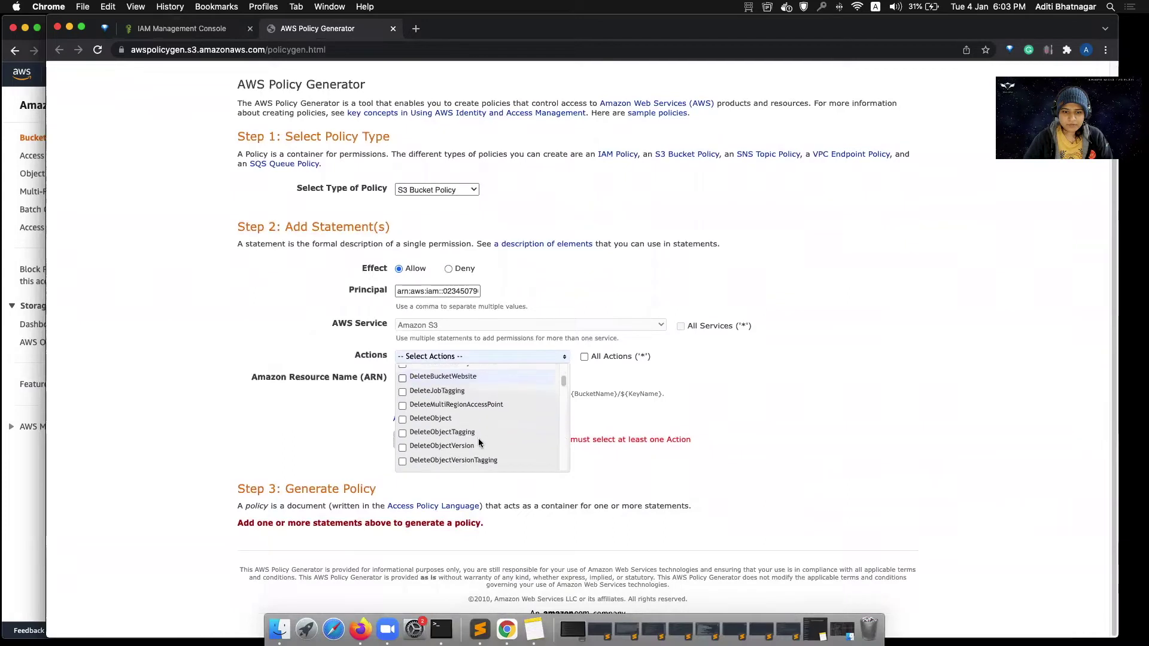
scroll(478, 442, down, 8)
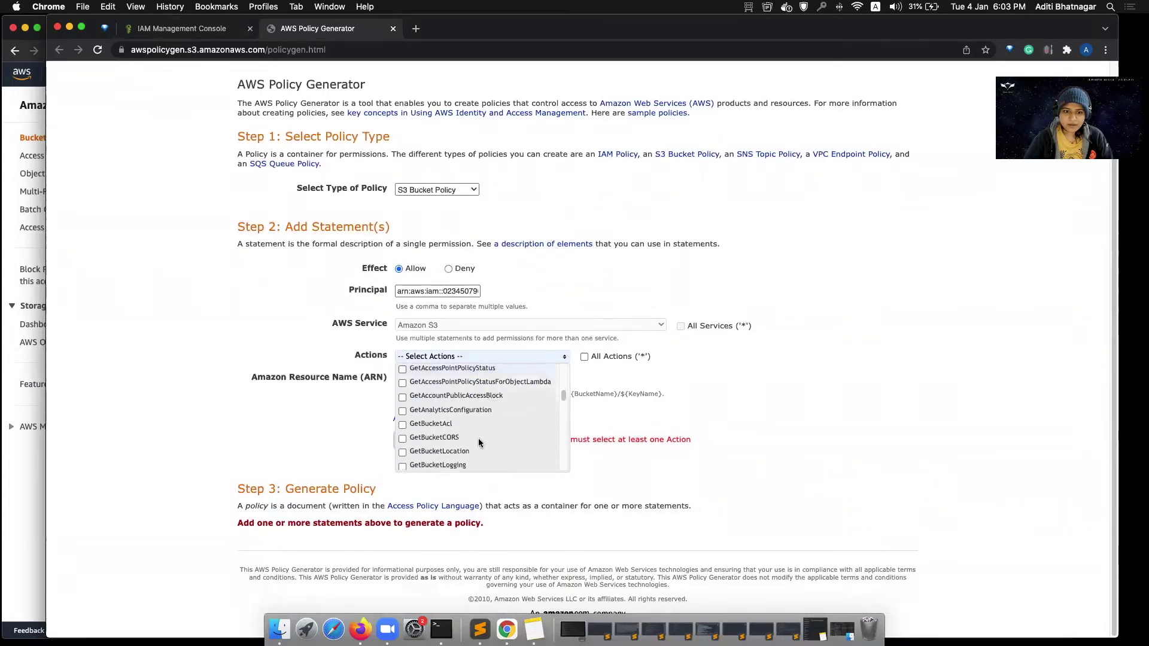
scroll(478, 441, down, 8)
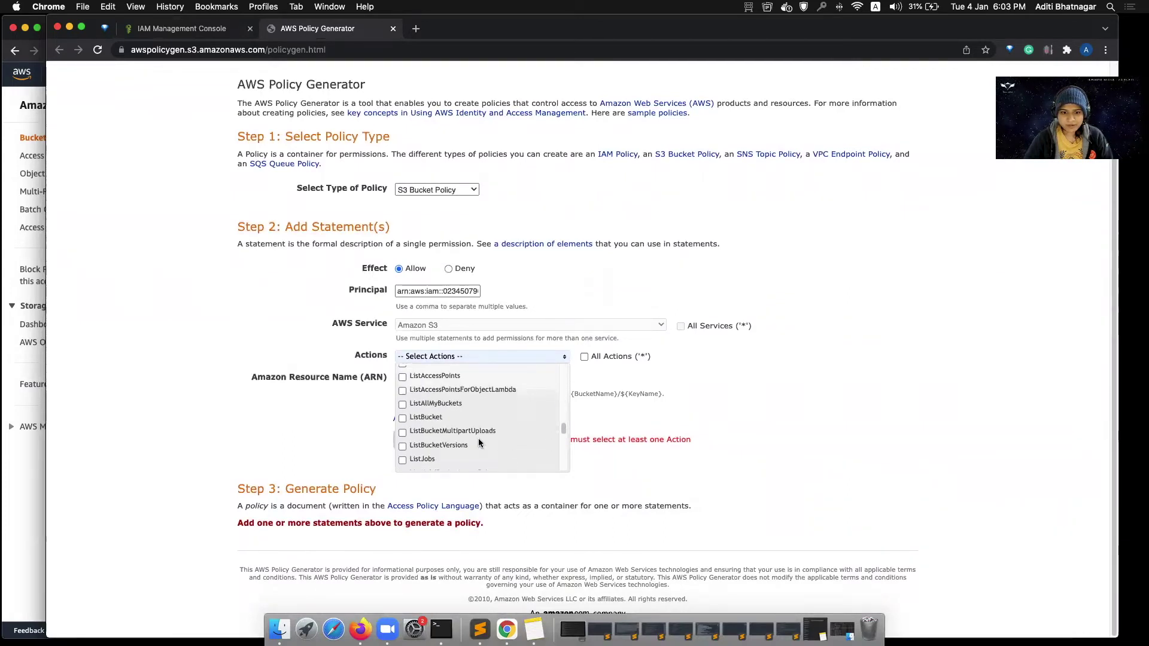
scroll(479, 440, up, 3)
scroll(477, 440, up, 3)
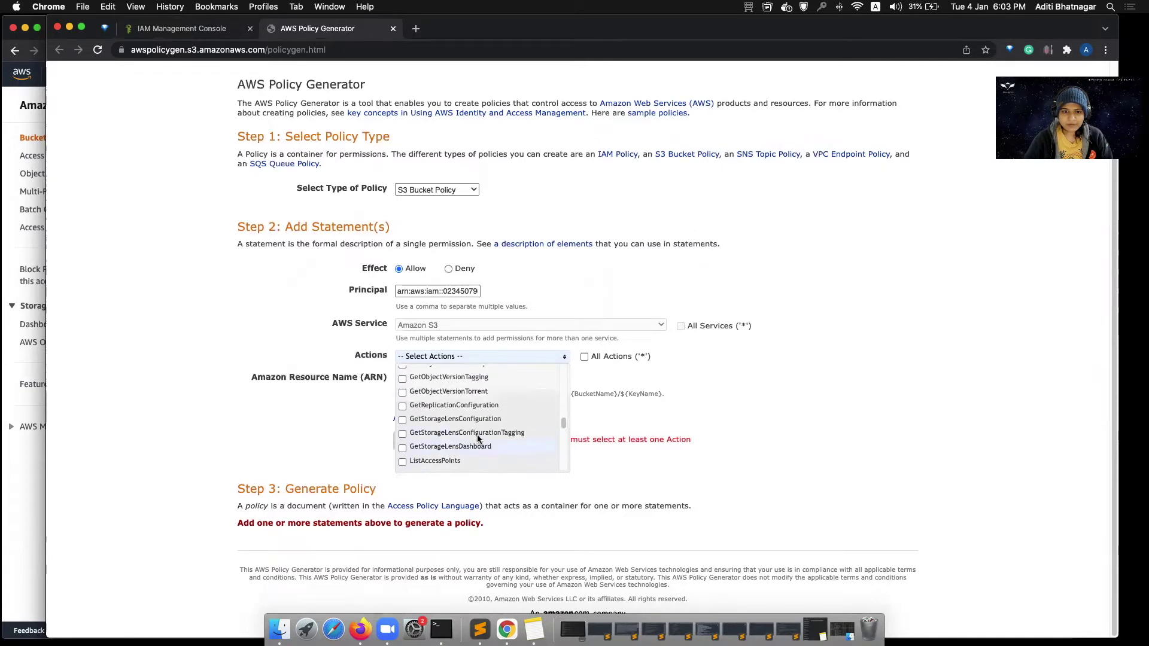
scroll(477, 440, up, 4)
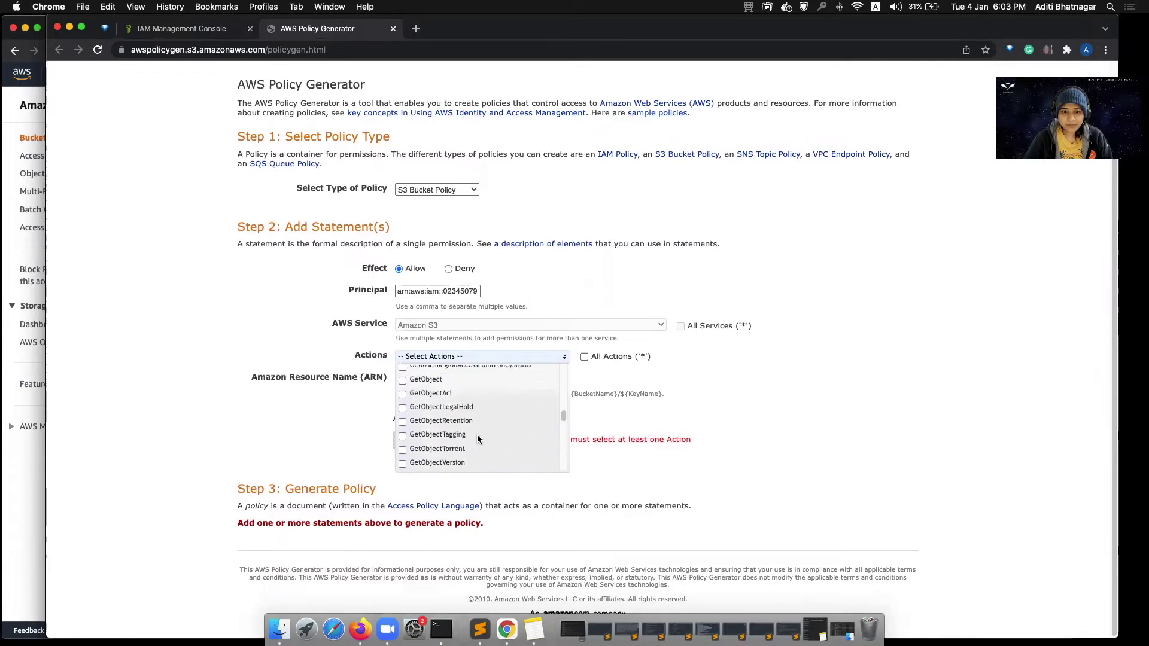
scroll(477, 438, down, 1)
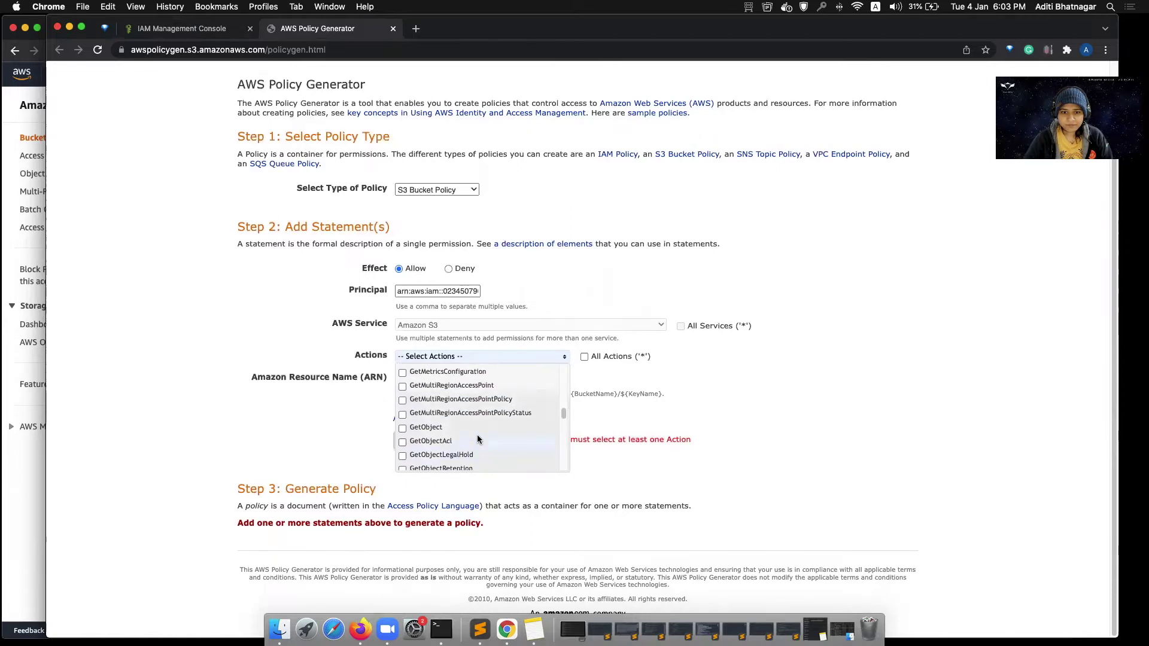
scroll(434, 423, down, 12)
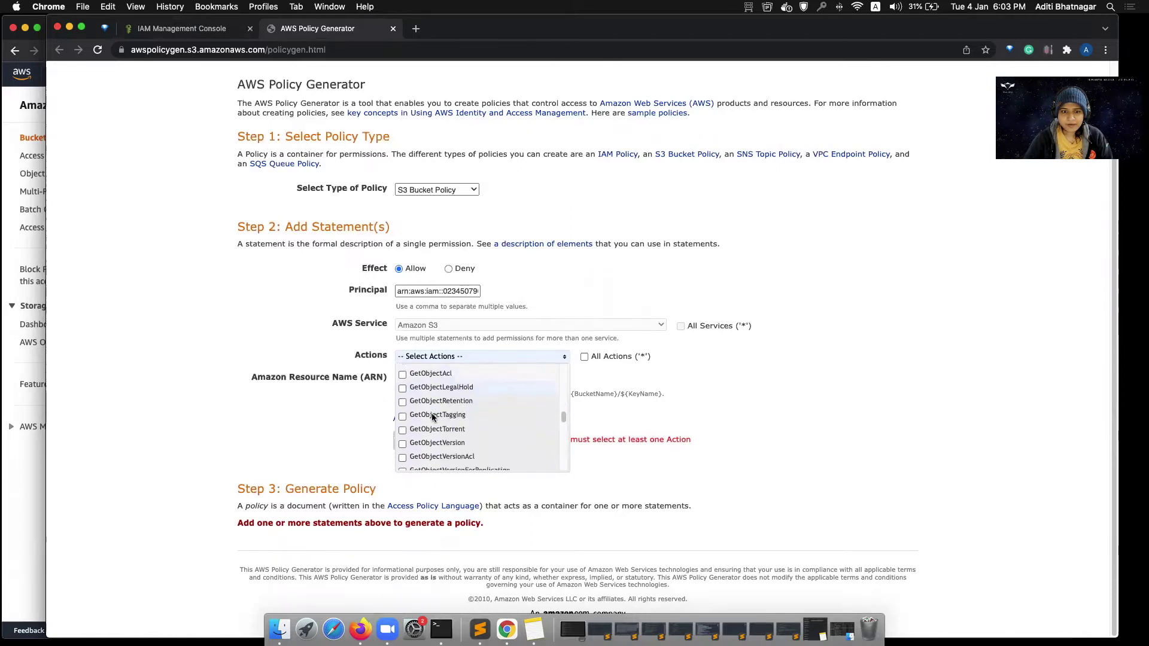
scroll(434, 418, down, 5)
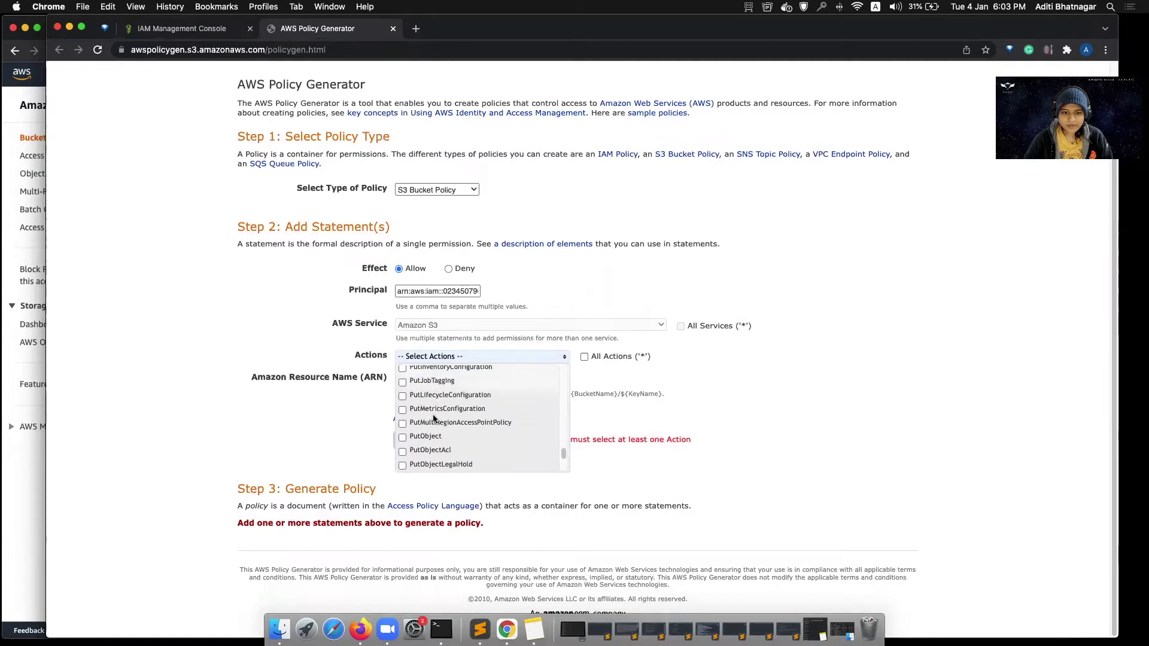
scroll(432, 416, up, 16)
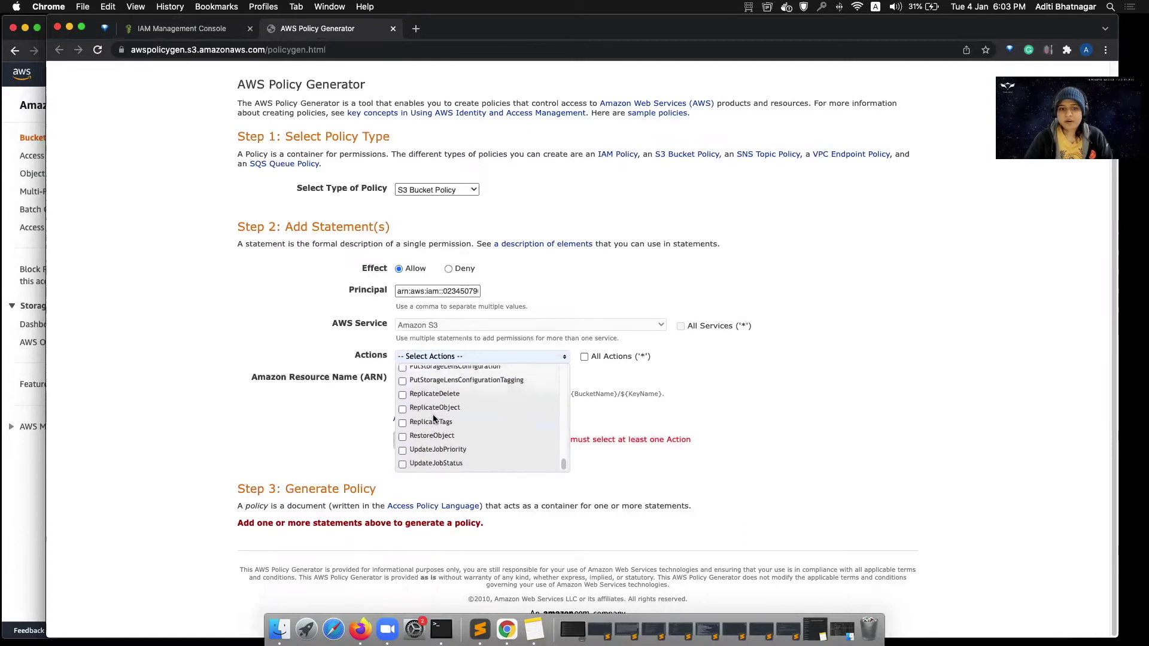
scroll(431, 419, up, 10)
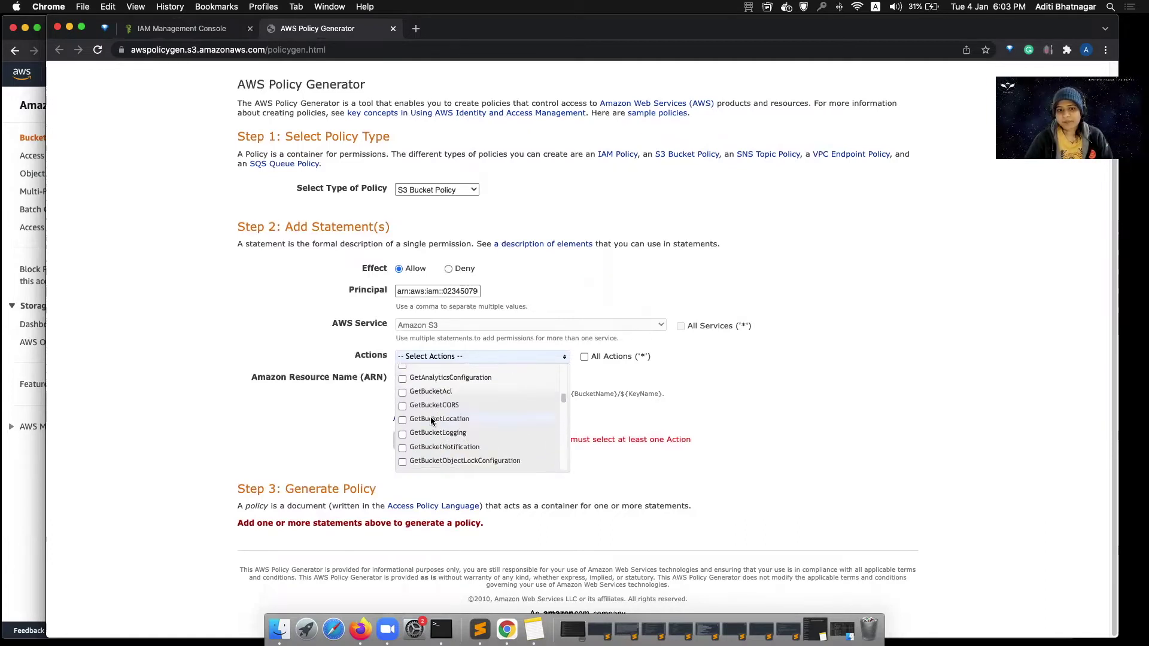
scroll(431, 420, down, 5)
scroll(431, 421, down, 1)
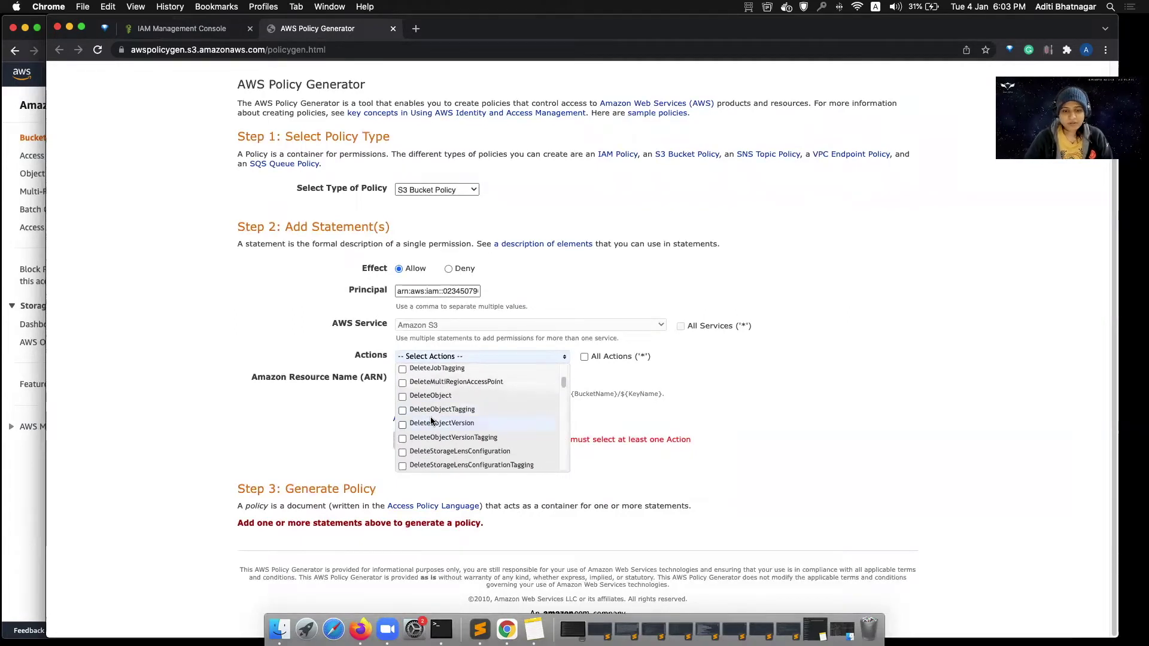
scroll(431, 420, down, 5)
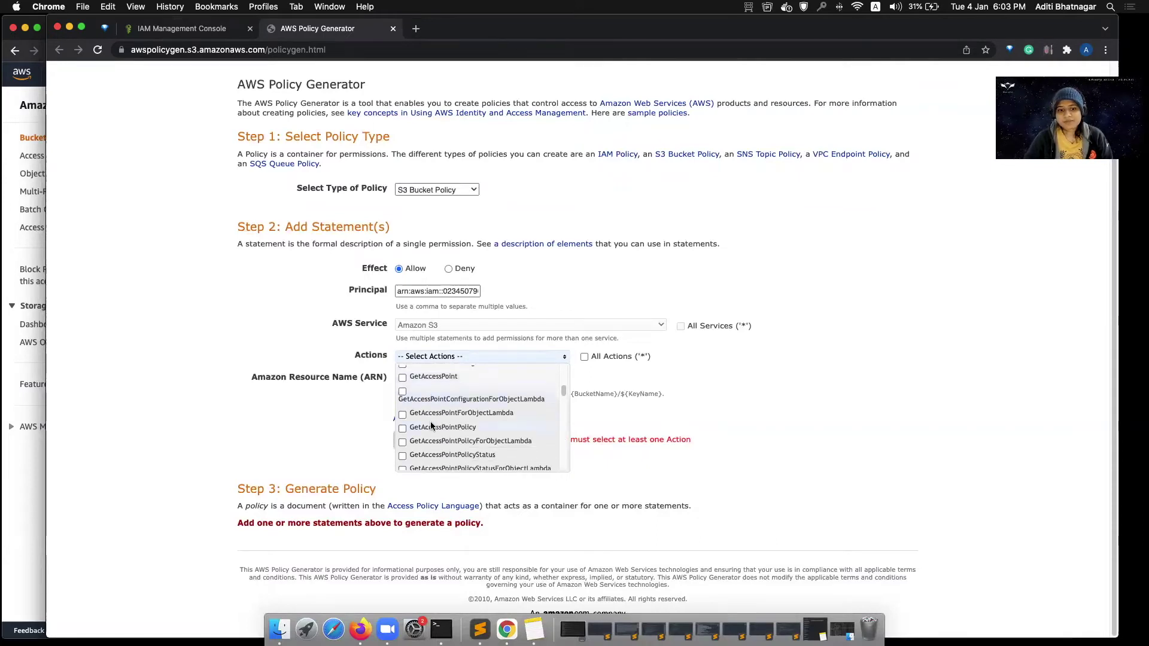
scroll(430, 423, down, 5)
scroll(436, 442, down, 5)
scroll(437, 440, down, 5)
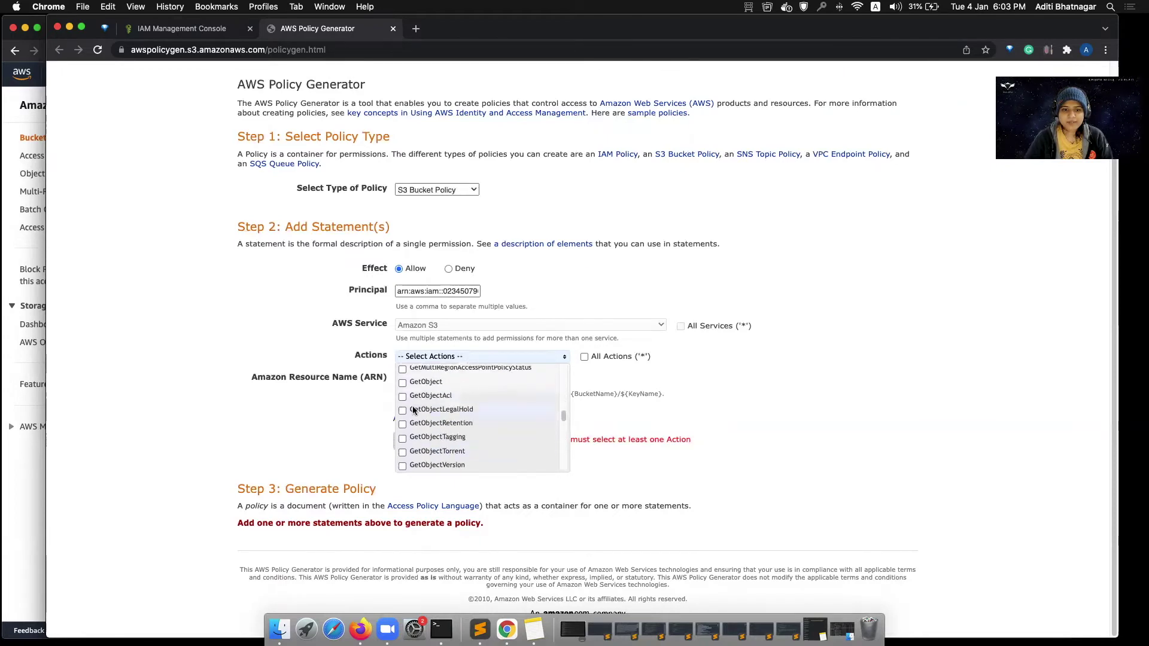
click(402, 383)
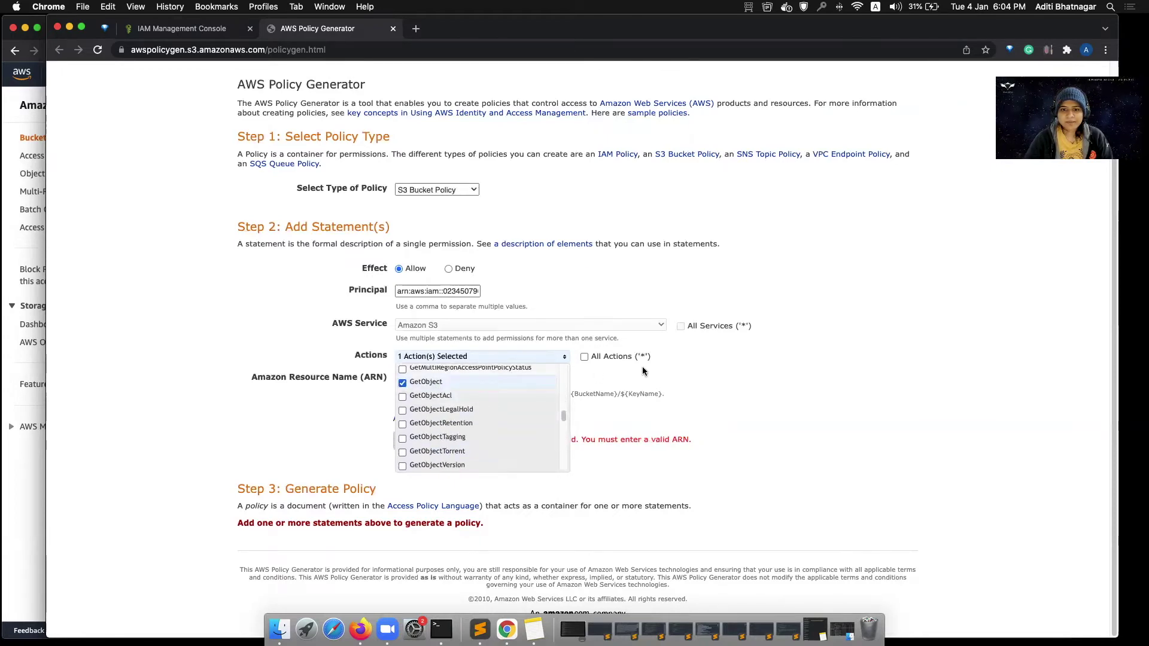
click(669, 367)
Copy infinitehacksbucket's ARN from the S3 bucket list and enter it as the statement's Amazon Resource Name.
click(457, 381)
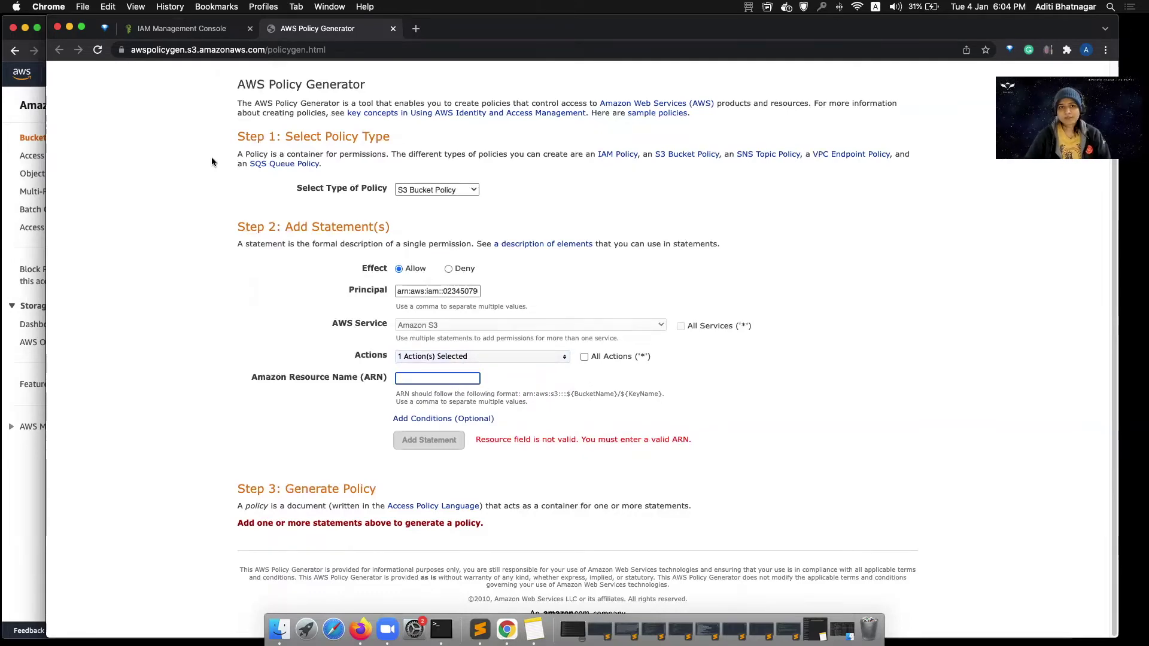
click(181, 29)
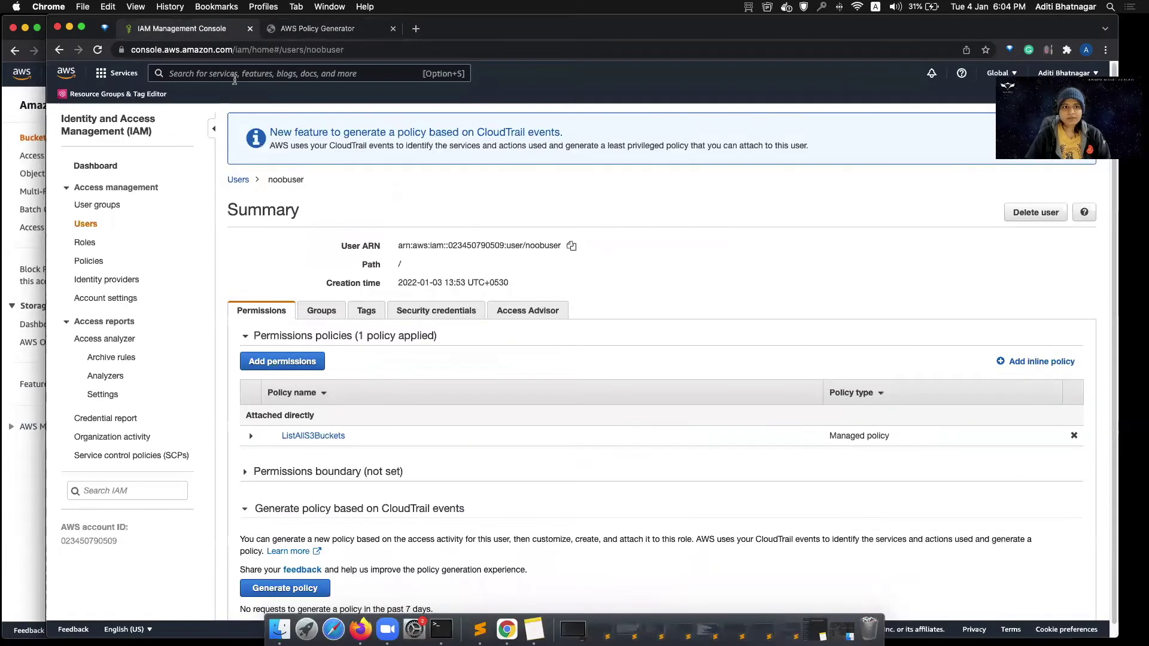
text(S3)
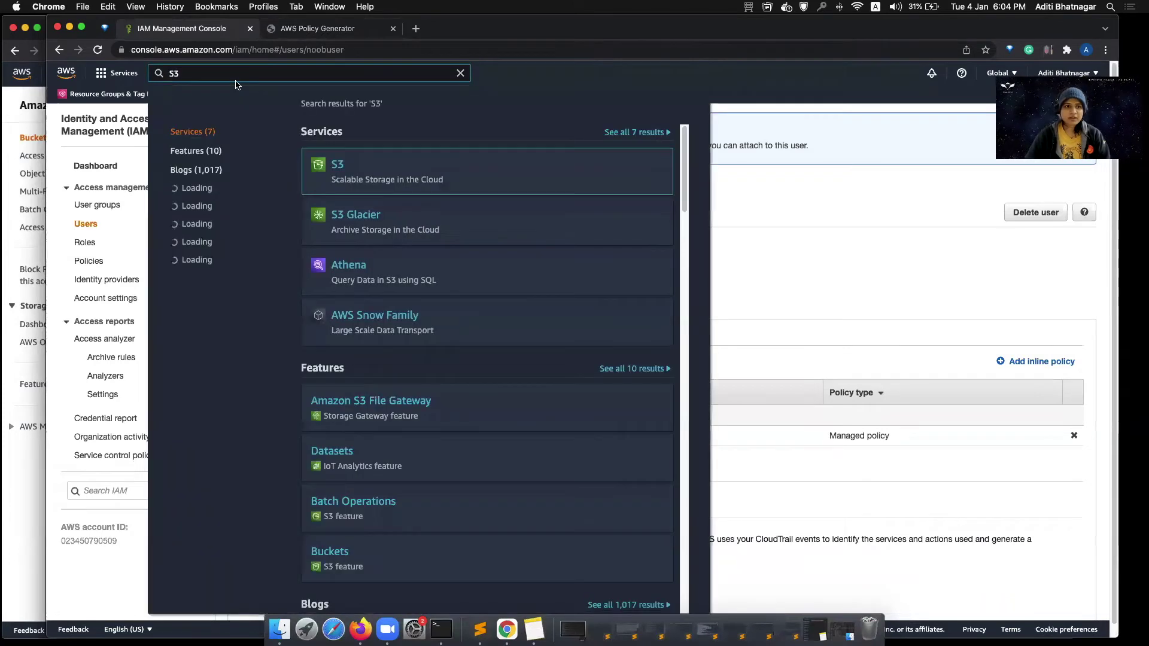
click(326, 171)
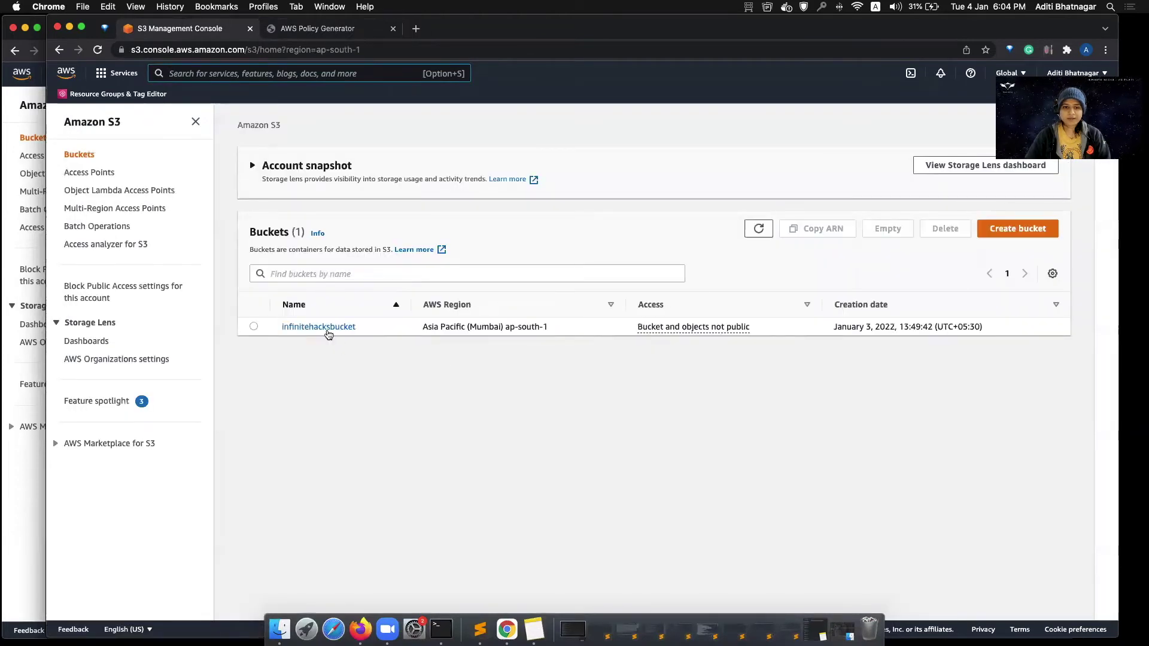
click(328, 331)
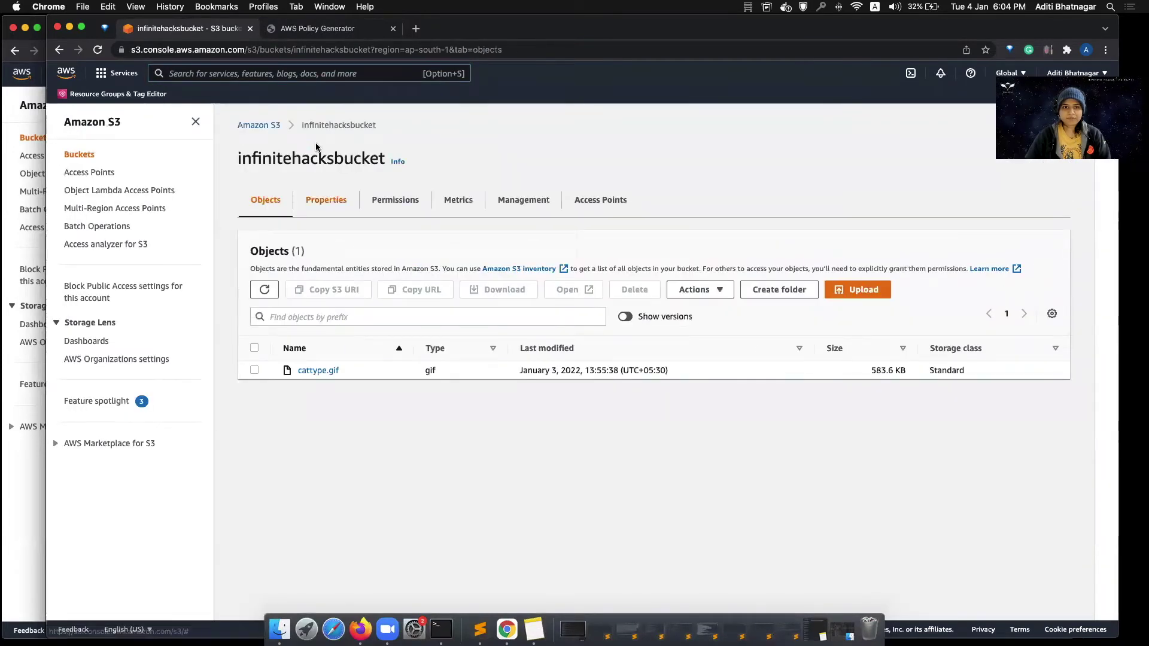
click(277, 126)
click(255, 327)
click(821, 228)
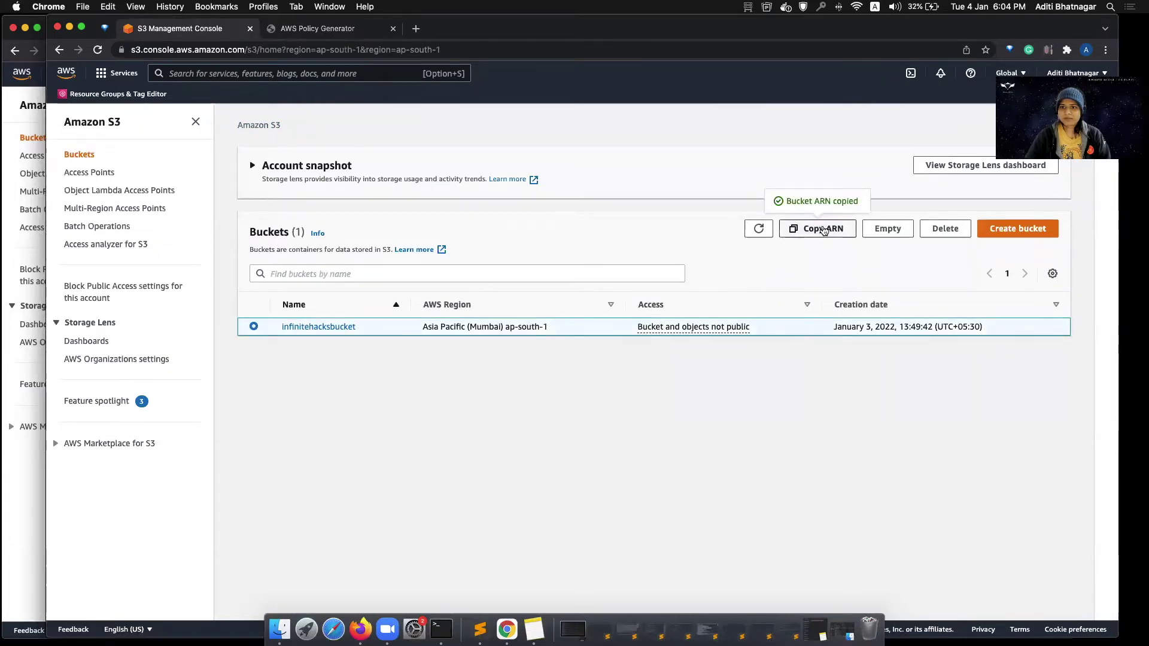
click(323, 29)
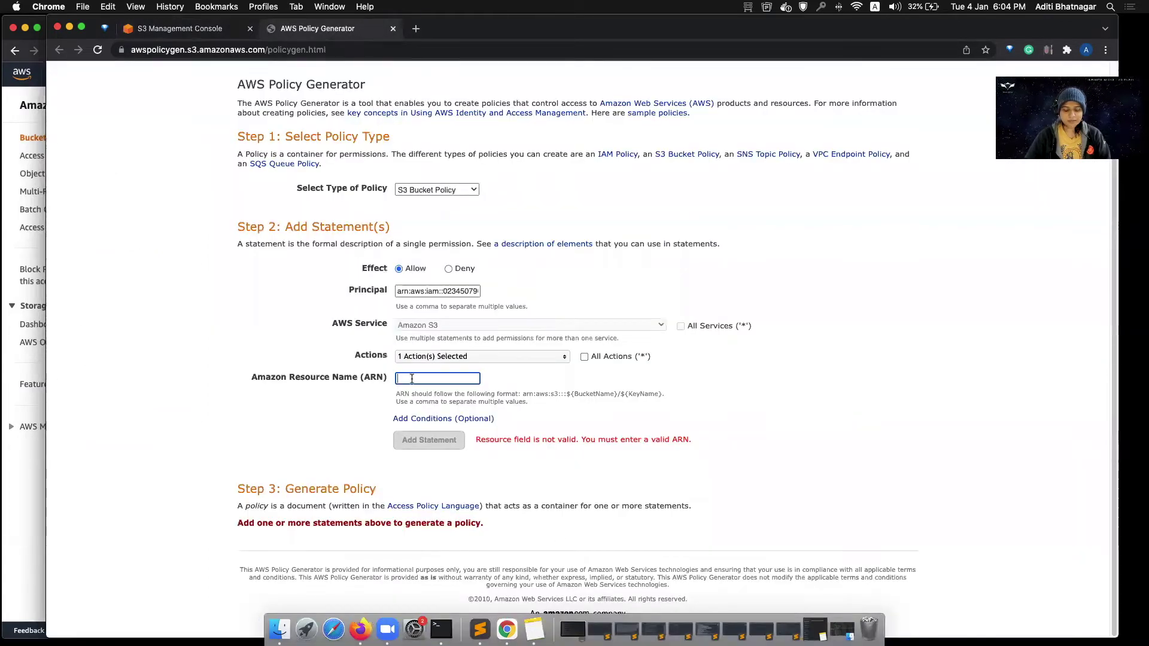
key(super+v)
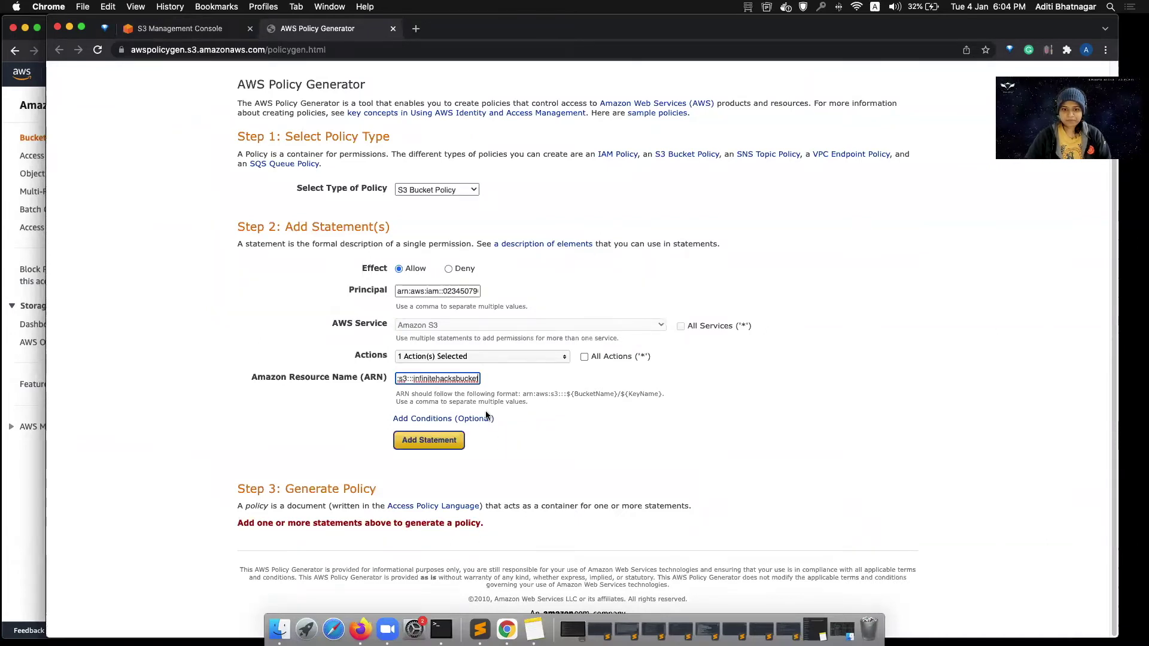
Add the statement, generate the policy, and copy the whole policy JSON document.
click(459, 439)
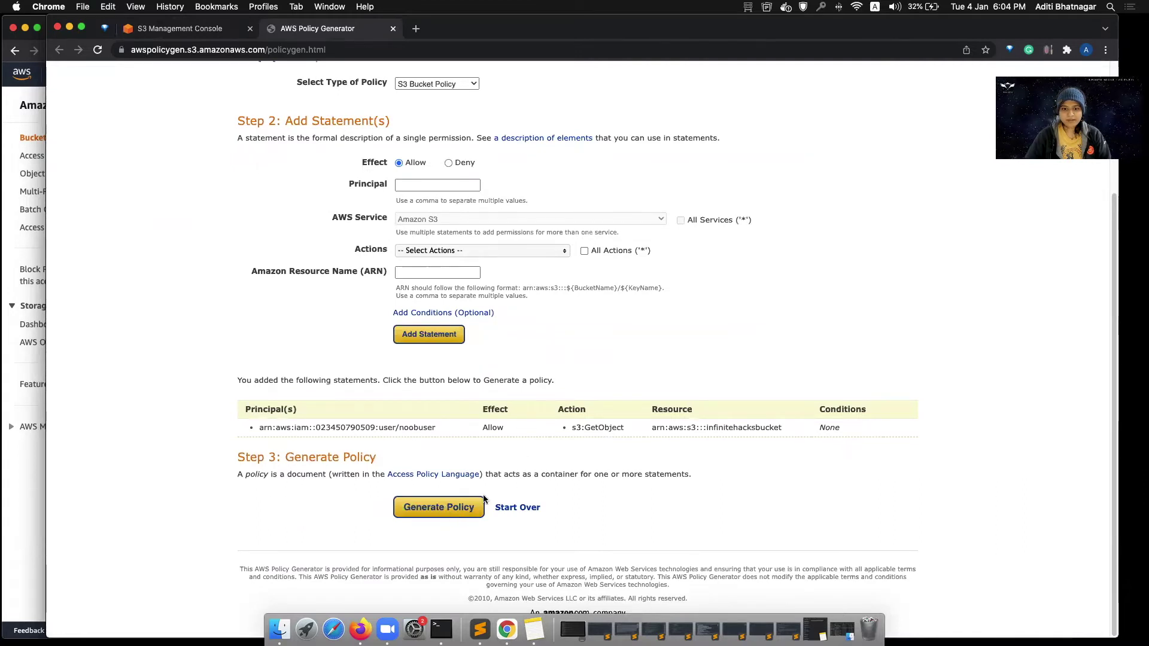
click(455, 510)
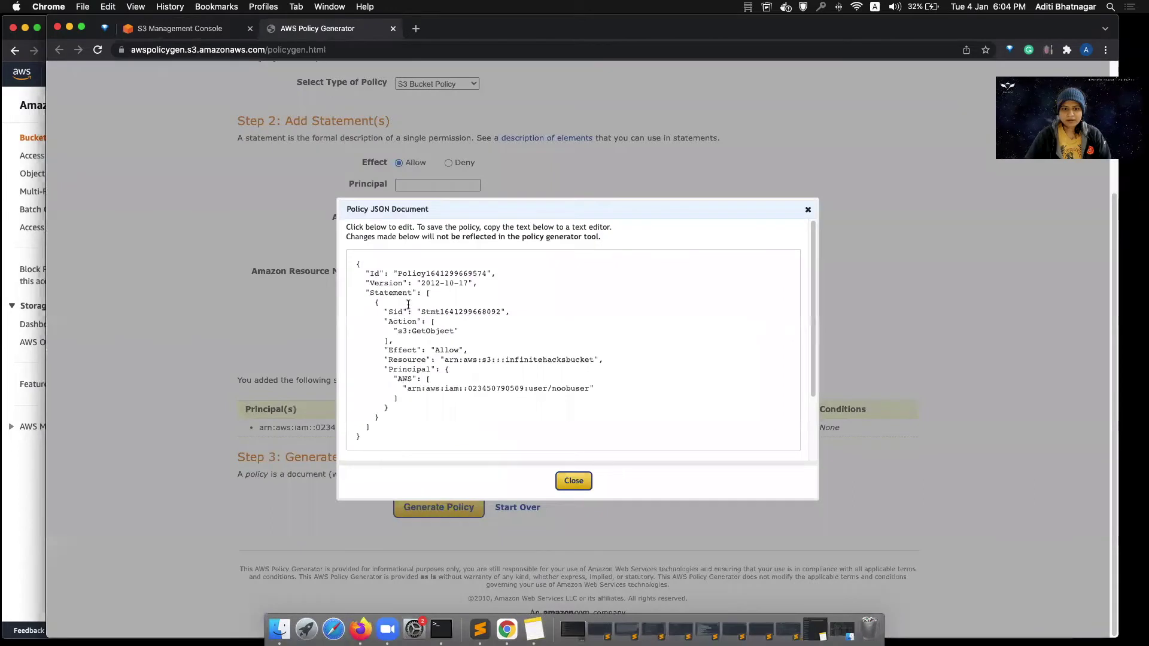
drag(380, 446, 352, 265)
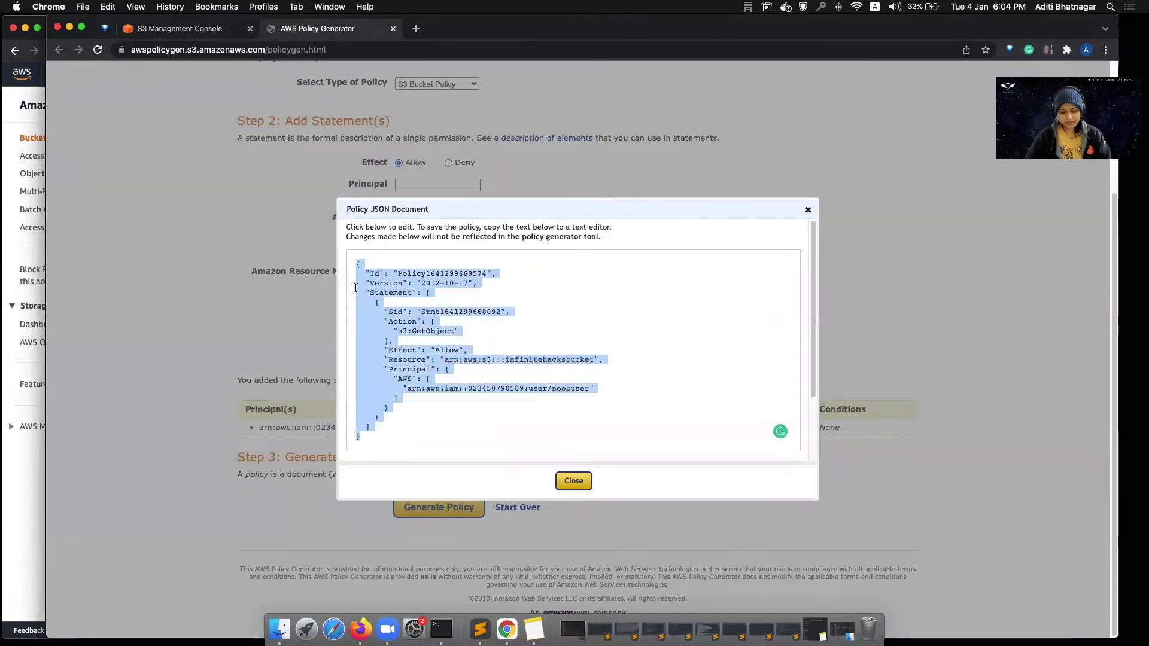
Return to the S3 console and open infinitehacksbucket's bucket policy for editing from its permissions.
click(185, 32)
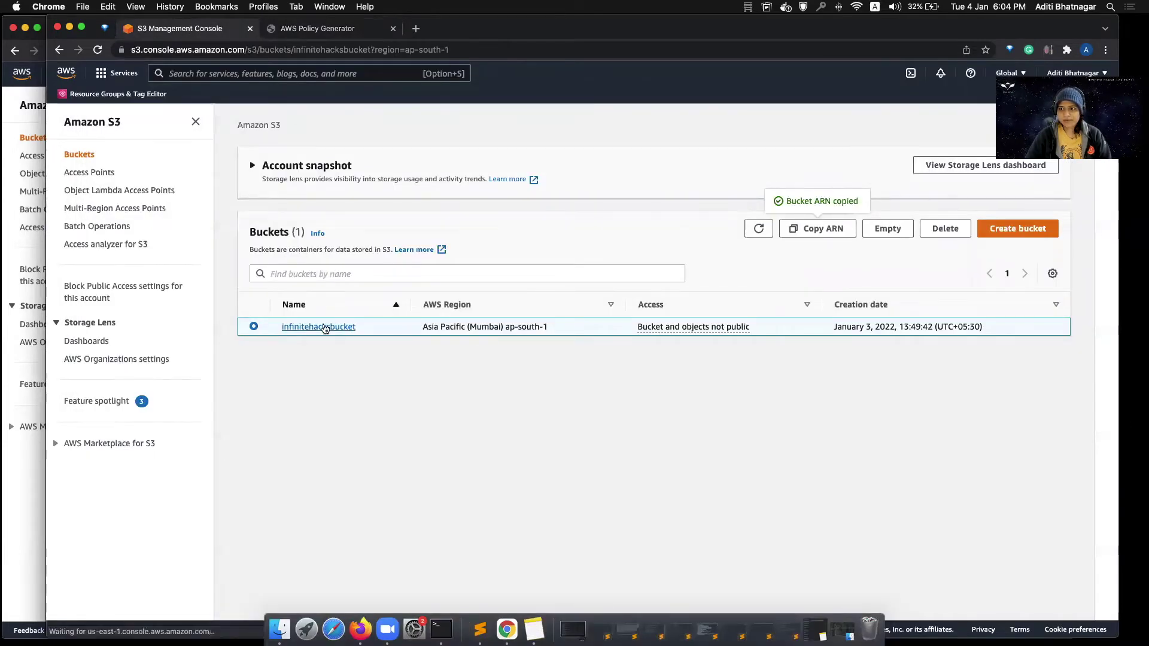
click(325, 328)
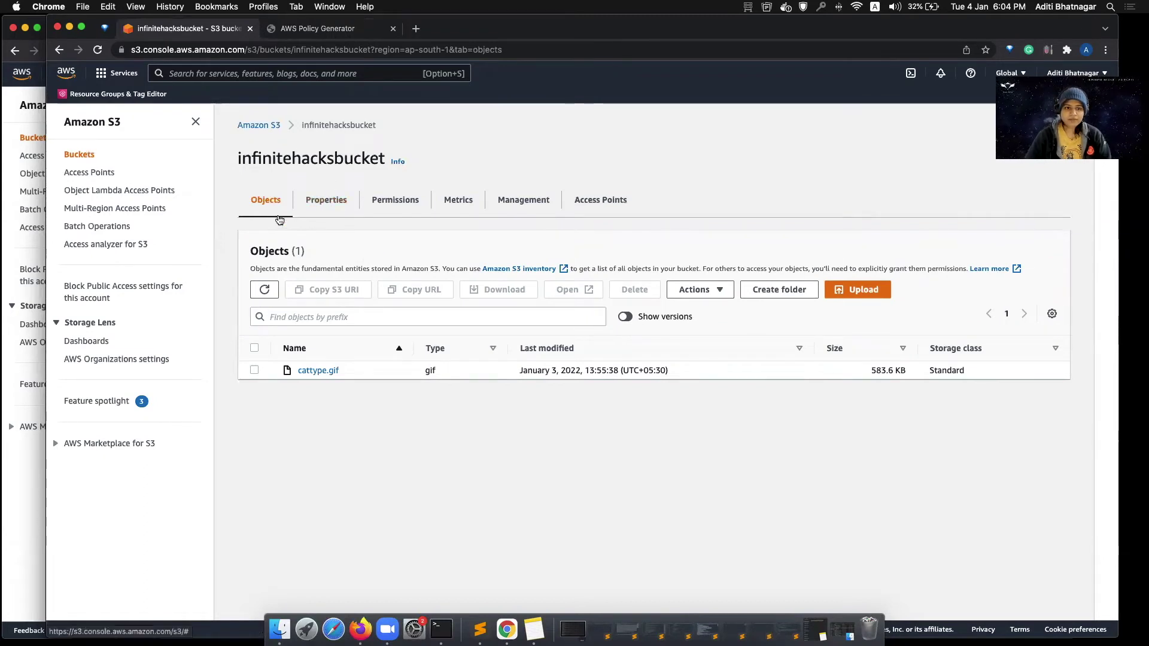
click(245, 125)
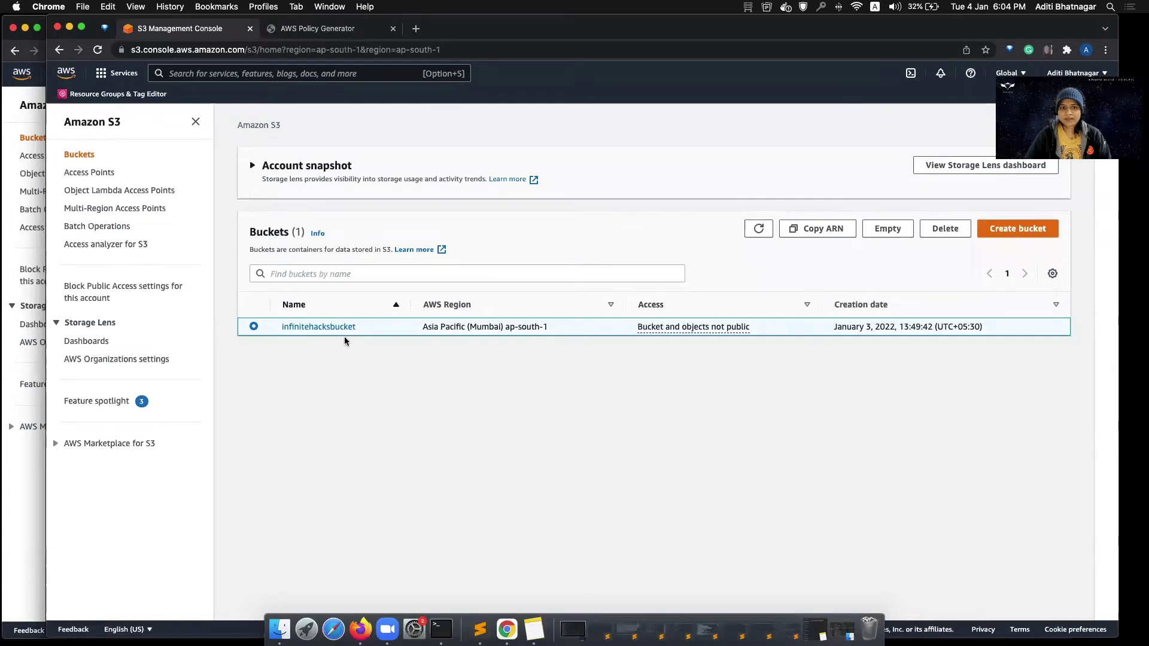
click(329, 327)
click(397, 203)
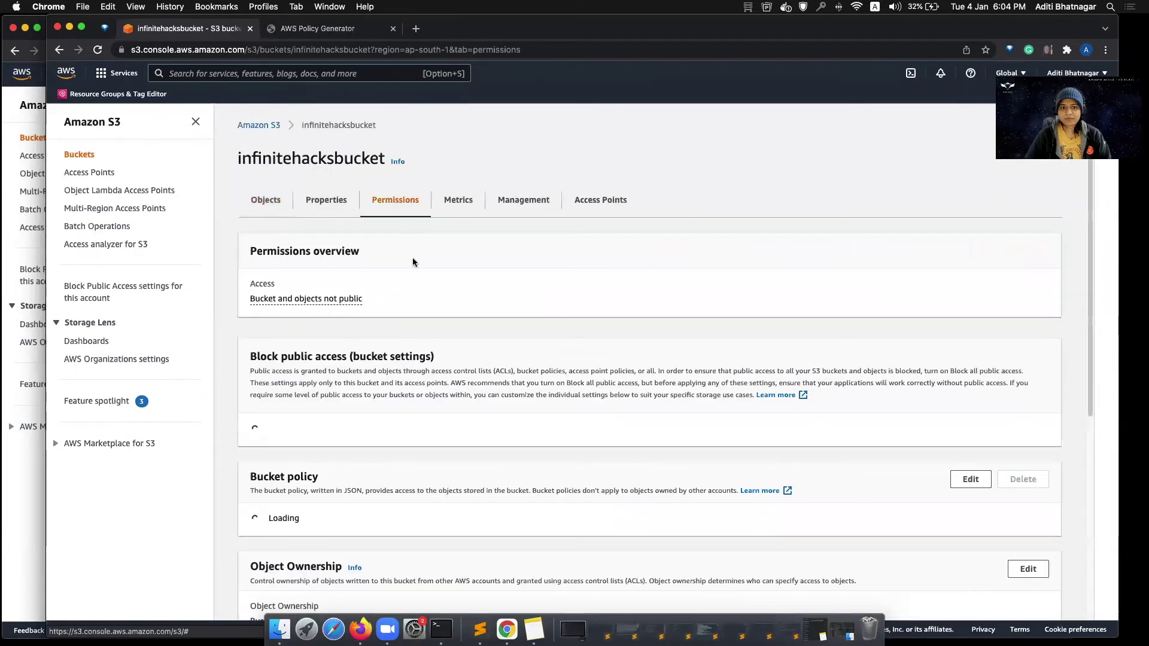
scroll(487, 497, down, 5)
scroll(492, 504, up, 1)
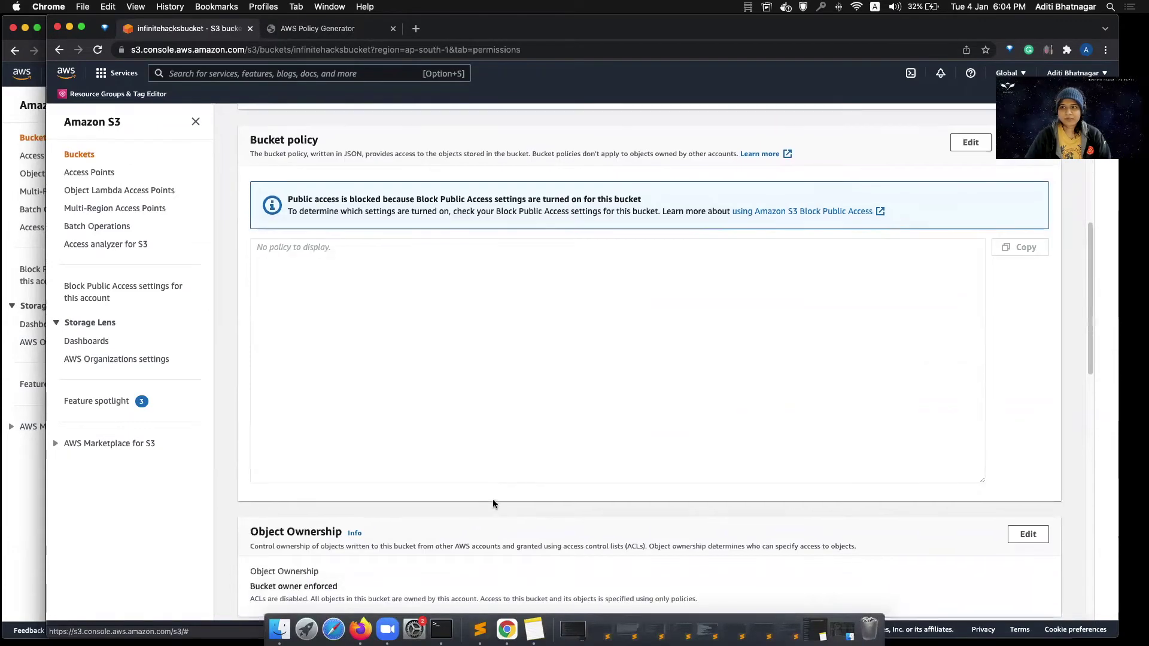
click(970, 143)
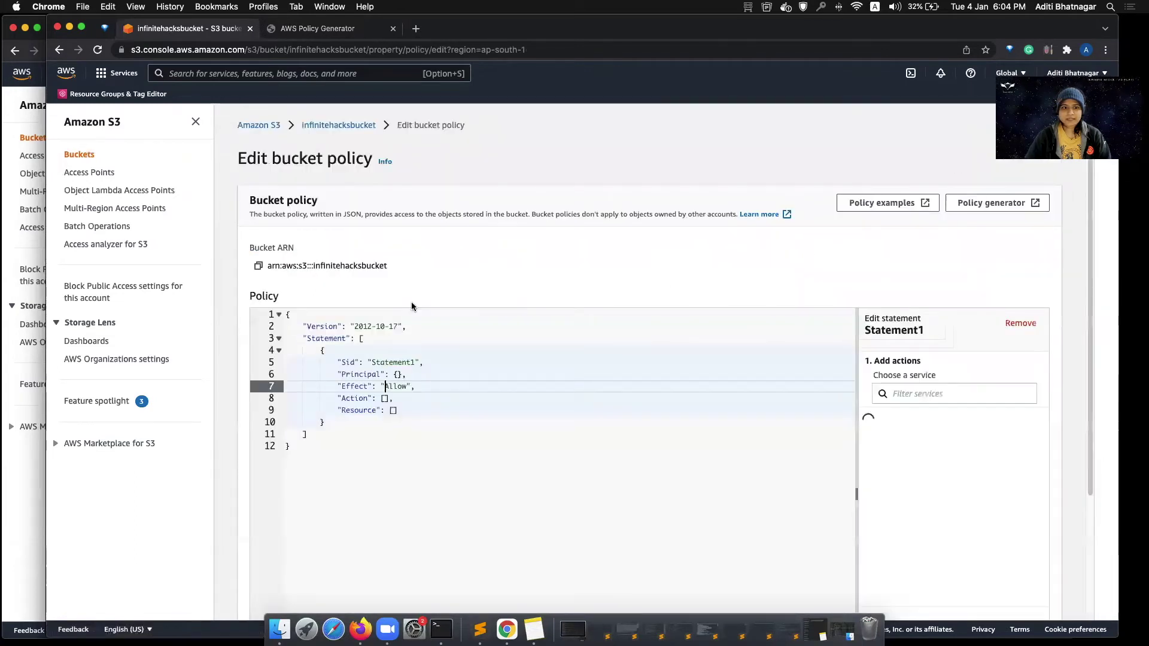
Replace the template bucket policy with the generated policy JSON and try to save the changes.
drag(417, 450, 274, 313)
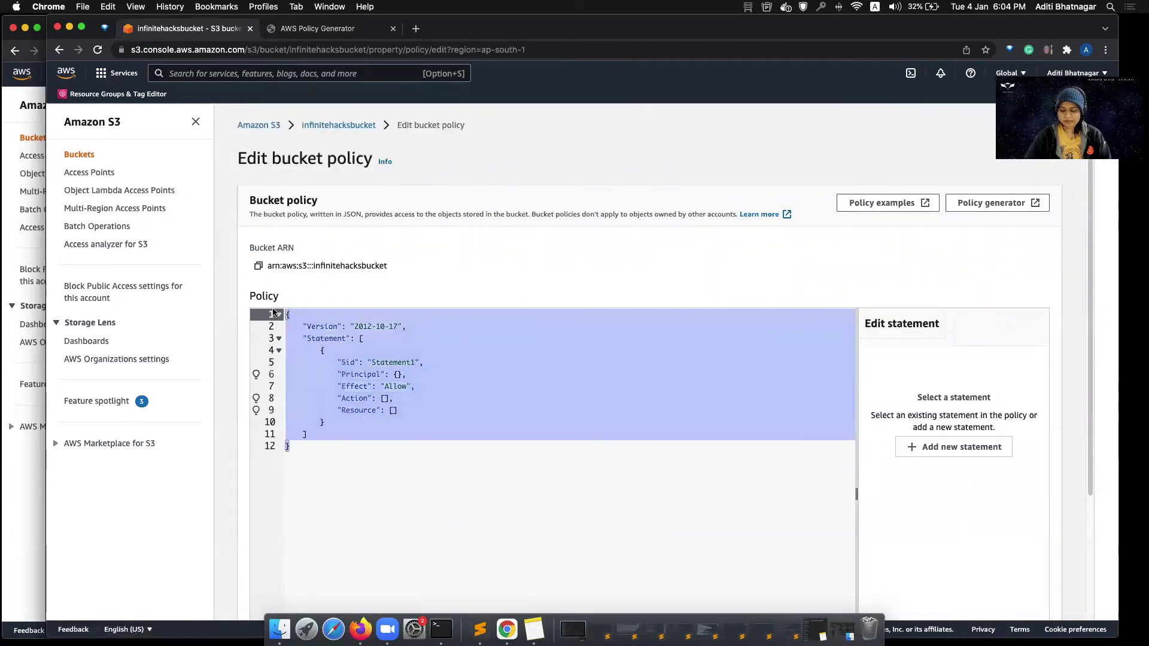
key(BackSpace)
key(super+v)
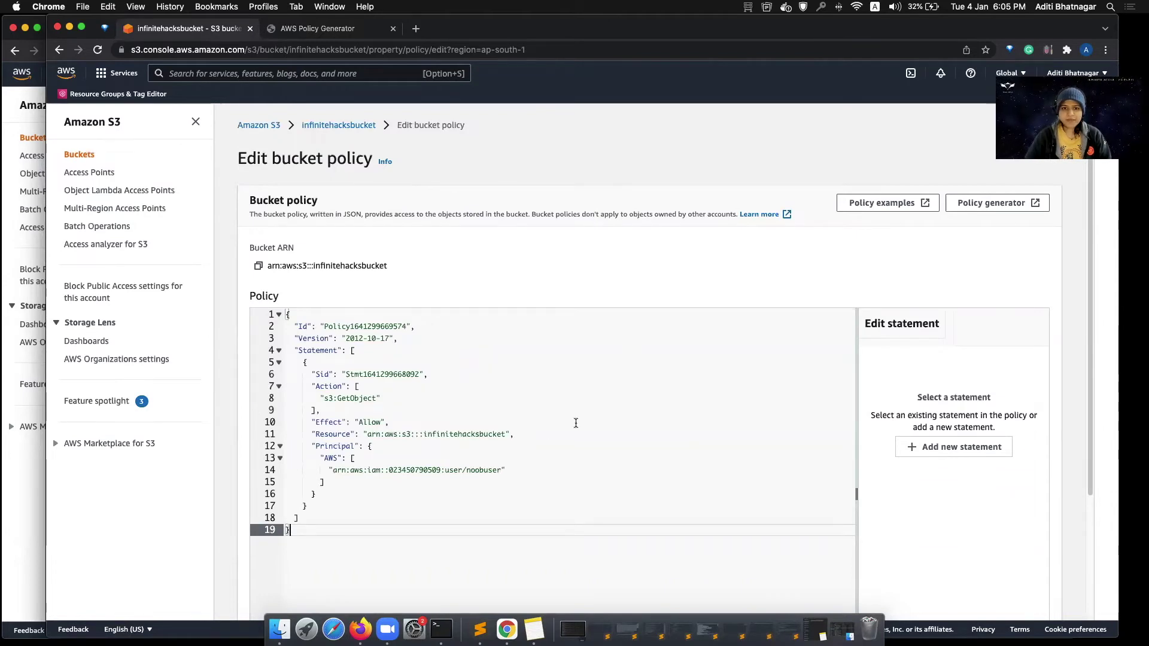
scroll(683, 223, down, 3)
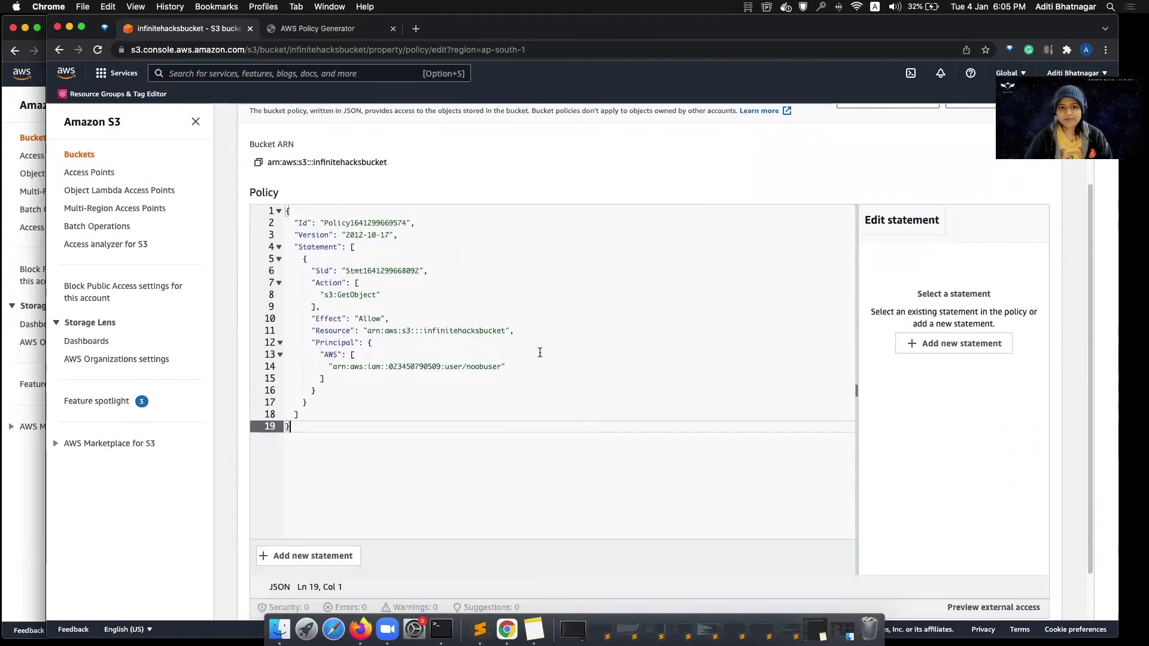
scroll(513, 401, down, 2)
click(1011, 599)
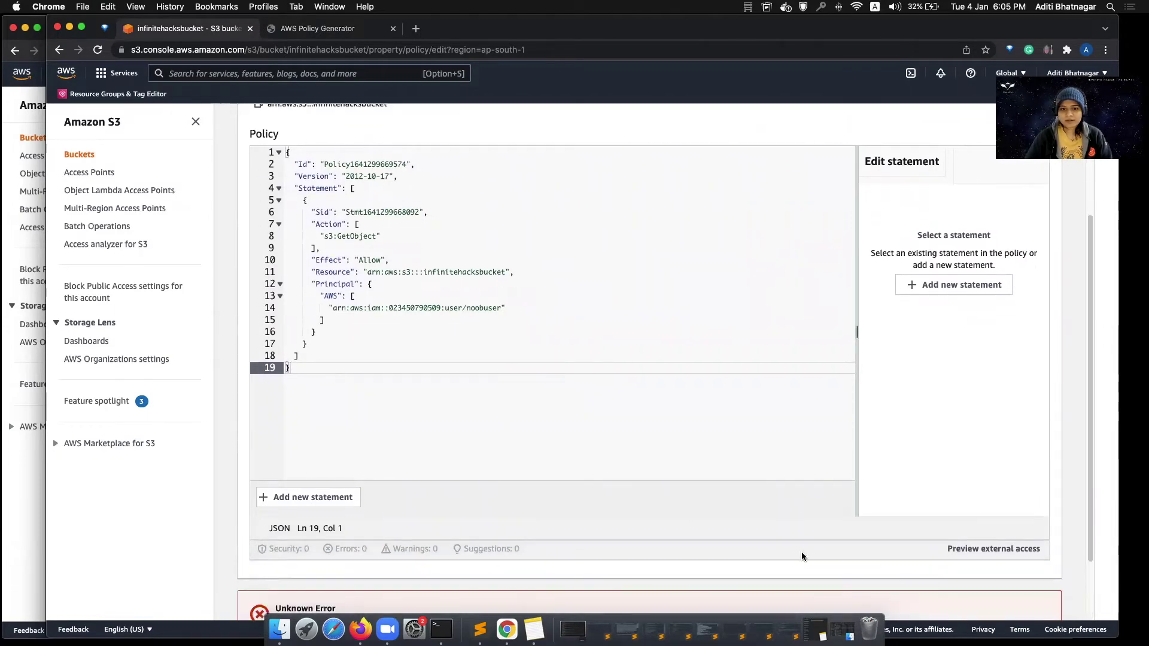
Expand the API response under the save error to read its details.
scroll(677, 518, down, 3)
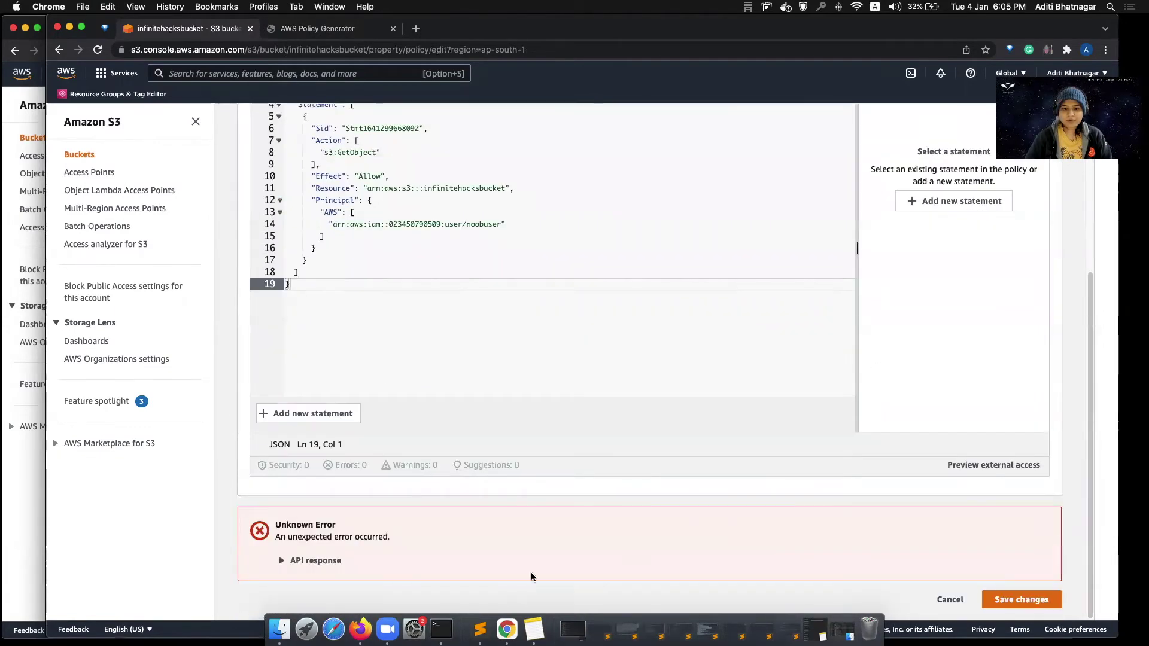
click(297, 562)
scroll(335, 572, down, 1)
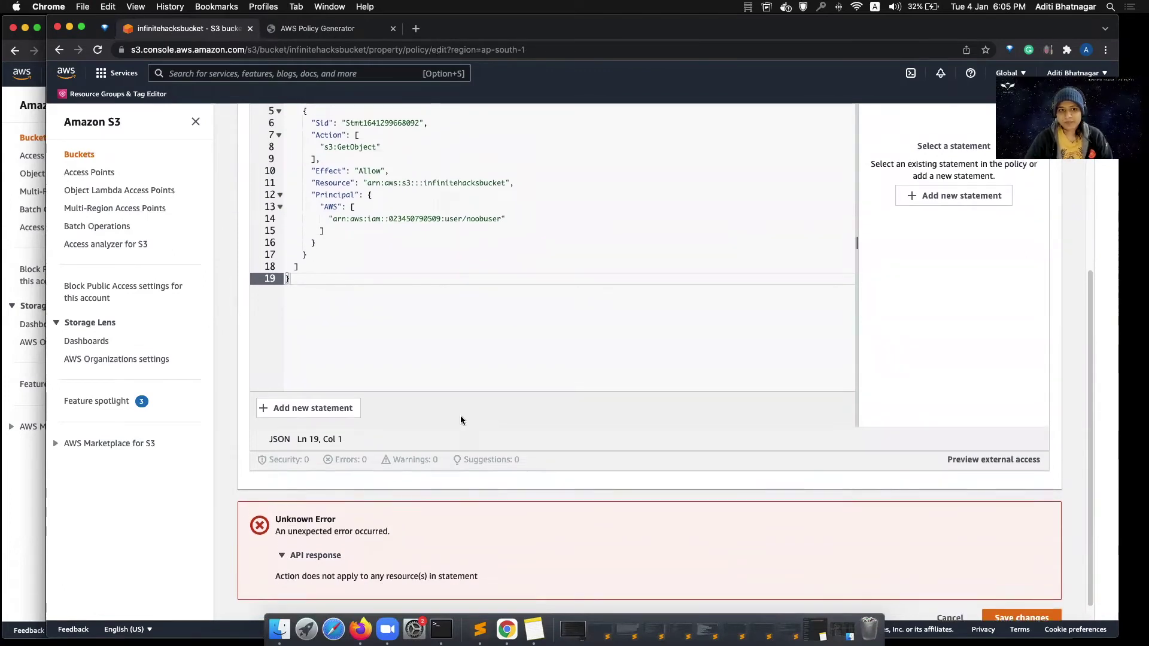
Append /* to the infinitehacksbucket resource ARN, save the bucket policy, and review the saved JSON.
scroll(460, 418, up, 2)
scroll(459, 432, up, 1)
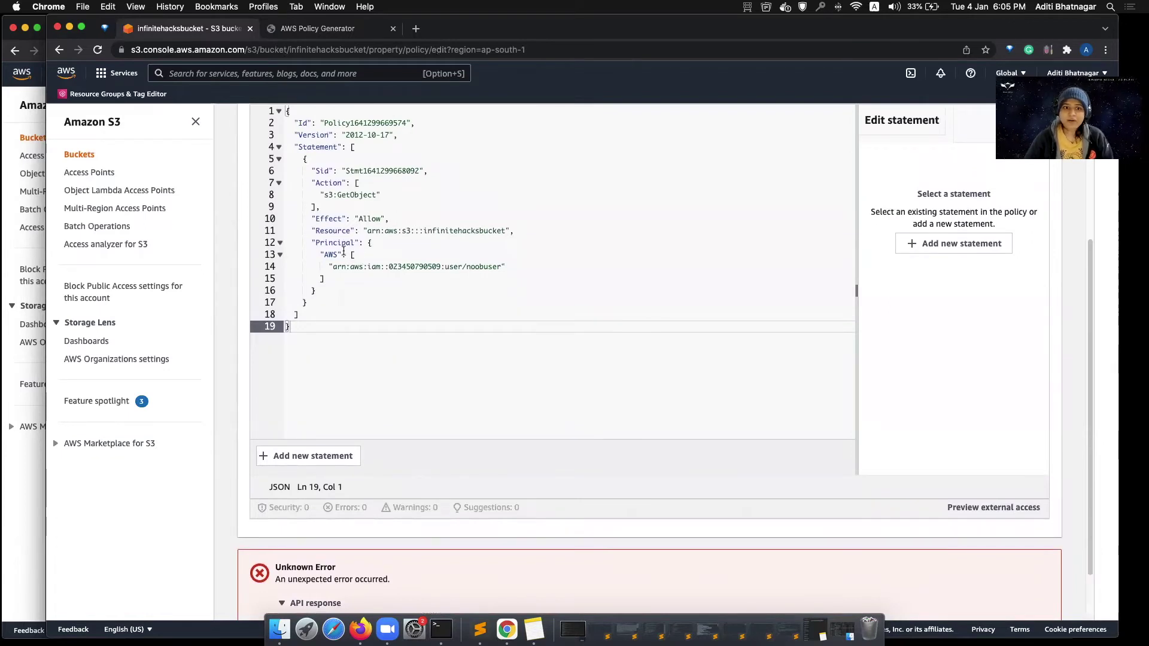
click(507, 230)
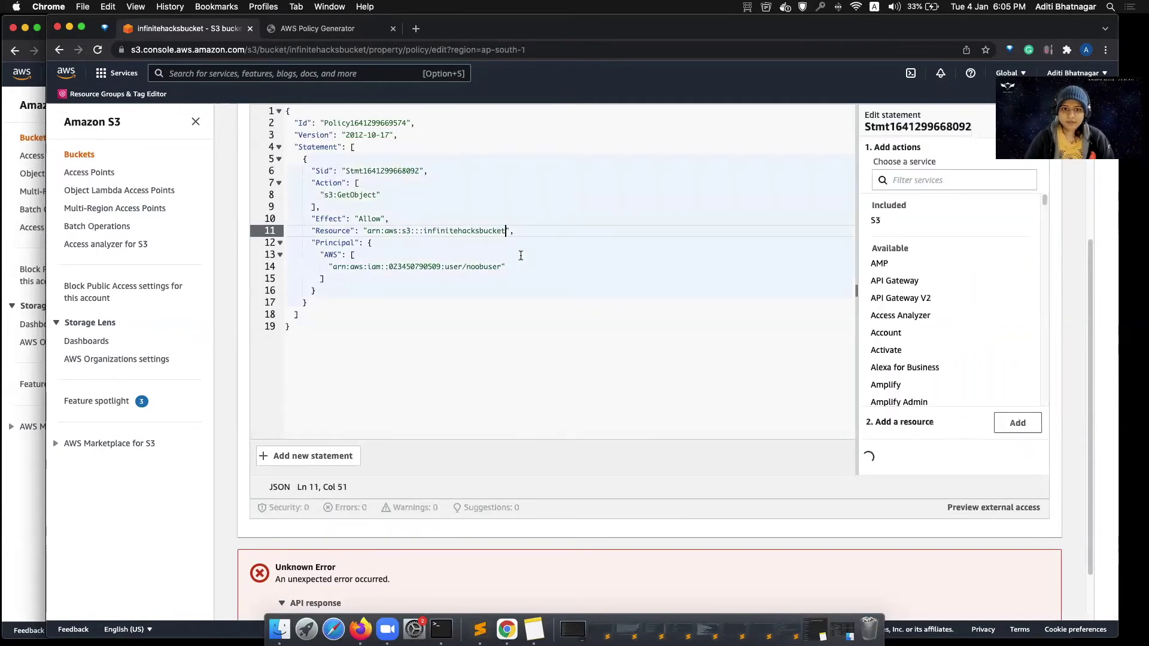
text(/*)
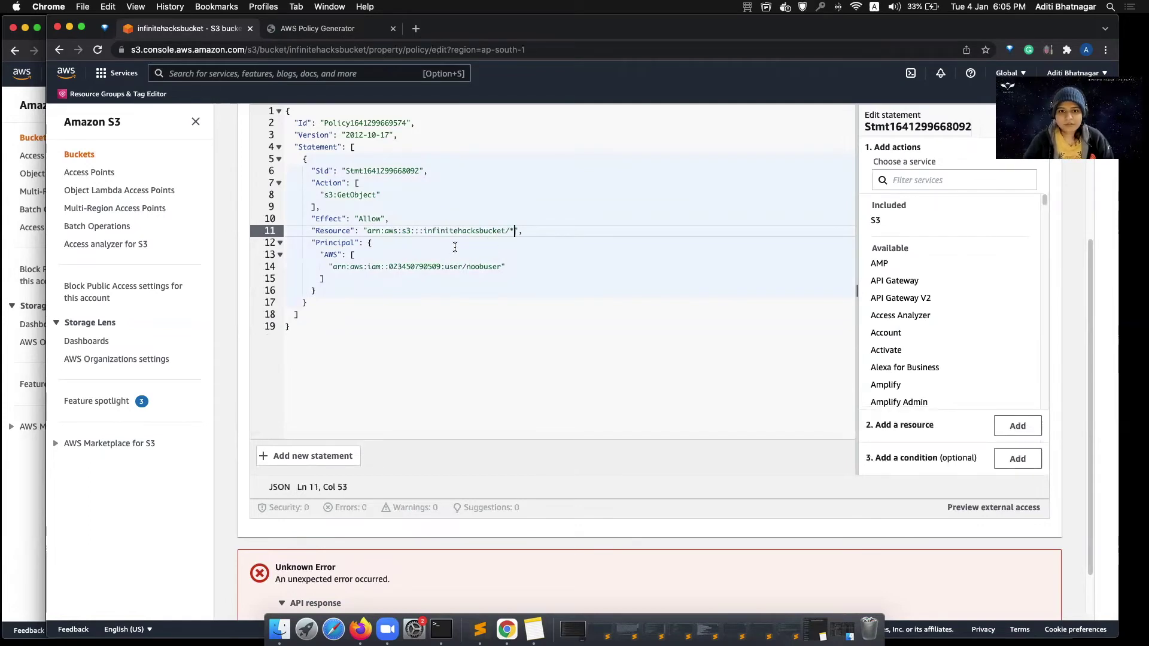
scroll(585, 399, down, 3)
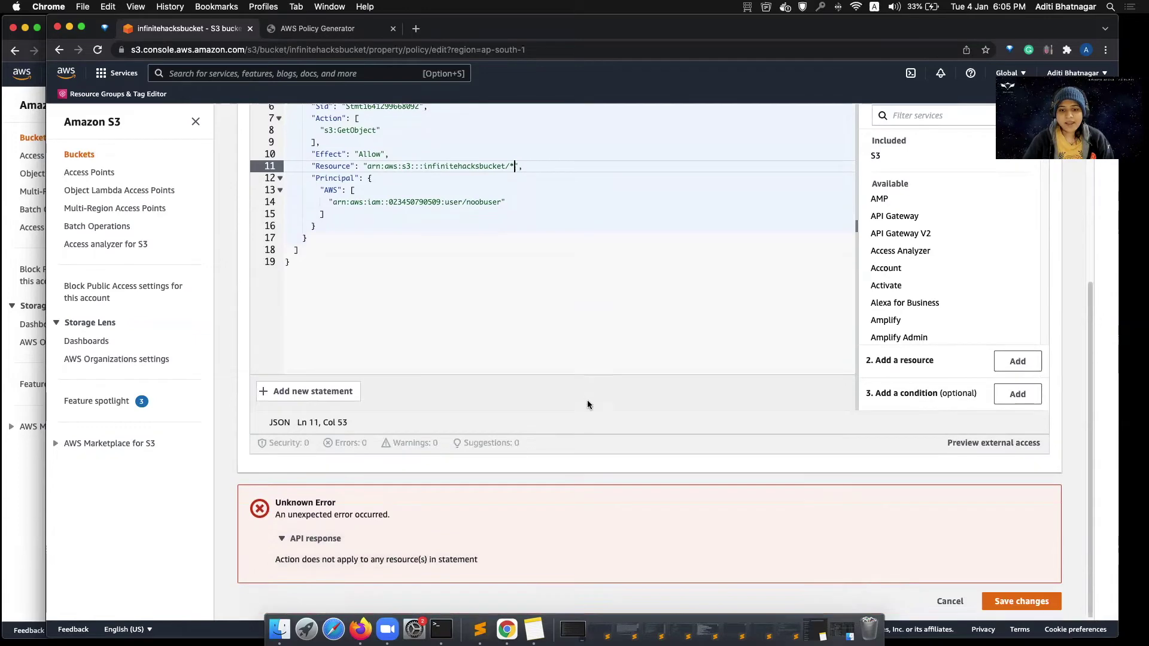
click(1022, 600)
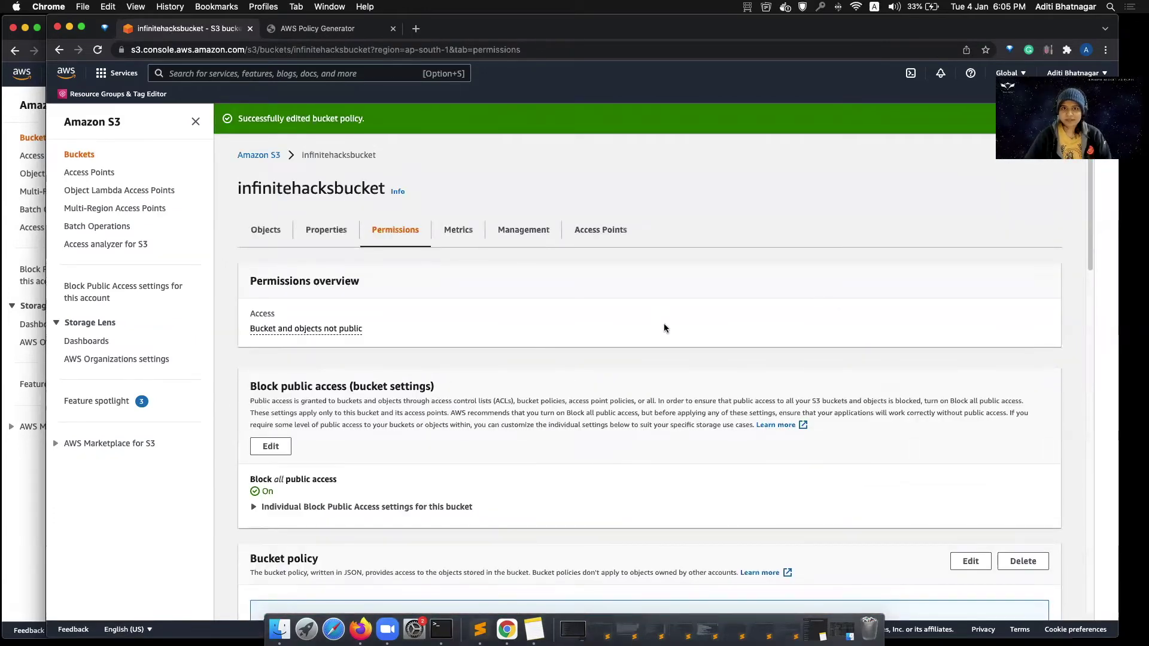
scroll(411, 423, down, 8)
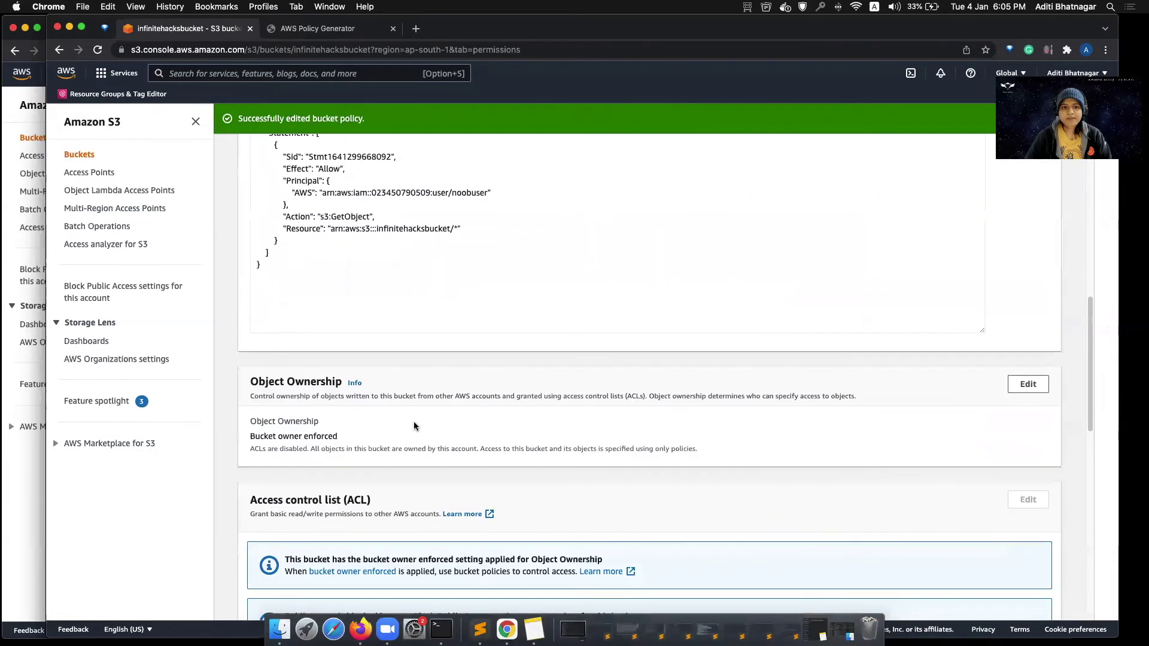
scroll(416, 426, up, 3)
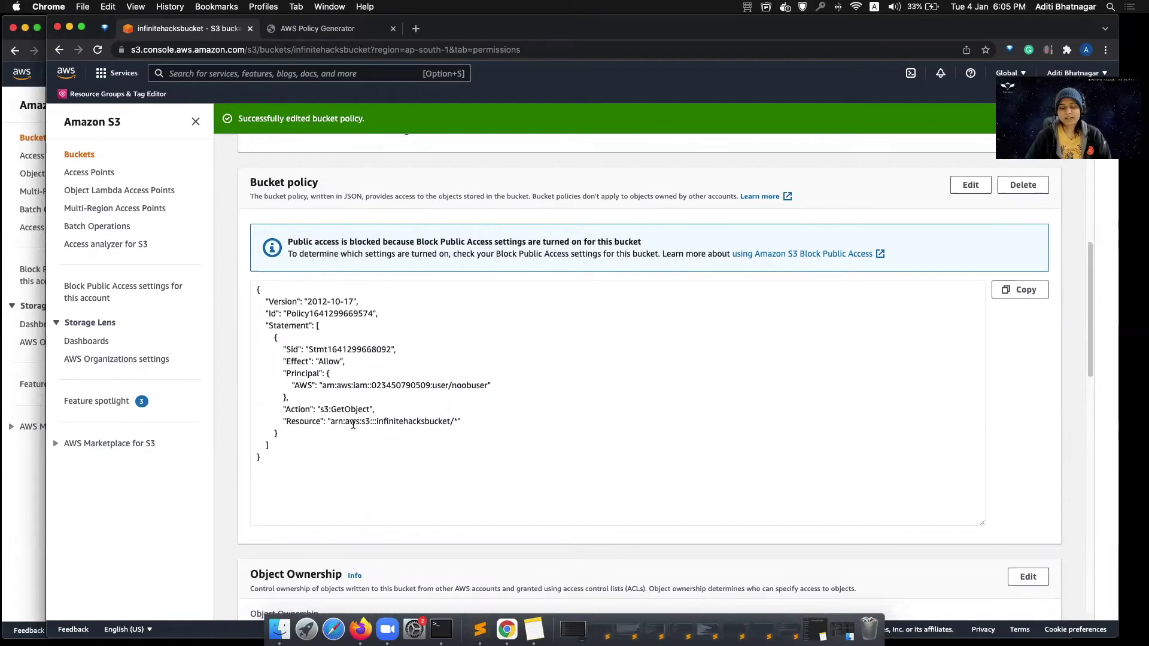
Switch to noobuser's incognito window, reopen infinitehacksbucket from the bucket list, and reload it to check object access.
right_click(507, 628)
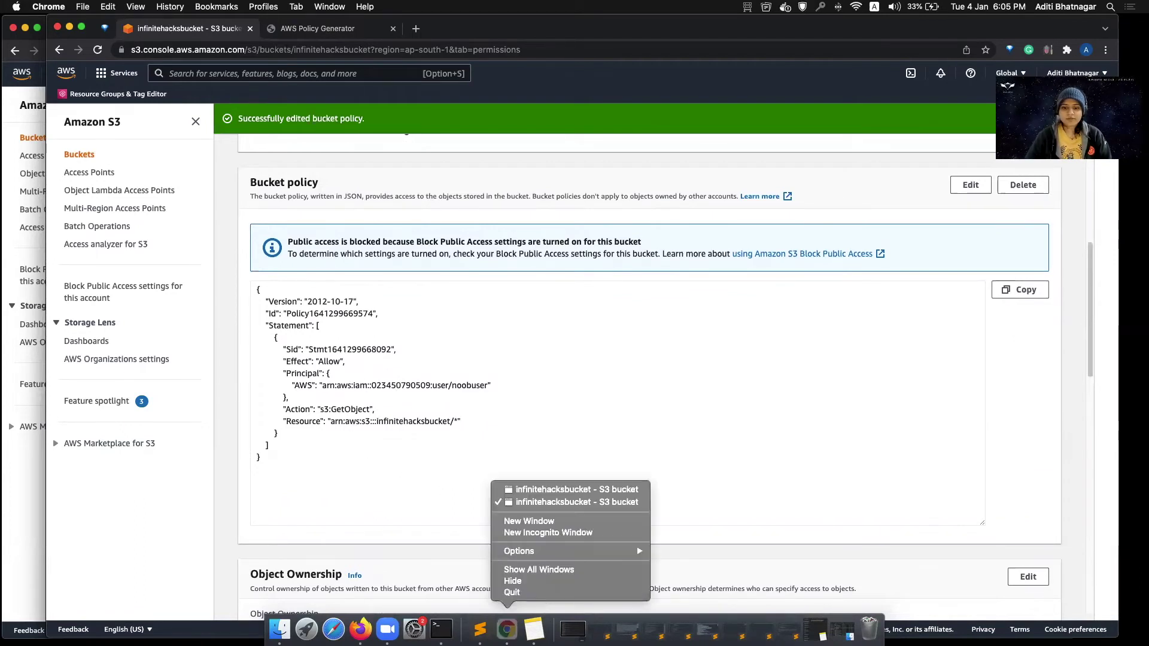
click(541, 490)
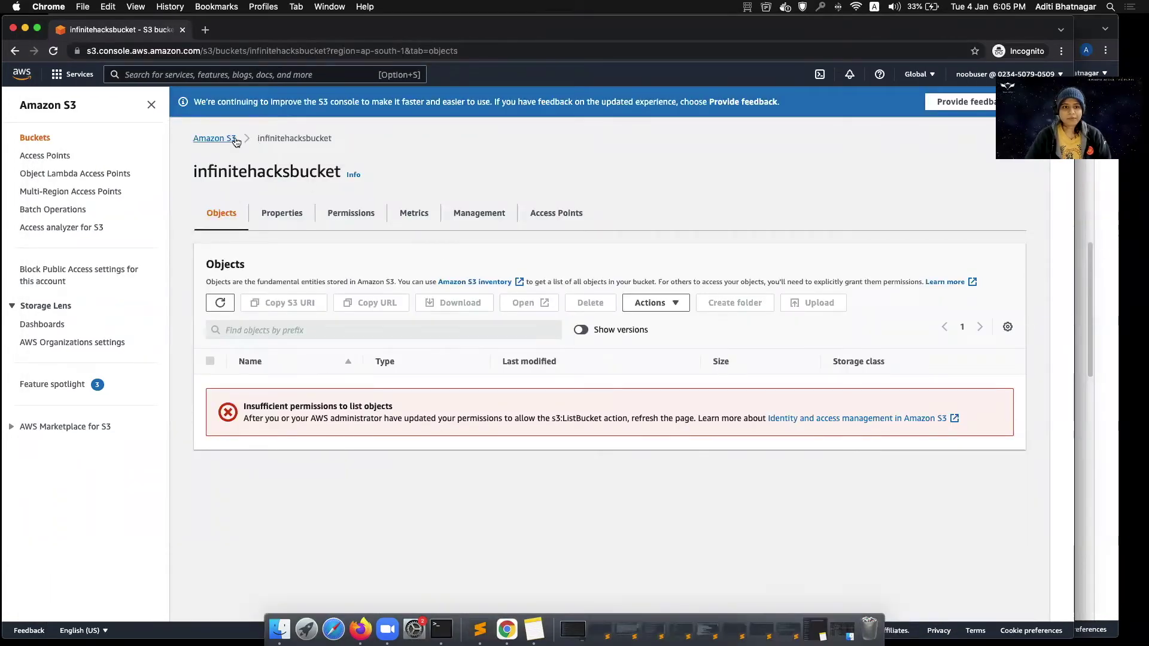
click(214, 138)
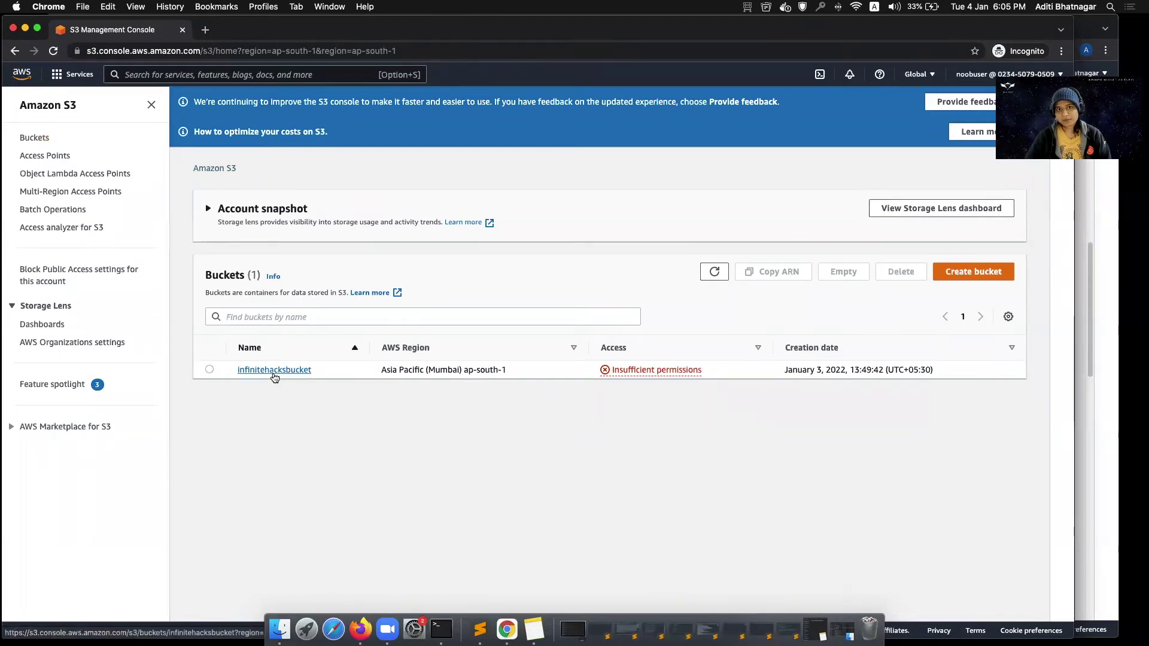
click(274, 370)
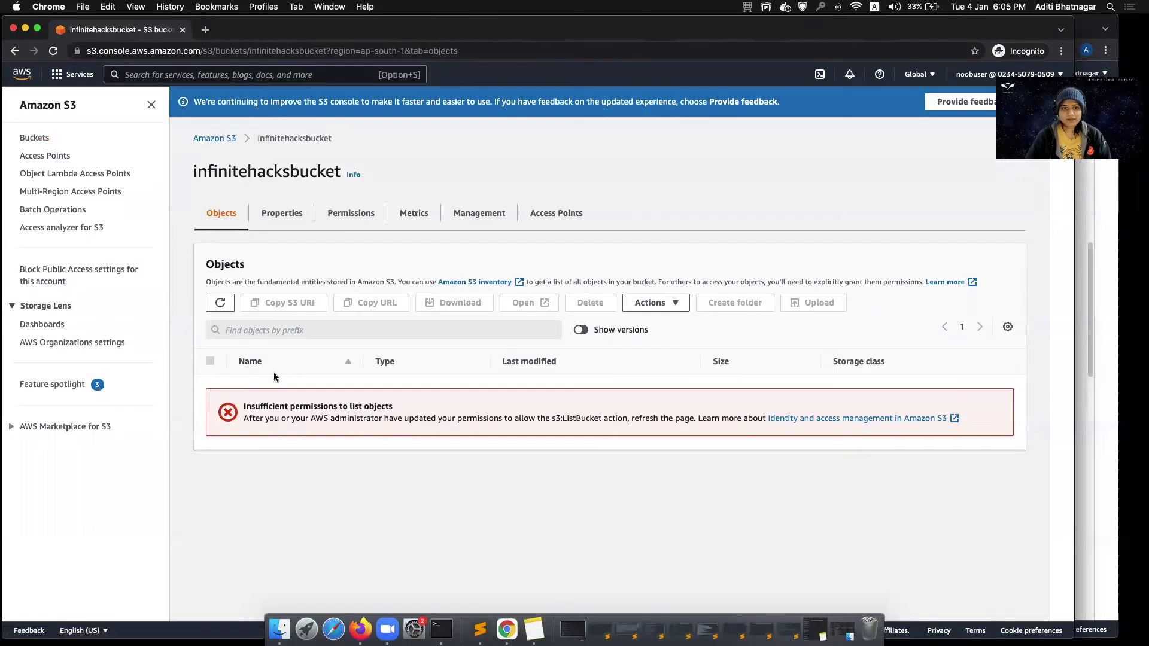
click(53, 51)
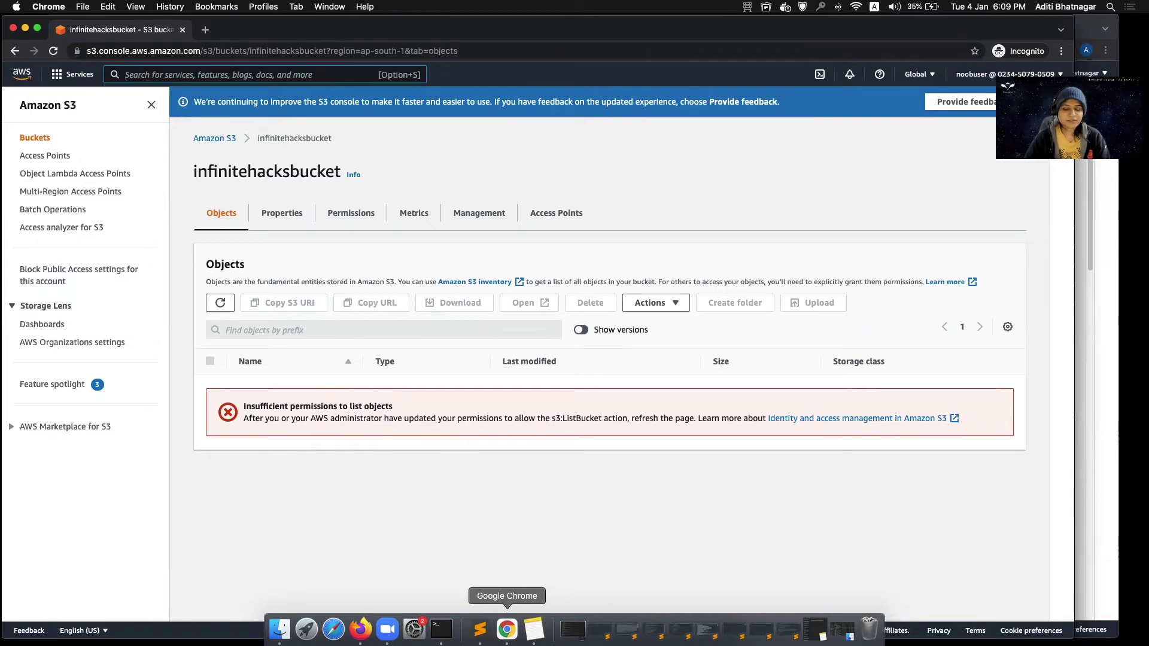
Return to the administrator's browser window and open infinitehacksbucket's bucket policy for editing.
right_click(506, 629)
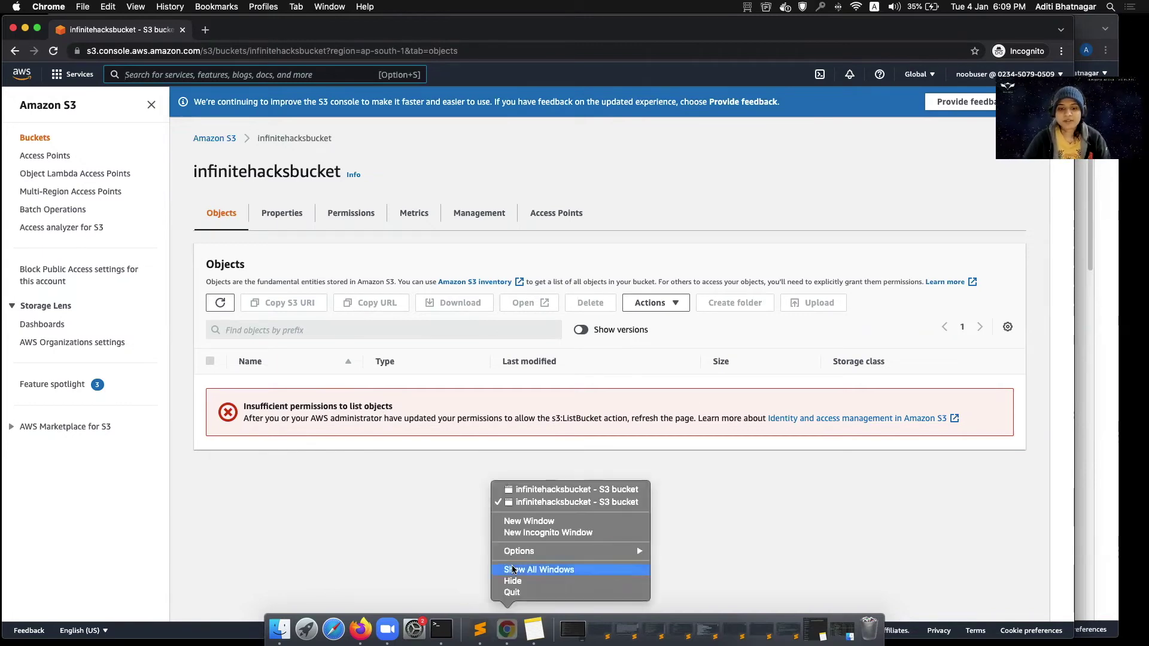
click(538, 489)
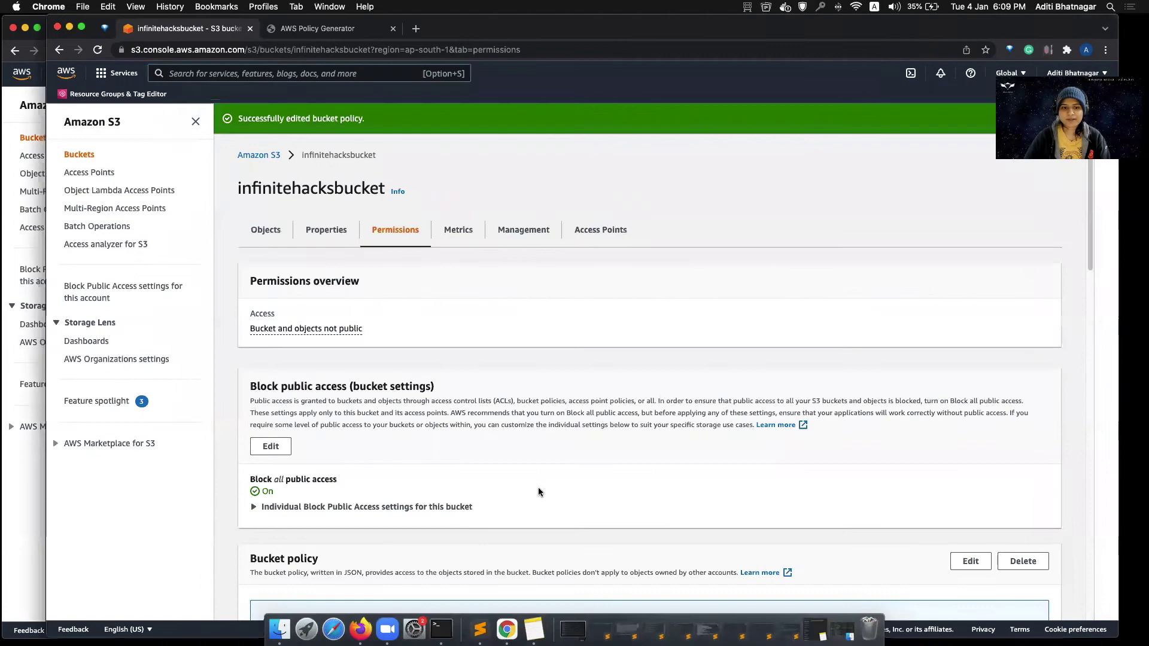
scroll(427, 417, down, 6)
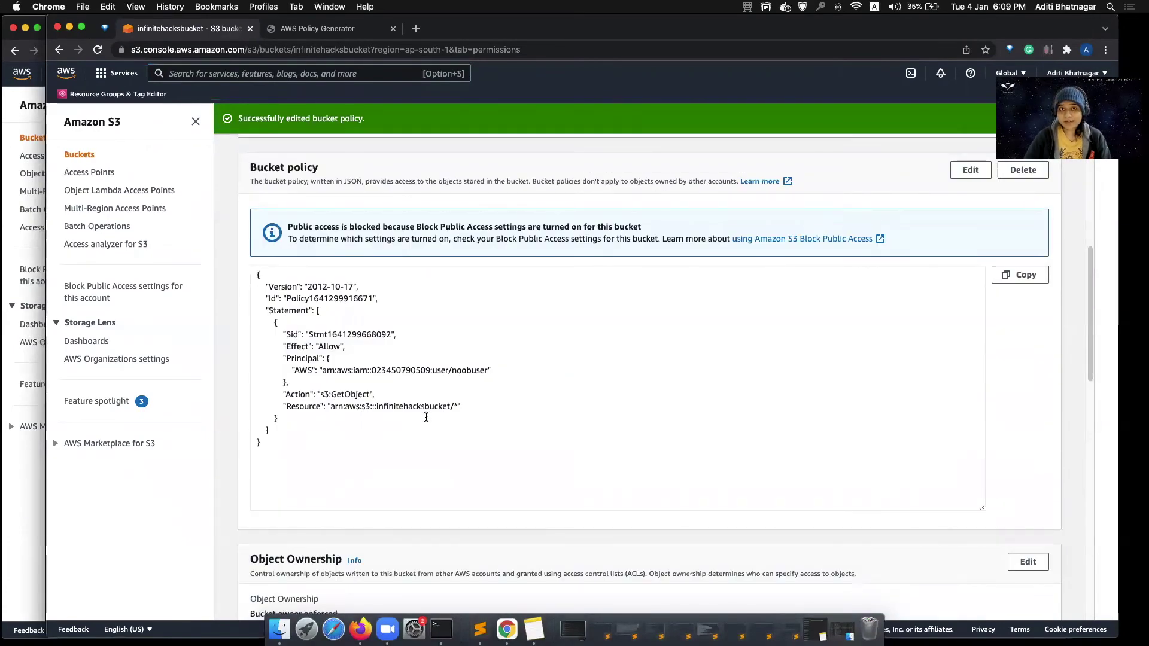
click(967, 171)
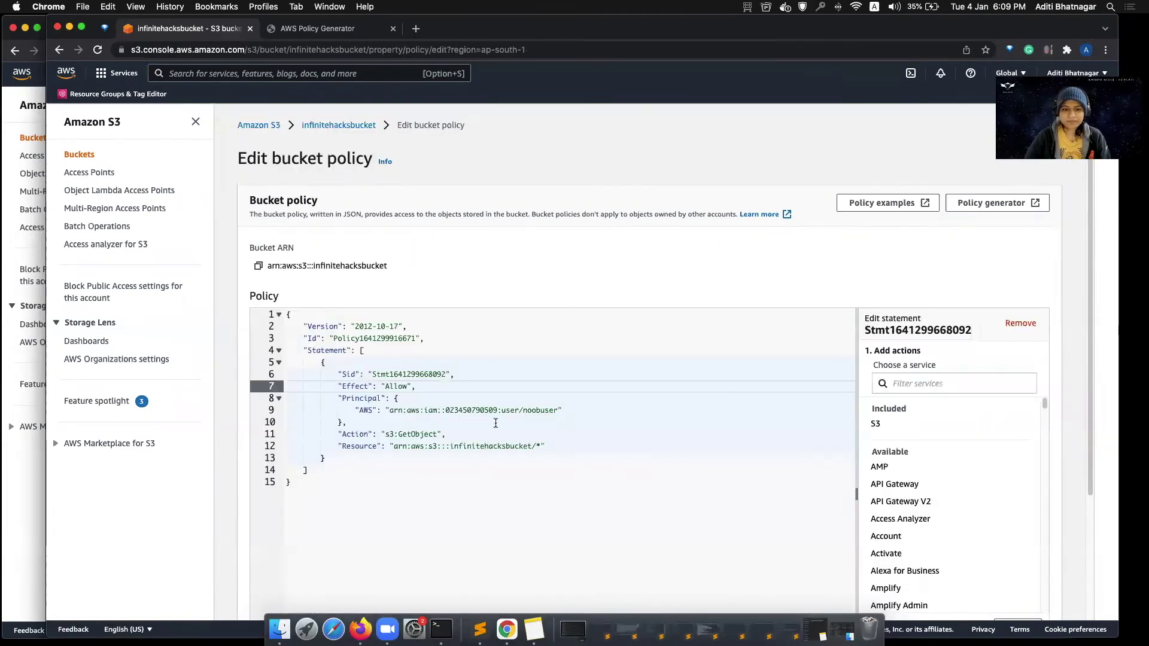
In the AWS Policy Generator, copy noobuser's ARN from the existing statement into the new statement's principal.
click(339, 34)
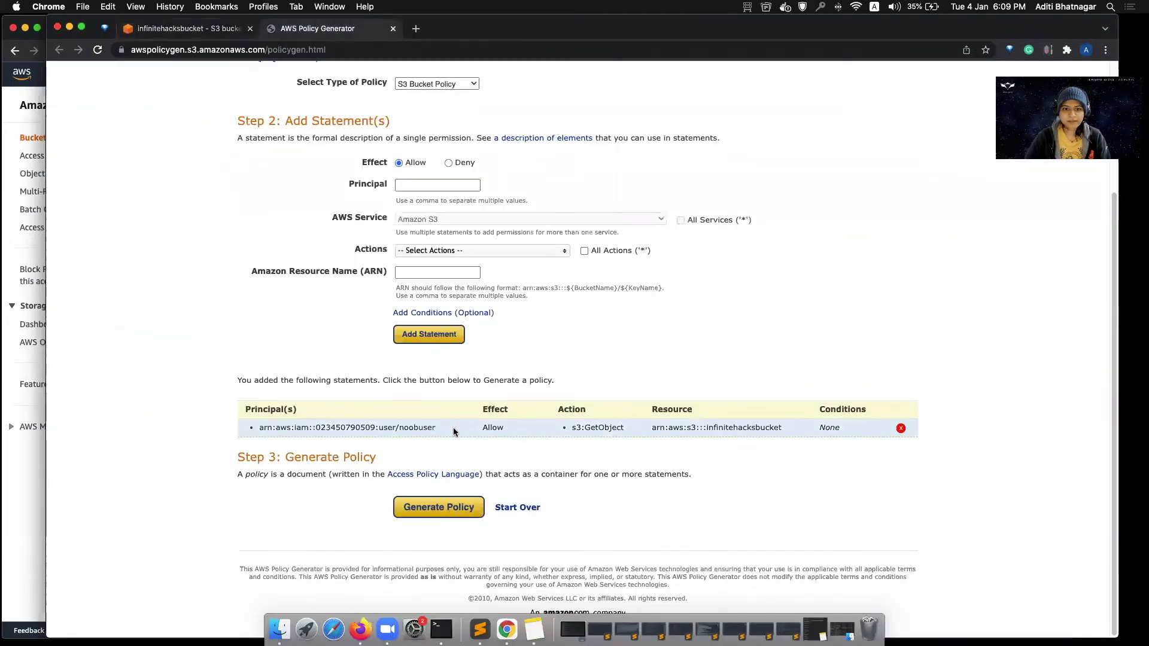
drag(438, 431, 259, 429)
key(super+c)
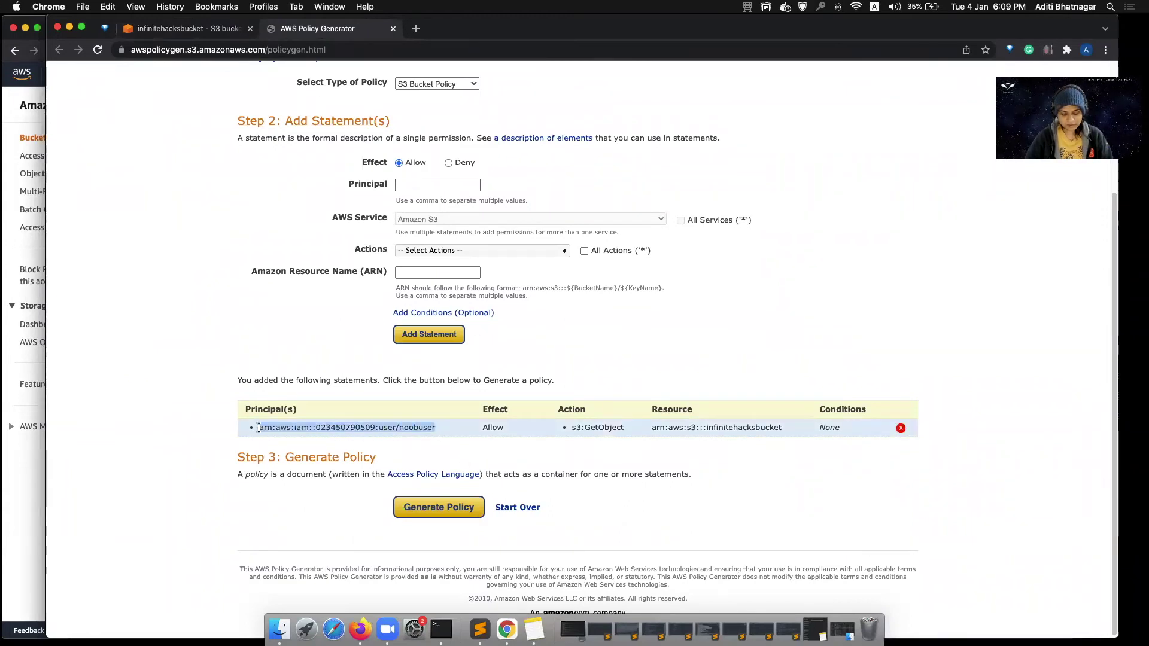
click(446, 185)
key(super+v)
key(Return)
Reuse infinitehacksbucket's ARN as the new statement's resource and select the ListBucket action.
drag(782, 429, 652, 435)
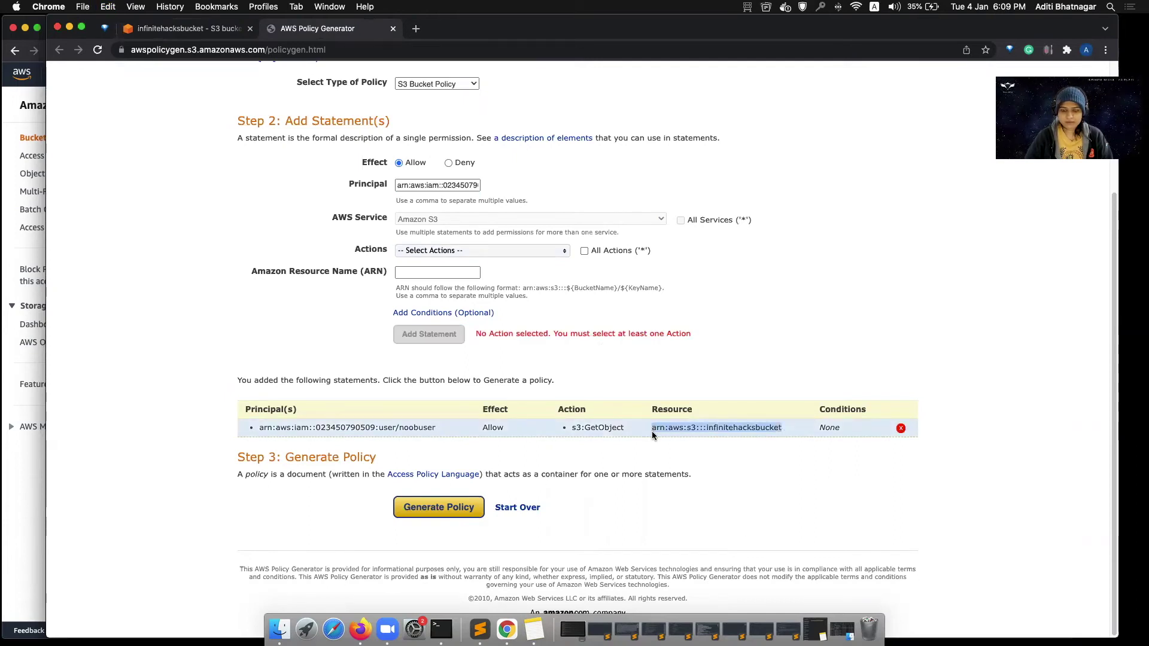
click(439, 271)
click(450, 252)
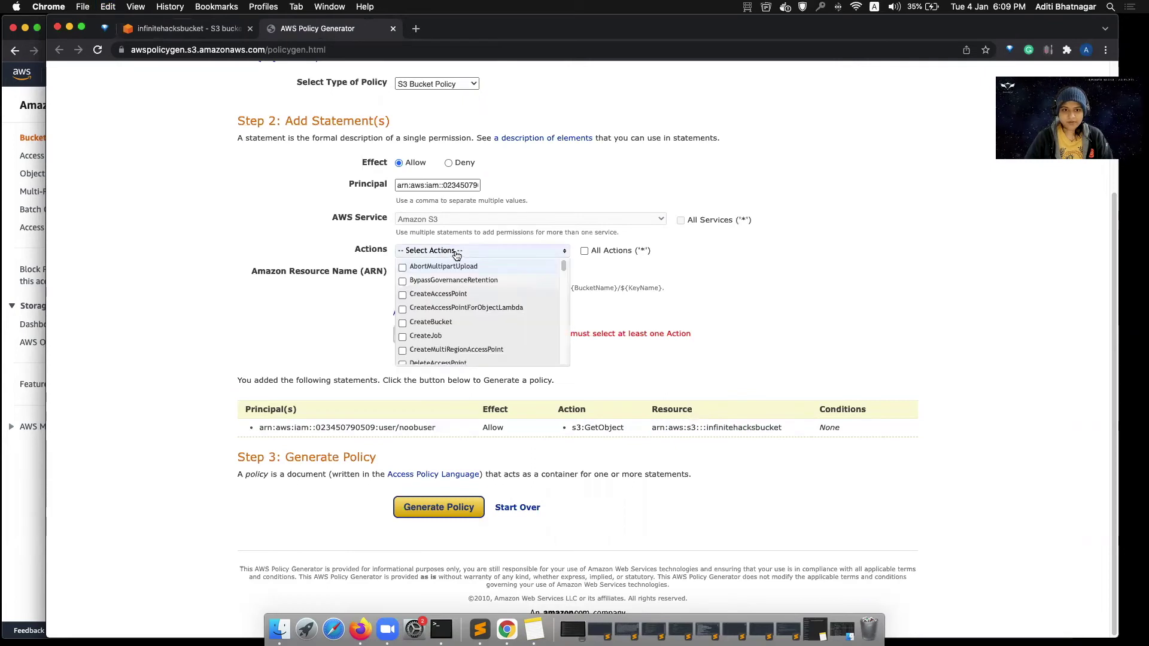
scroll(438, 311, down, 10)
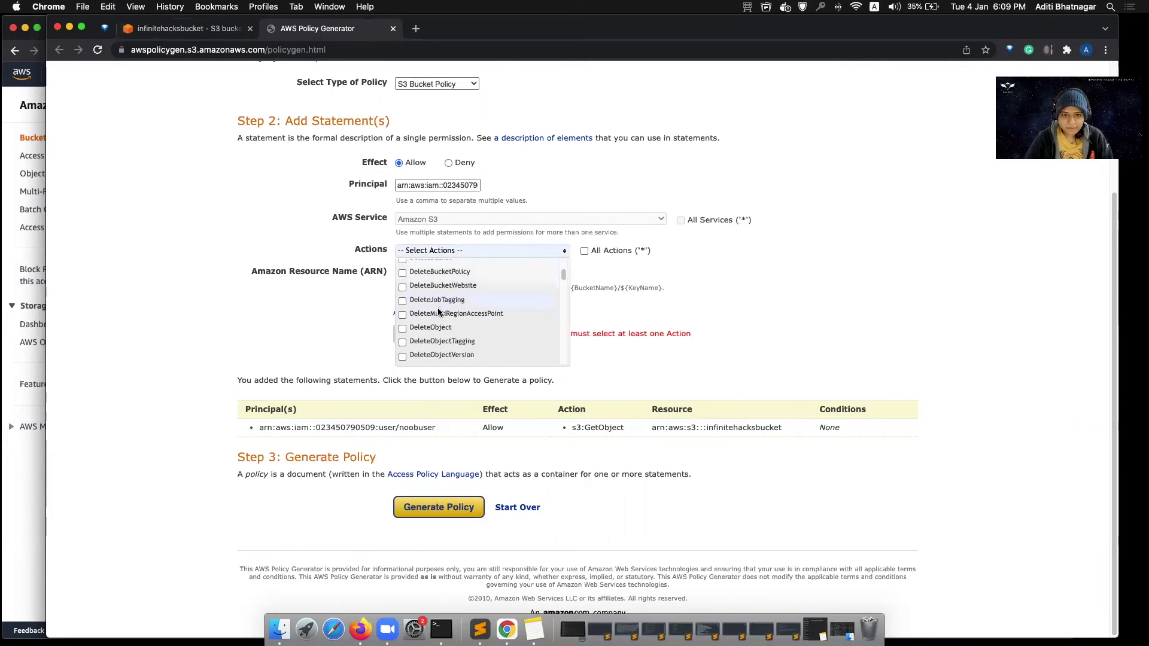
scroll(438, 312, down, 10)
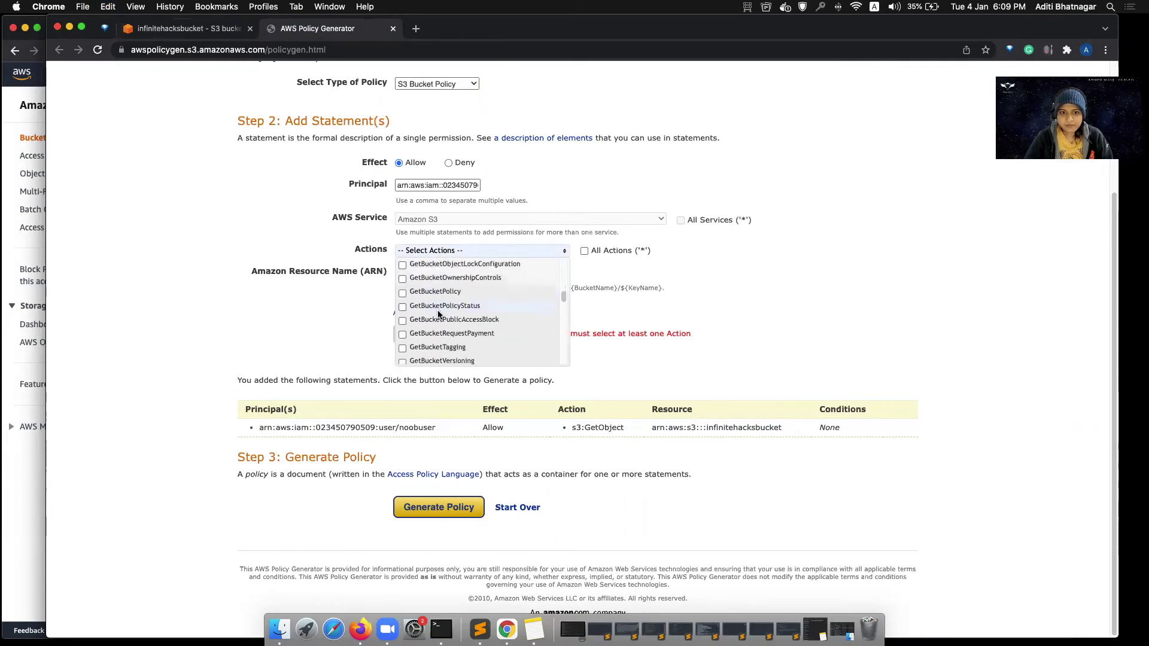
scroll(439, 315, down, 8)
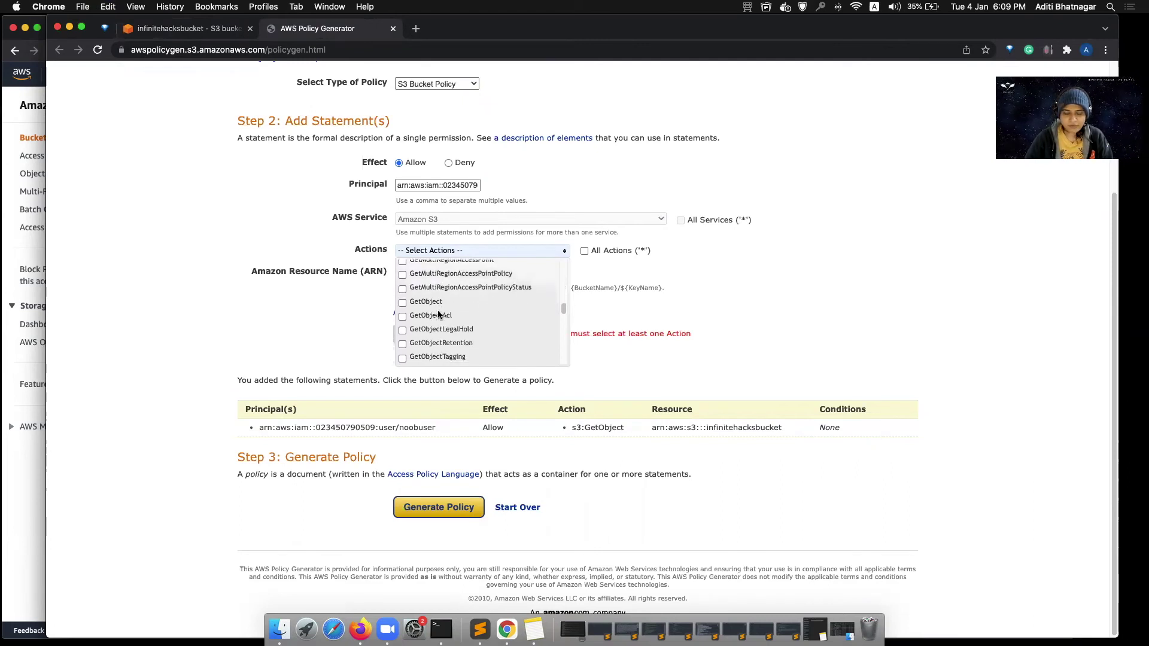
scroll(439, 315, down, 8)
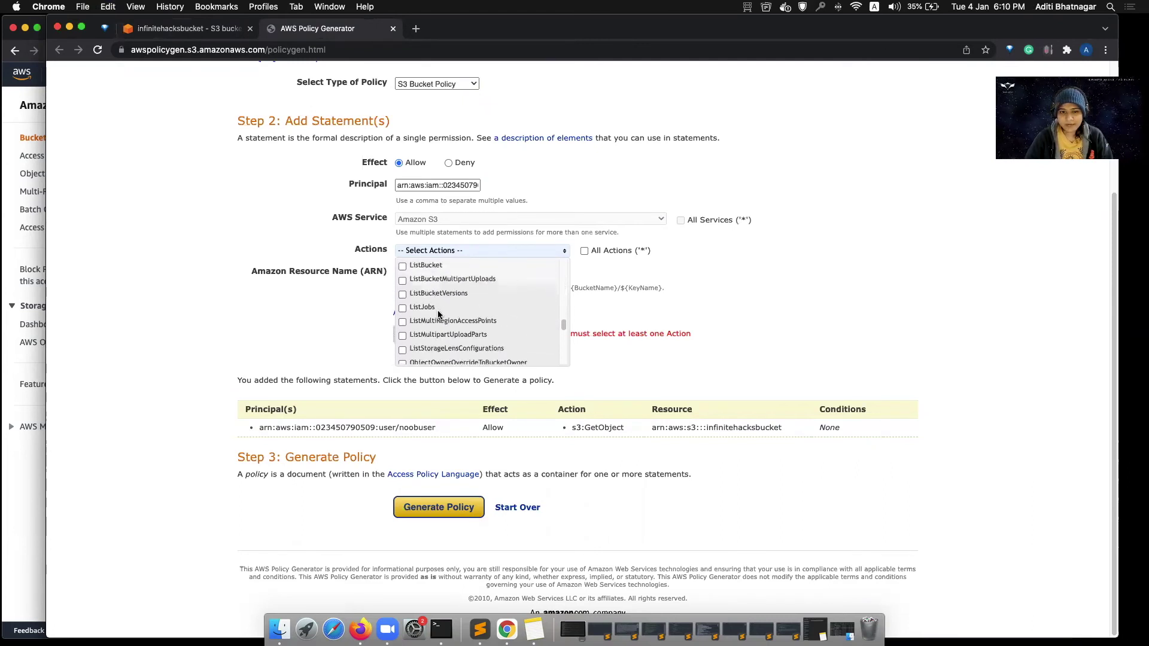
click(402, 283)
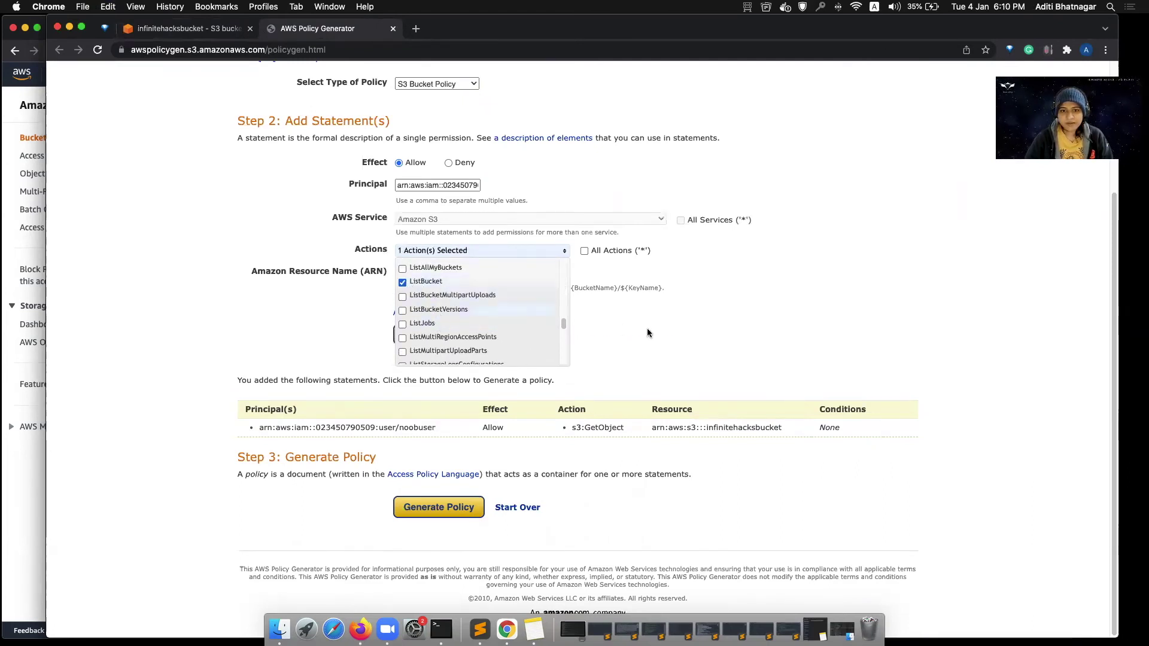
click(456, 251)
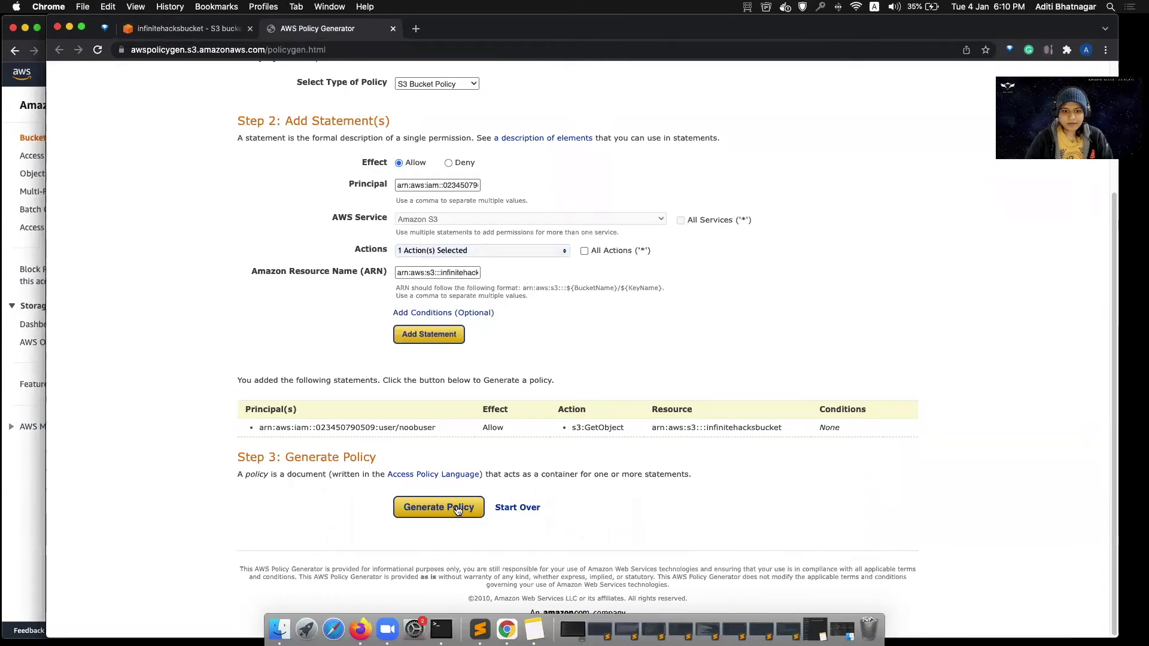
Add the ListBucket statement, generate the combined policy, and copy its full JSON document.
click(435, 339)
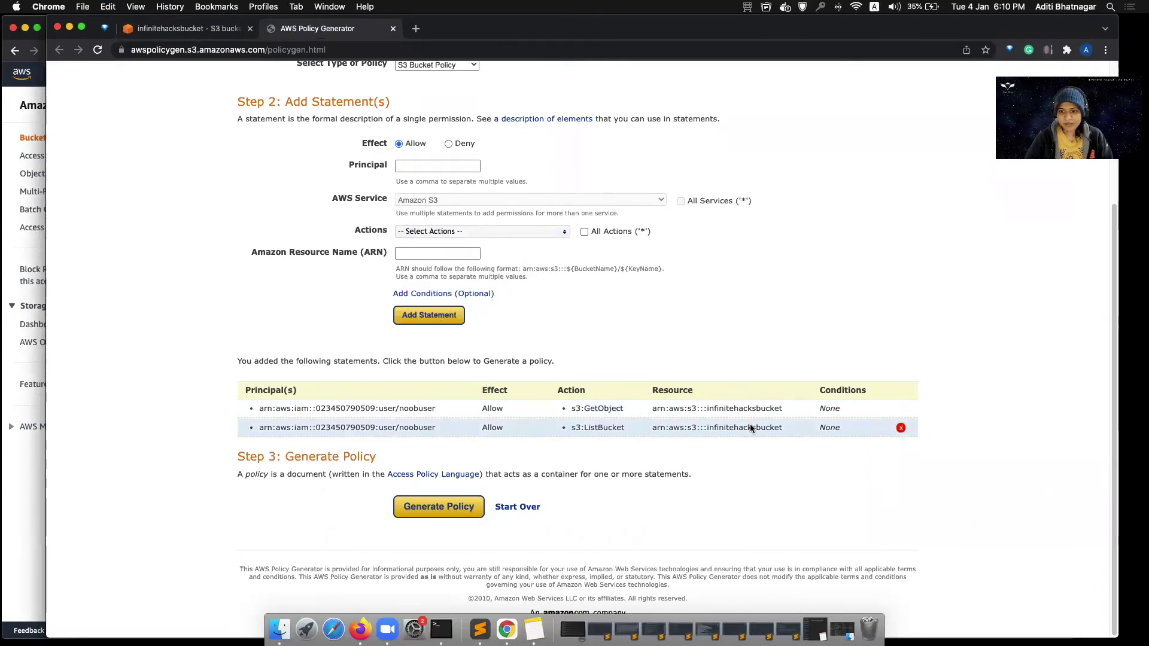
click(471, 513)
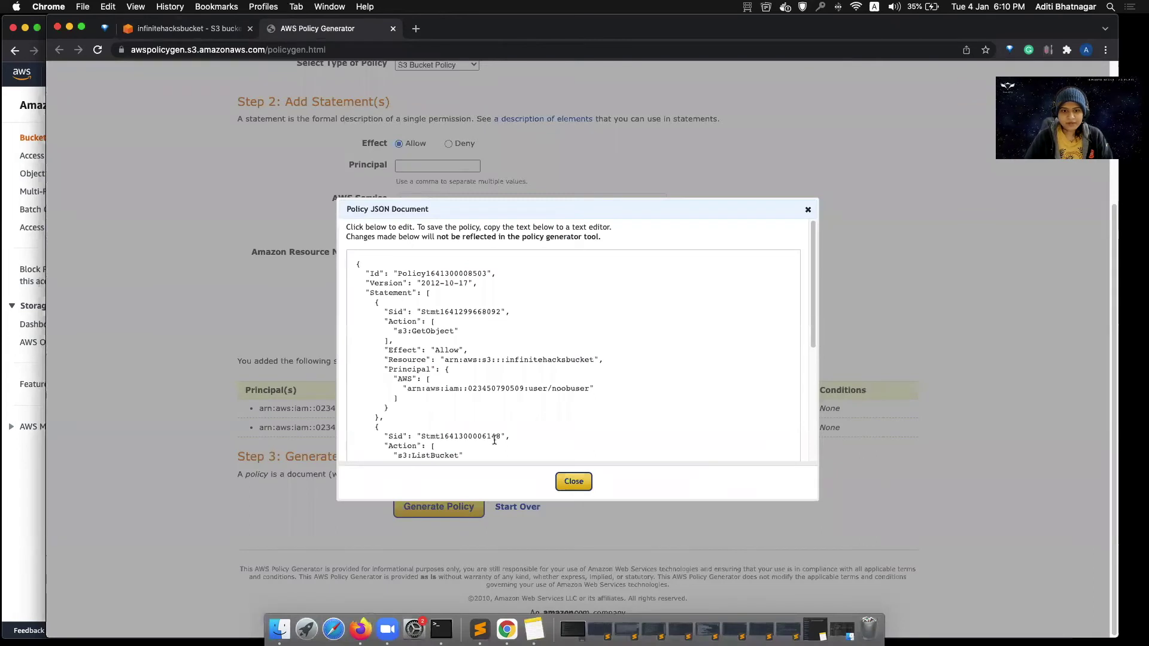
scroll(490, 436, down, 5)
scroll(491, 439, down, 2)
drag(366, 391, 350, 259)
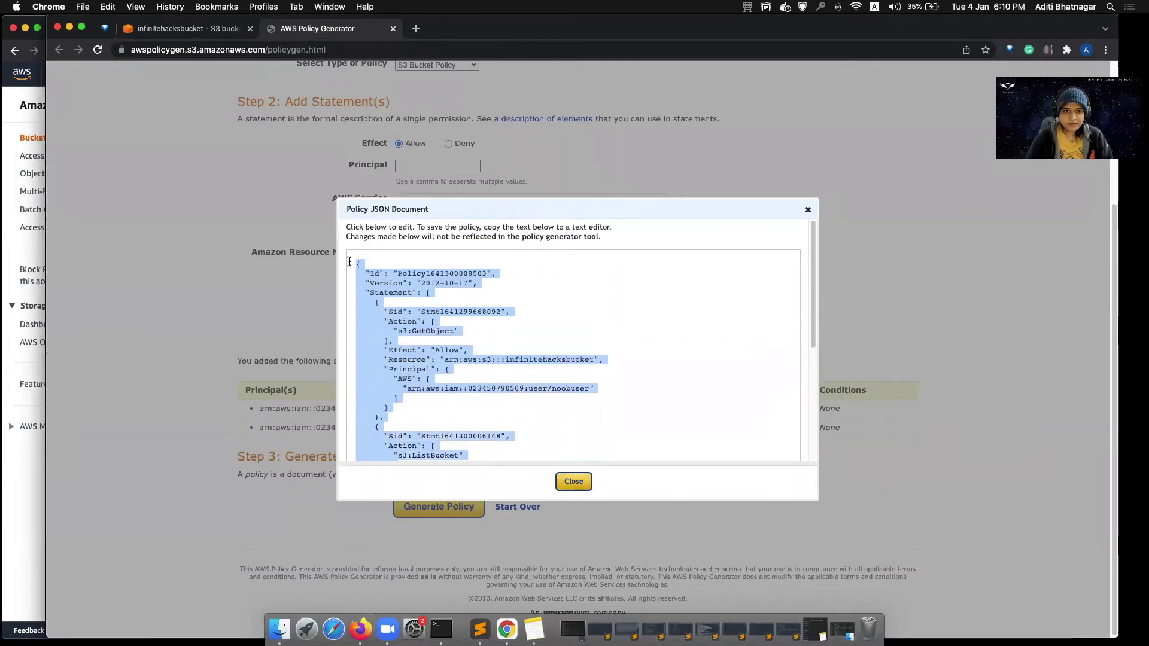
key(super+c)
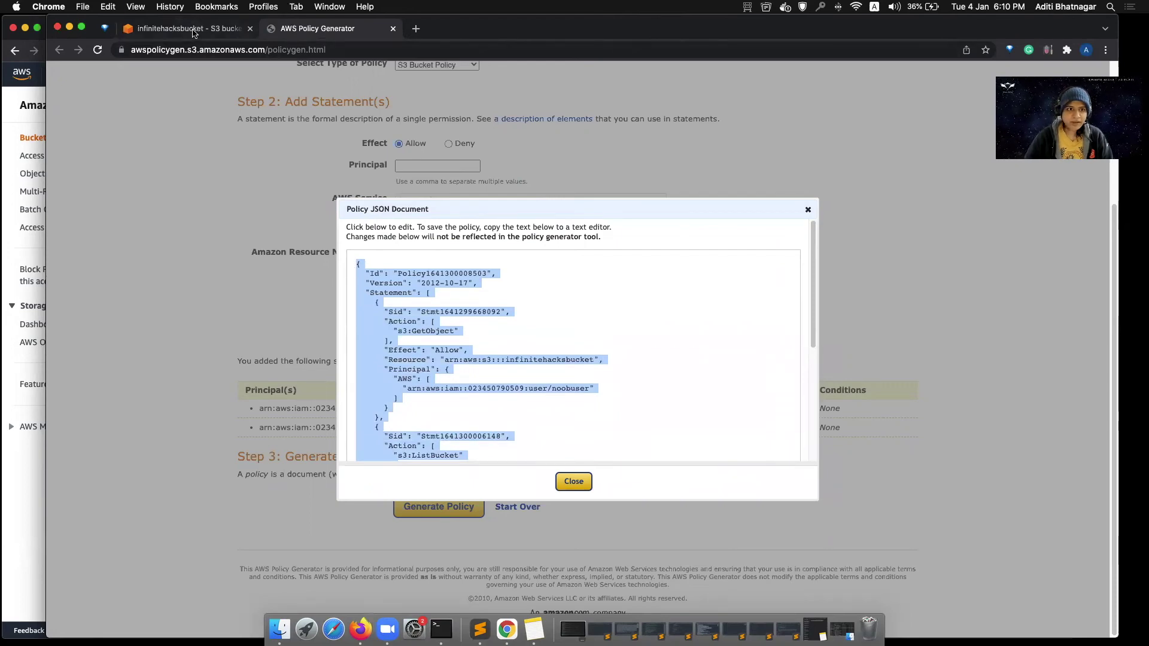
Replace the existing bucket policy in the S3 policy editor with the newly generated two-statement JSON.
click(194, 30)
click(506, 479)
drag(291, 482, 286, 308)
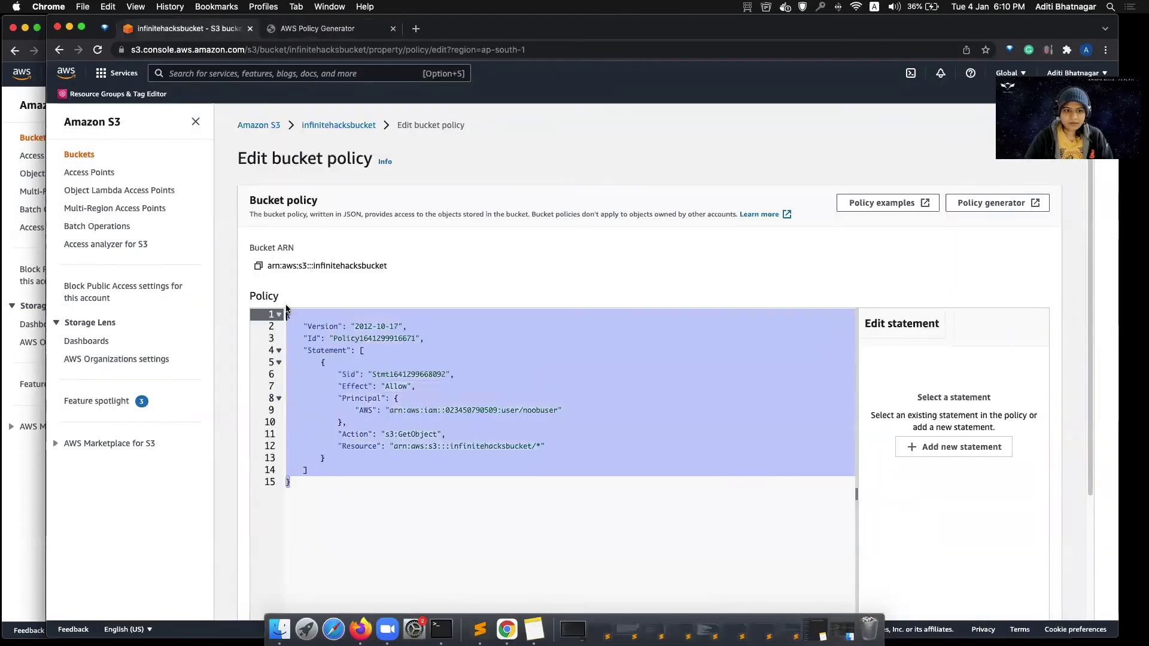
key(super+v)
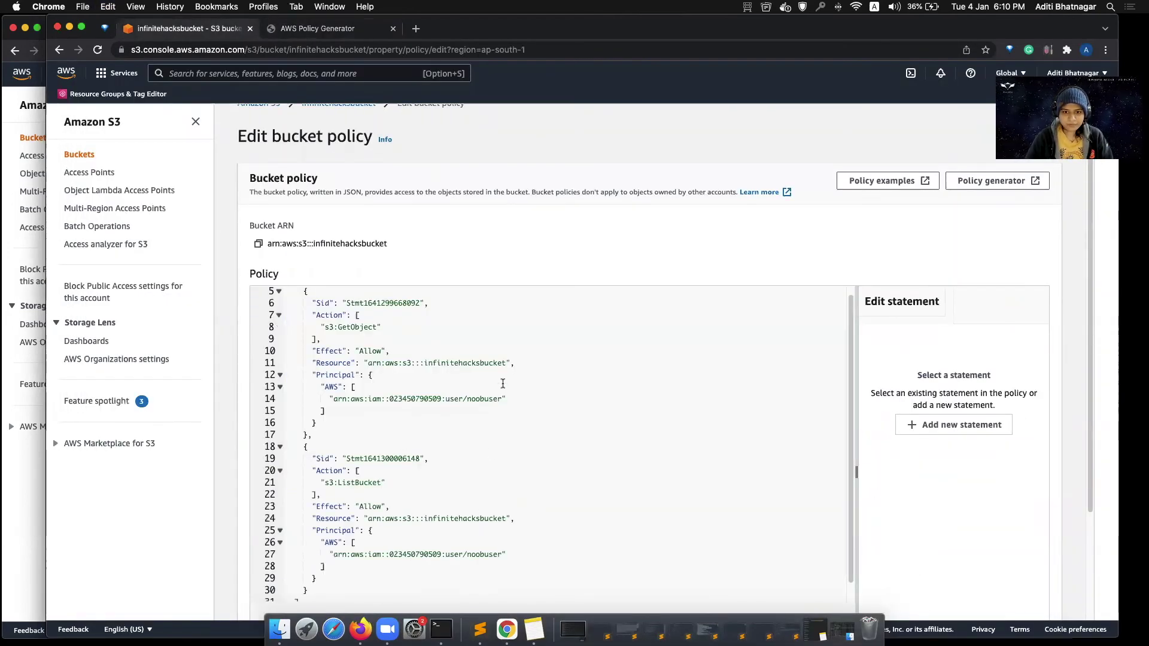
Append /* to infinitehacksbucket's ARN in the GetObject statement's resource and save the bucket policy.
click(506, 363)
text(/)
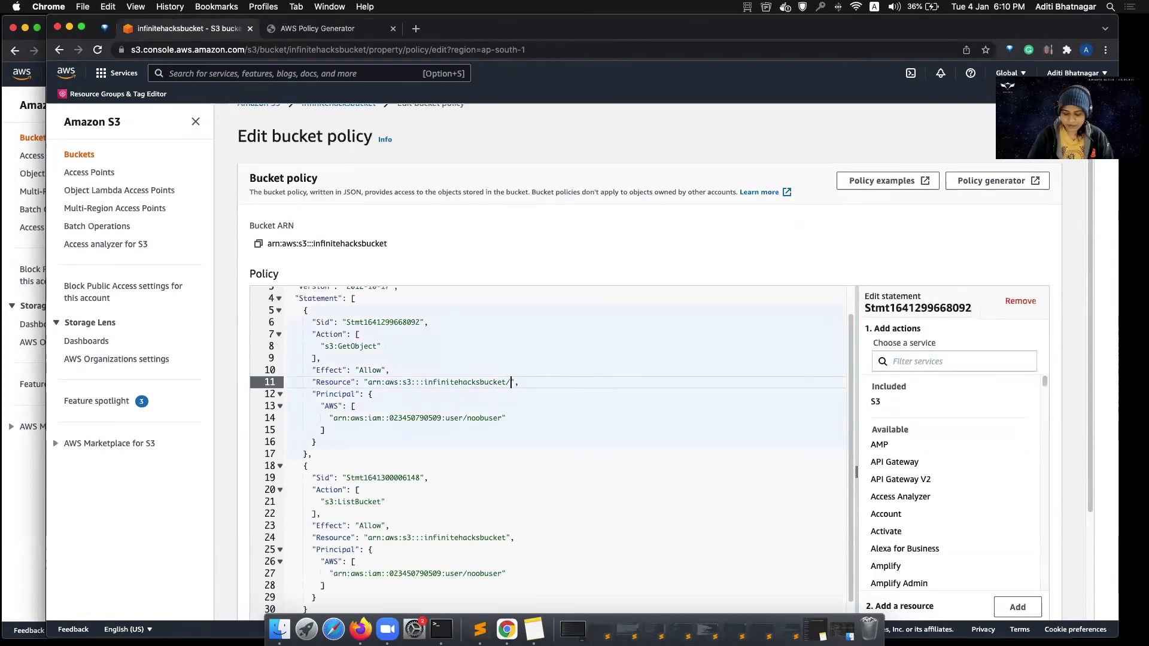
text(*)
scroll(869, 538, down, 3)
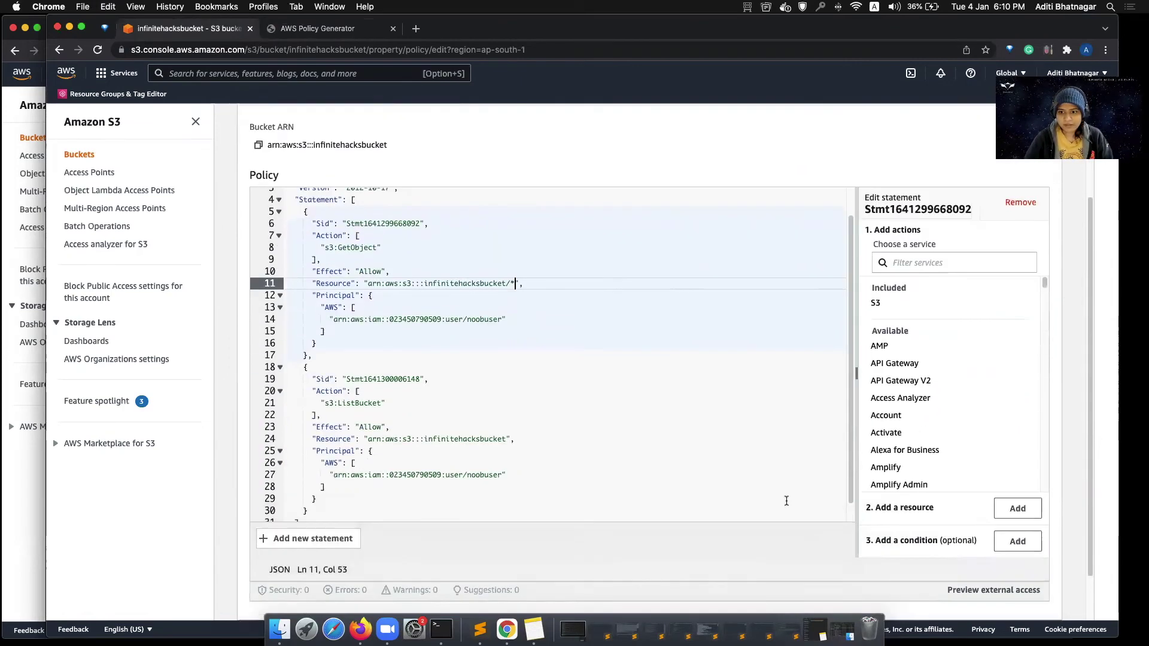
click(1022, 599)
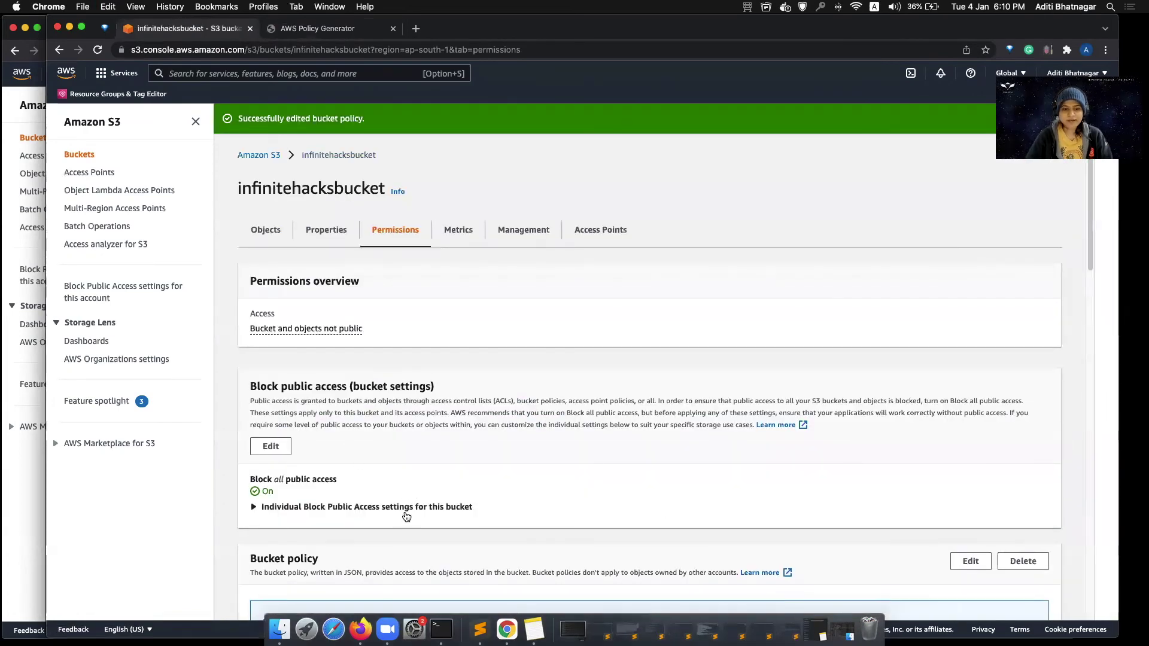
Examine the GetObject and ListBucket statements in infinitehacksbucket's saved bucket policy.
scroll(410, 506, down, 4)
scroll(409, 506, down, 2)
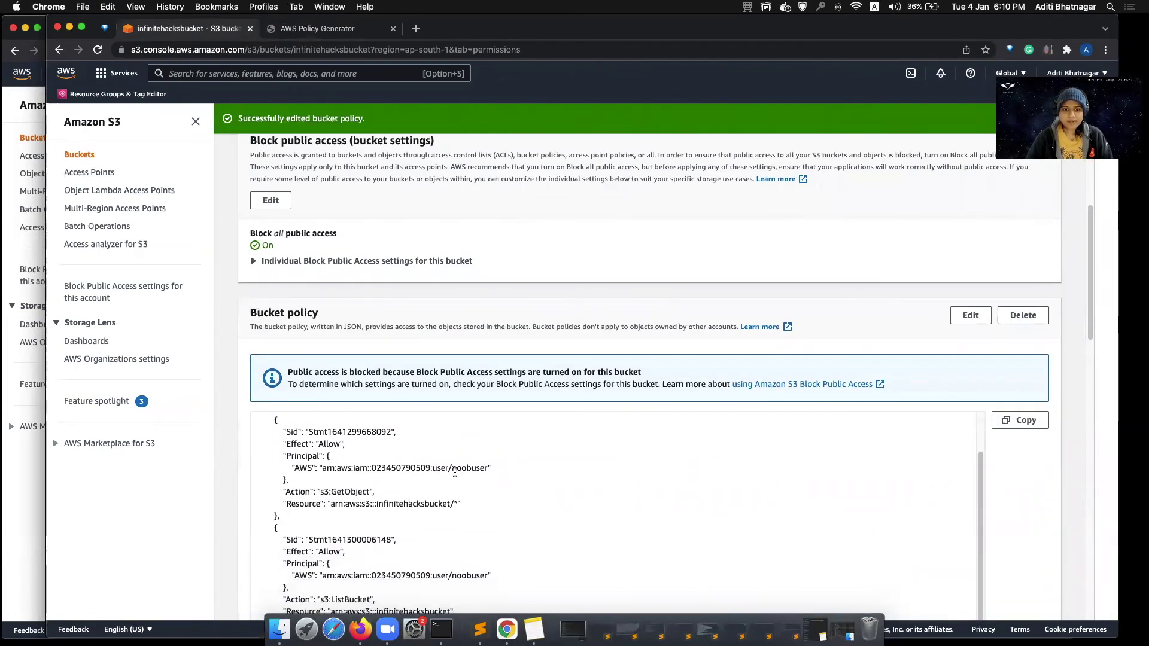
drag(319, 491, 368, 496)
scroll(448, 505, down, 3)
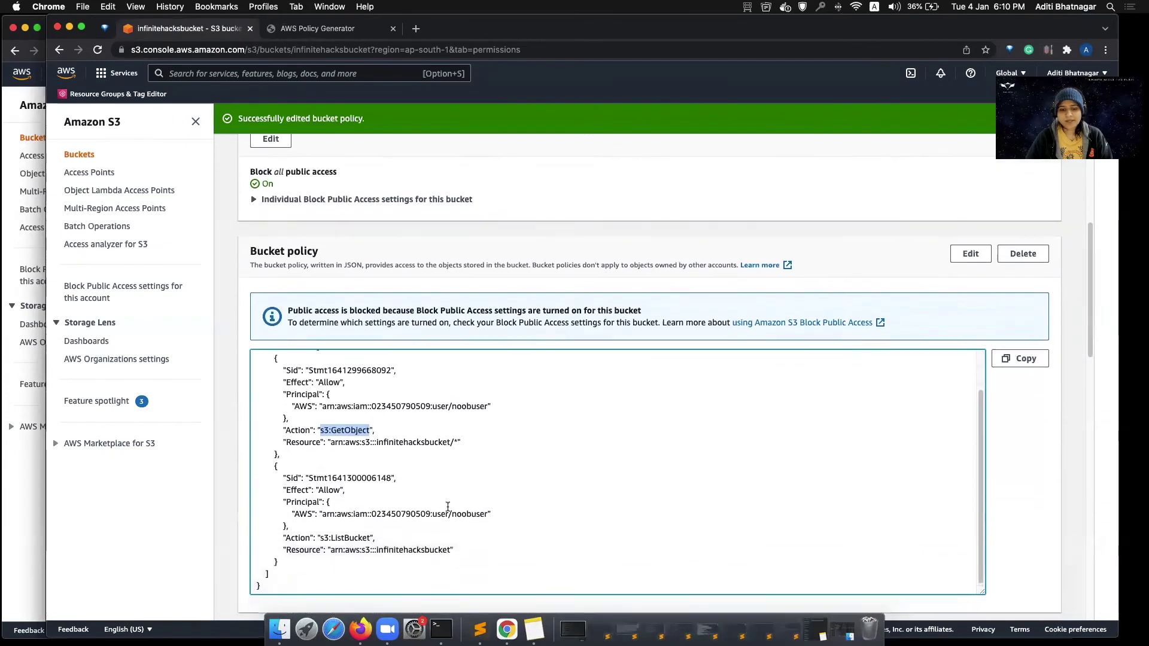
drag(450, 526, 371, 514)
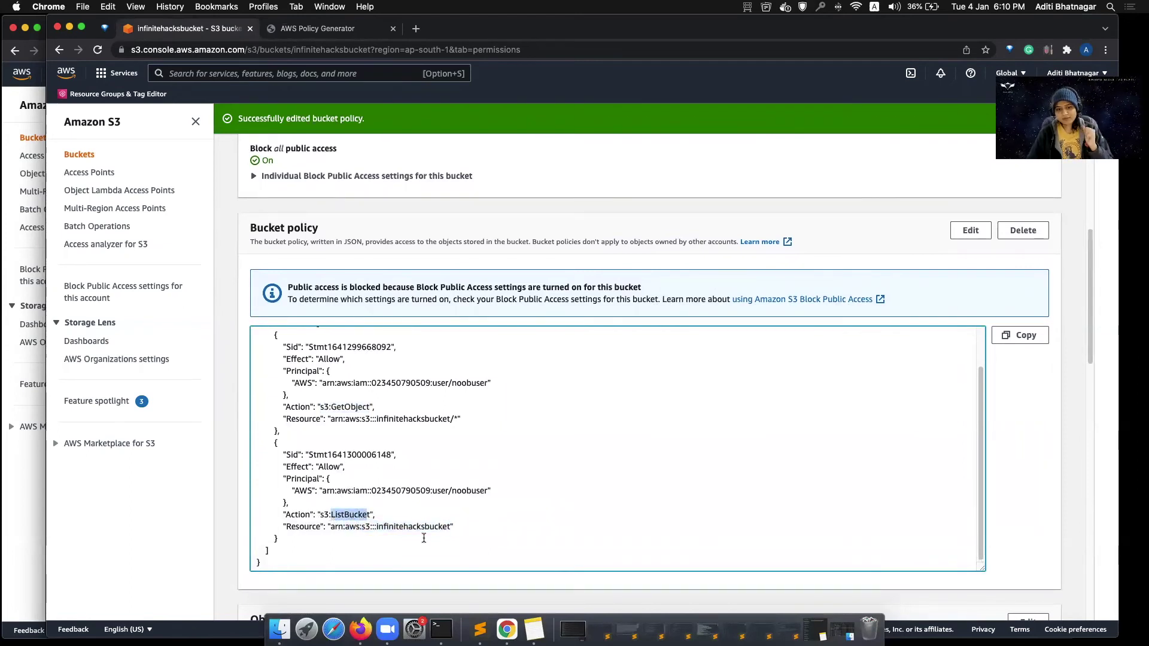
In noobuser's incognito session, reopen infinitehacksbucket from the bucket list and open its cattype.gif object.
click(16, 524)
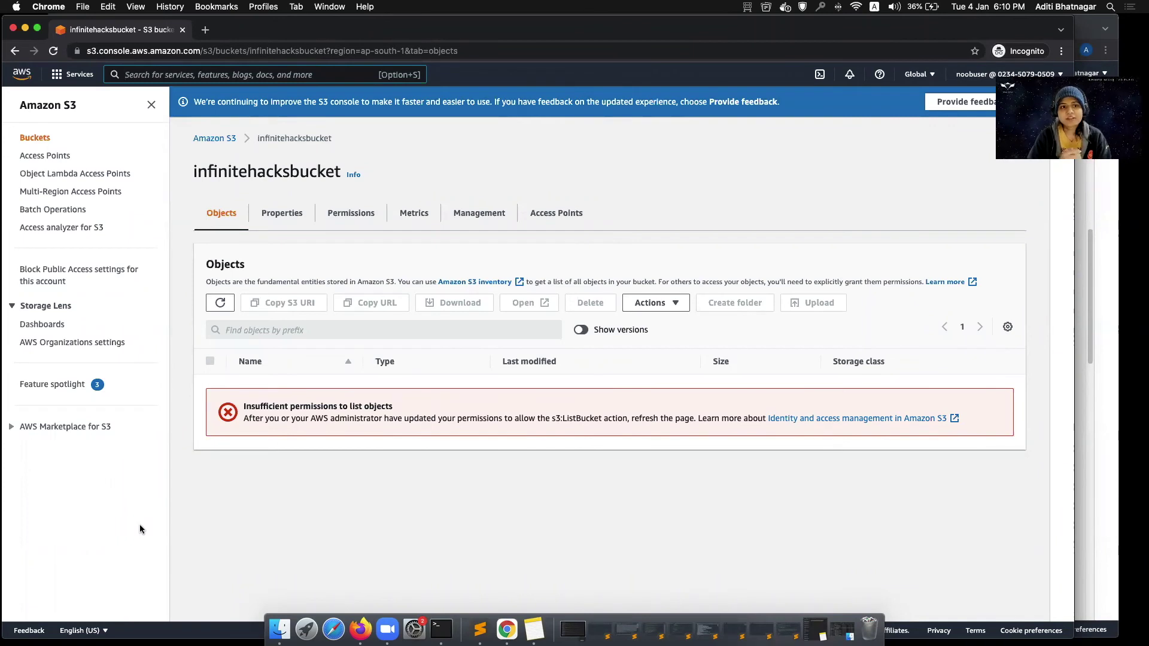
click(214, 138)
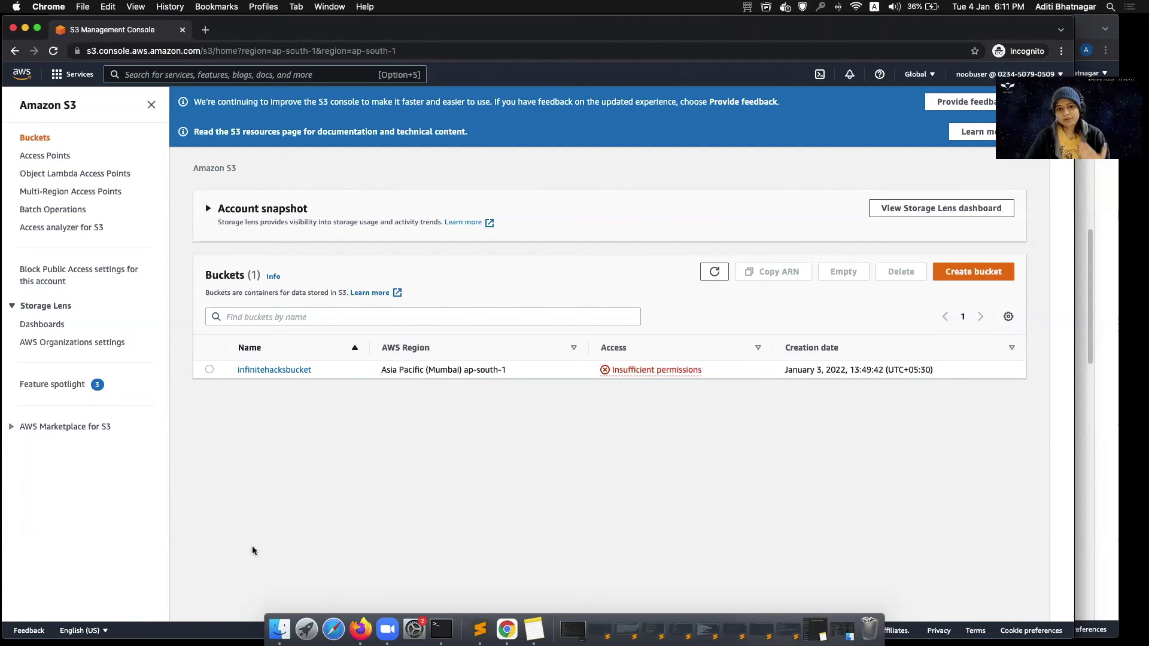
click(279, 371)
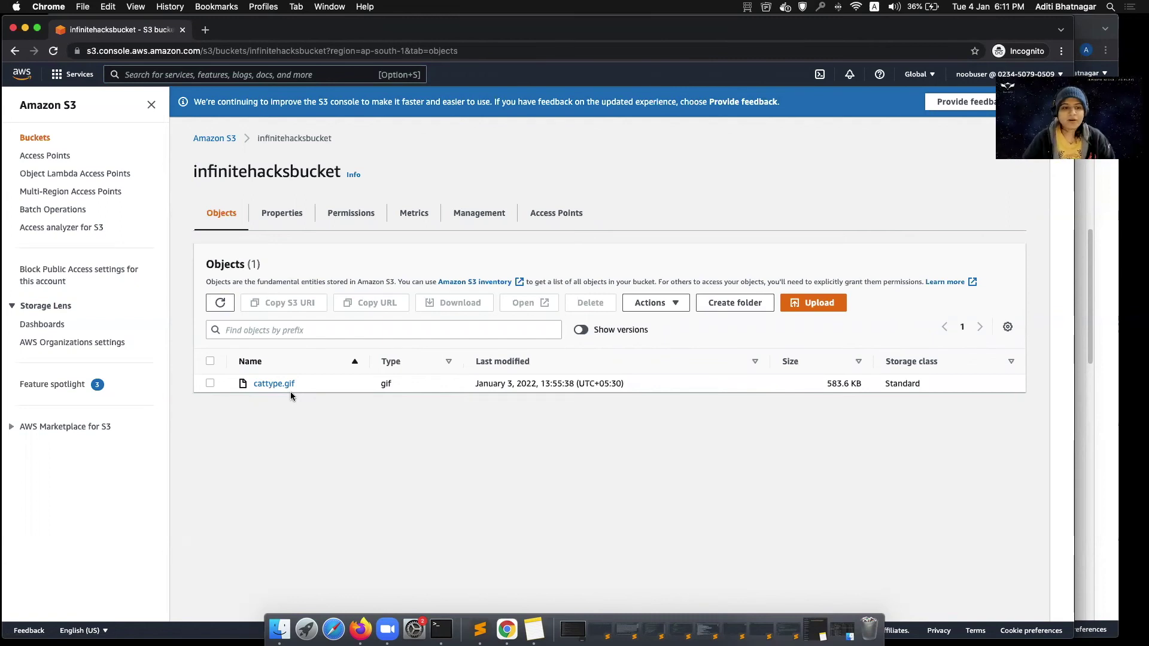
click(210, 383)
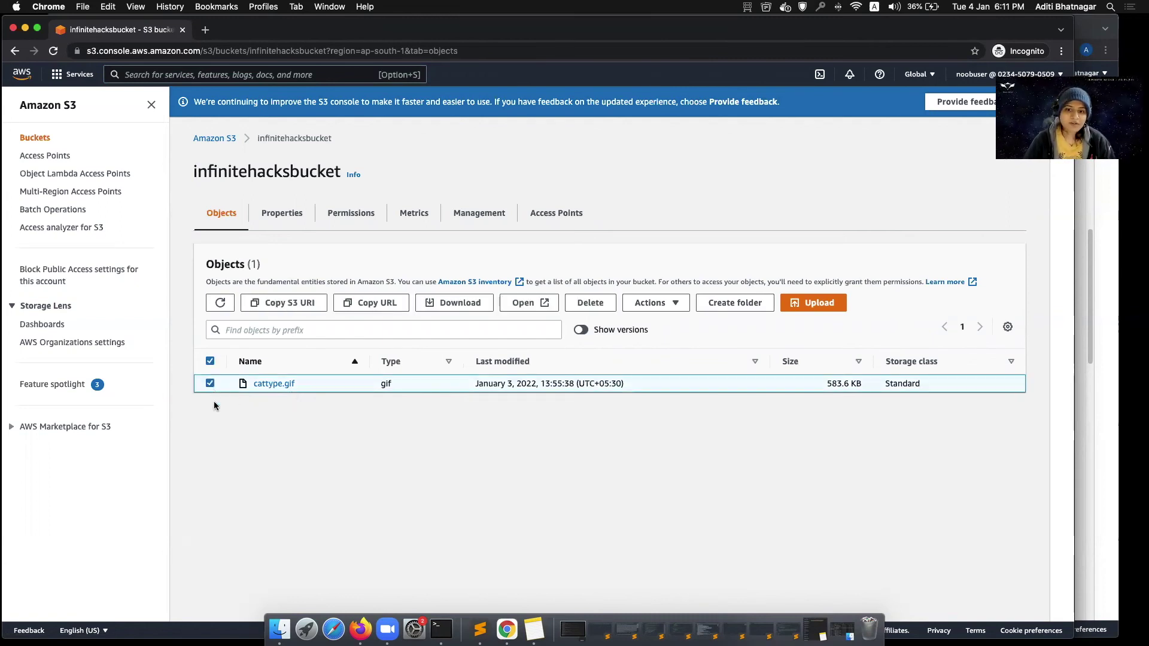
click(535, 303)
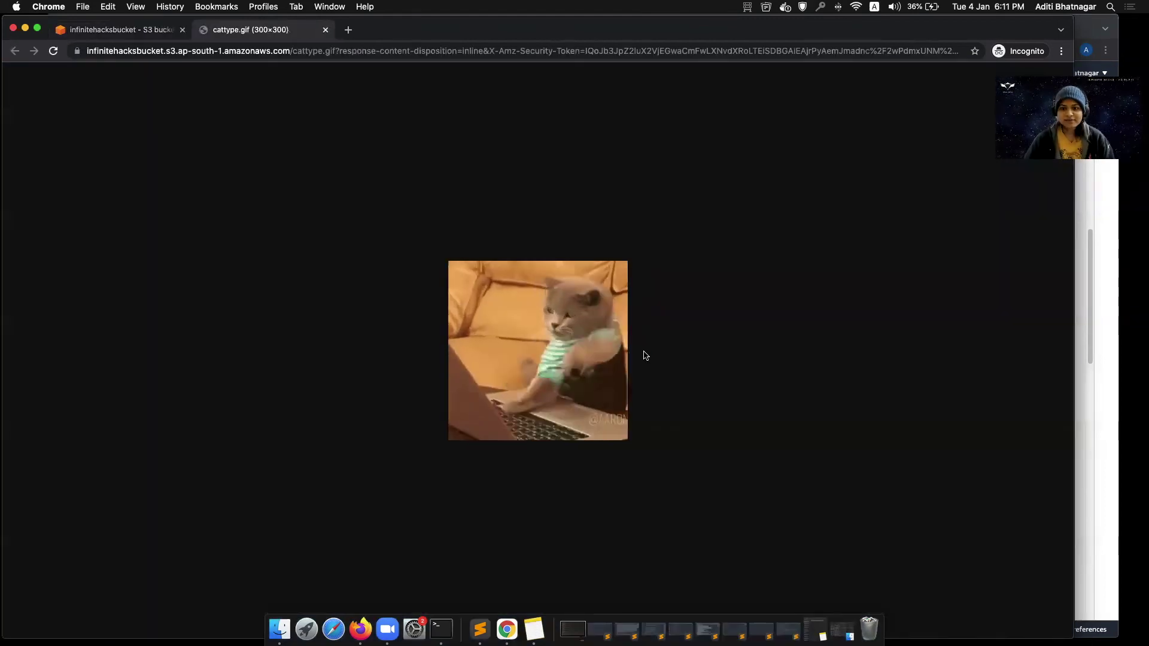